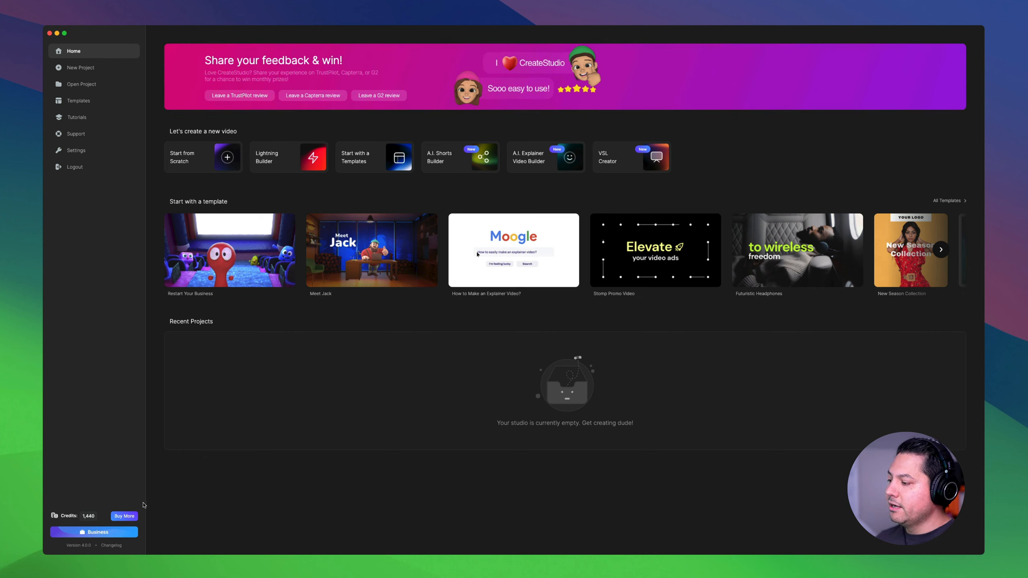
- View the purchasable credit packs and close the offer without buying
{"action": "left_click", "coordinate": [125, 516]}
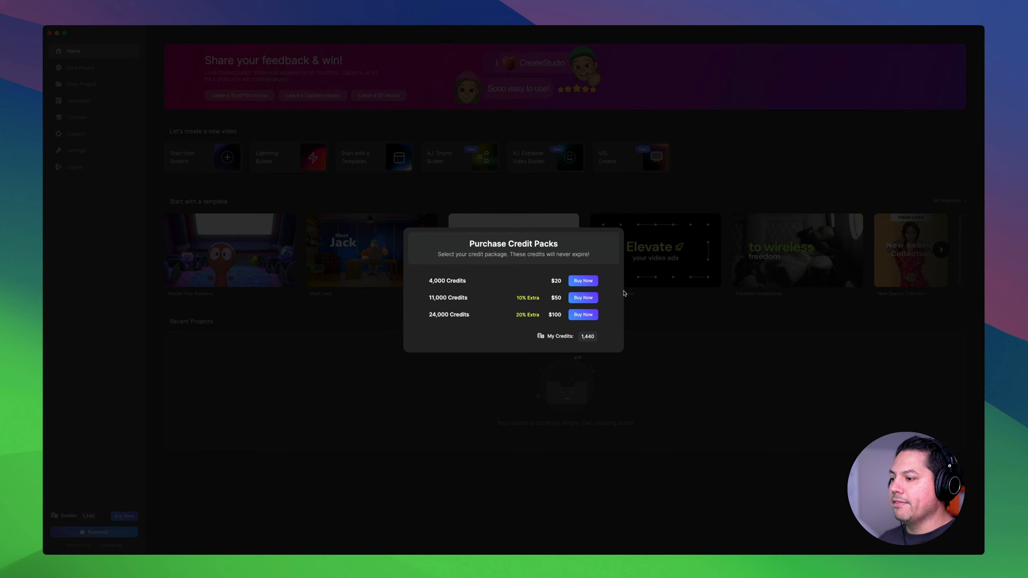
{"action": "left_click", "coordinate": [304, 384]}
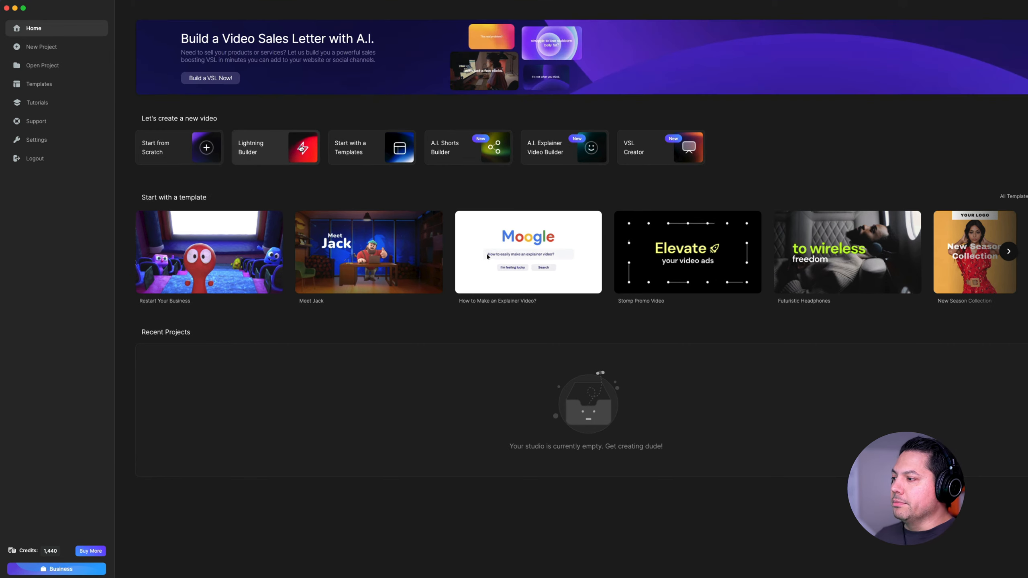
- Start a Lightning Builder video in Vertical 9:16 ratio with the Jack style
{"action": "left_click", "coordinate": [301, 148]}
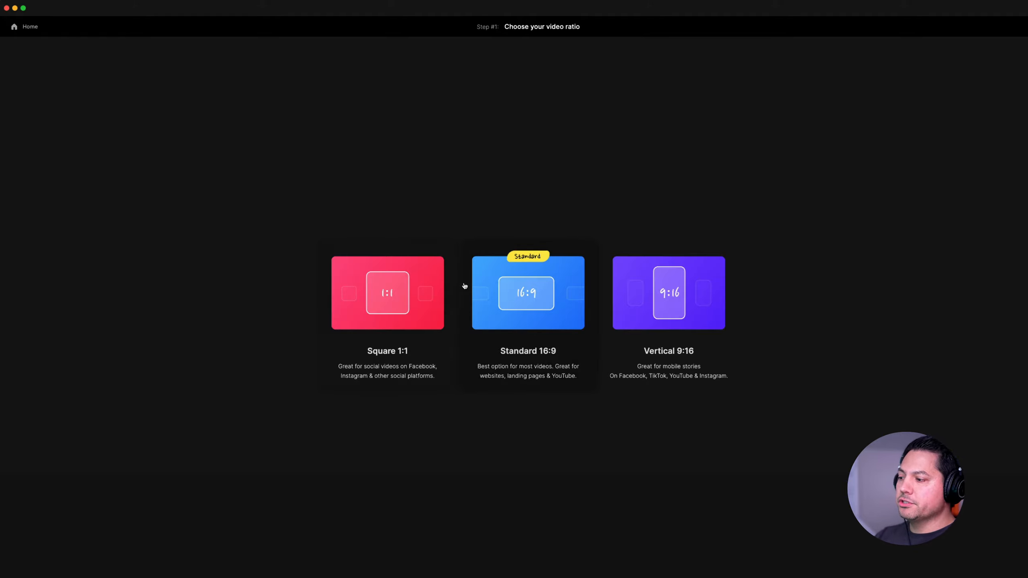
{"action": "left_click", "coordinate": [688, 291]}
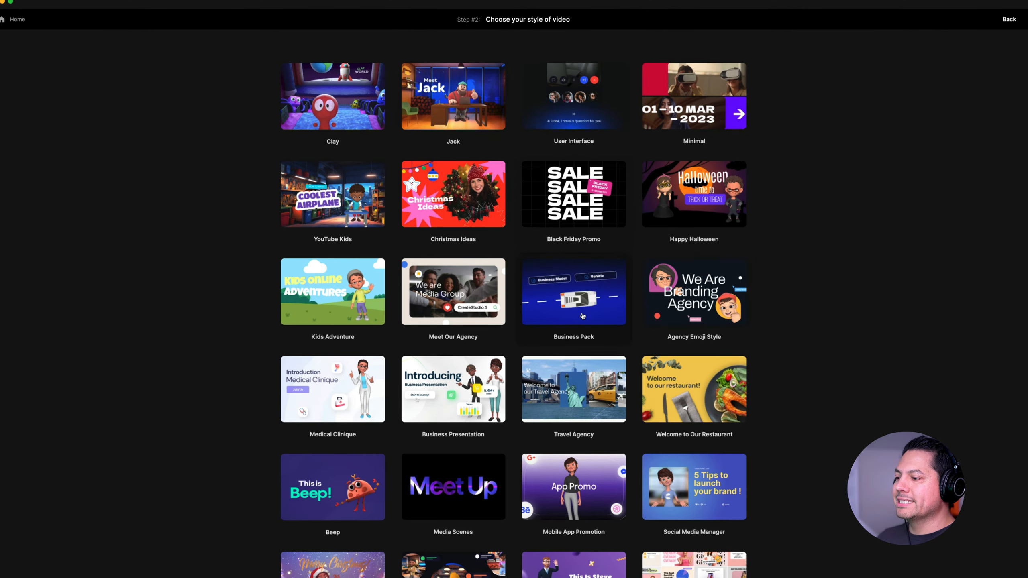
{"action": "scroll", "coordinate": [591, 302], "scroll_direction": "down", "scroll_amount": 15}
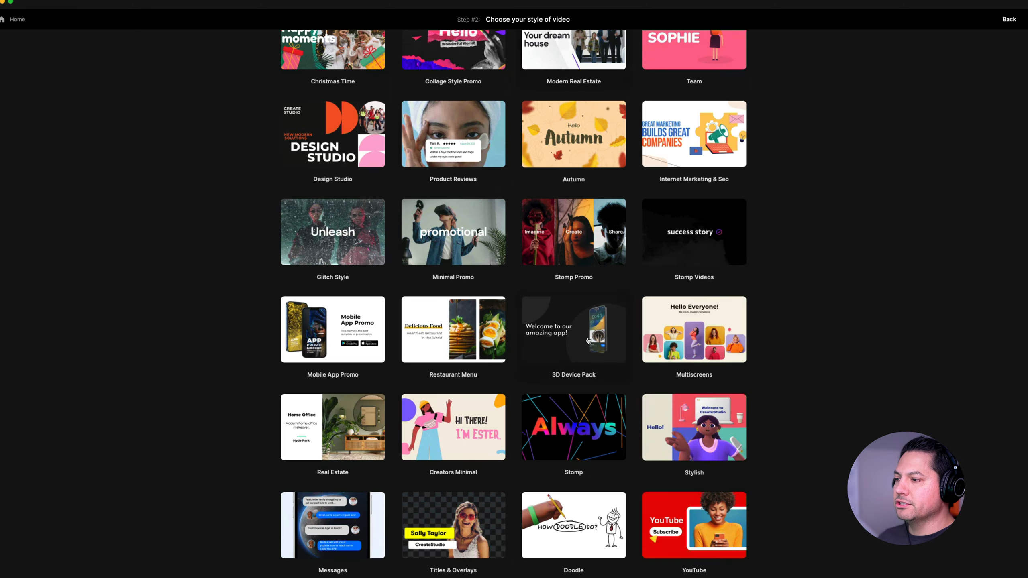
{"action": "scroll", "coordinate": [588, 340], "scroll_direction": "up", "scroll_amount": 15}
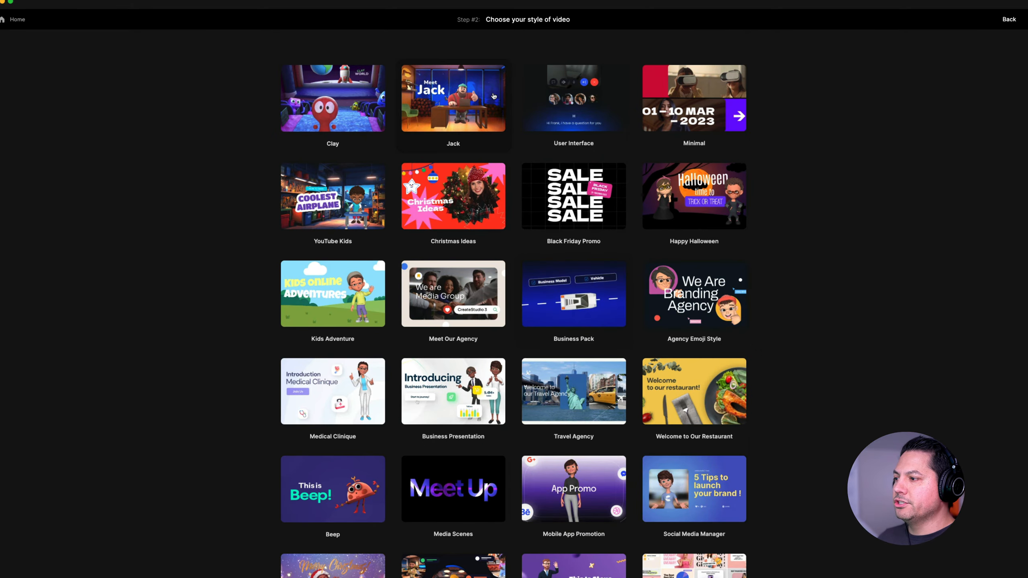
{"action": "left_click", "coordinate": [445, 100]}
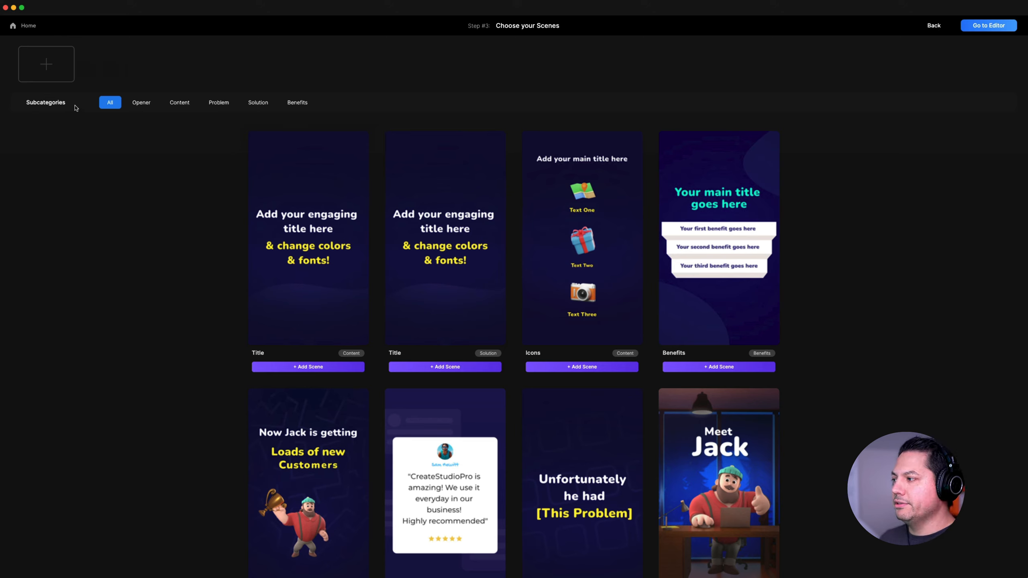
- Add the Zoom In Office scene from the openers and the Testimonial scene from the content scenes
{"action": "left_click", "coordinate": [141, 104]}
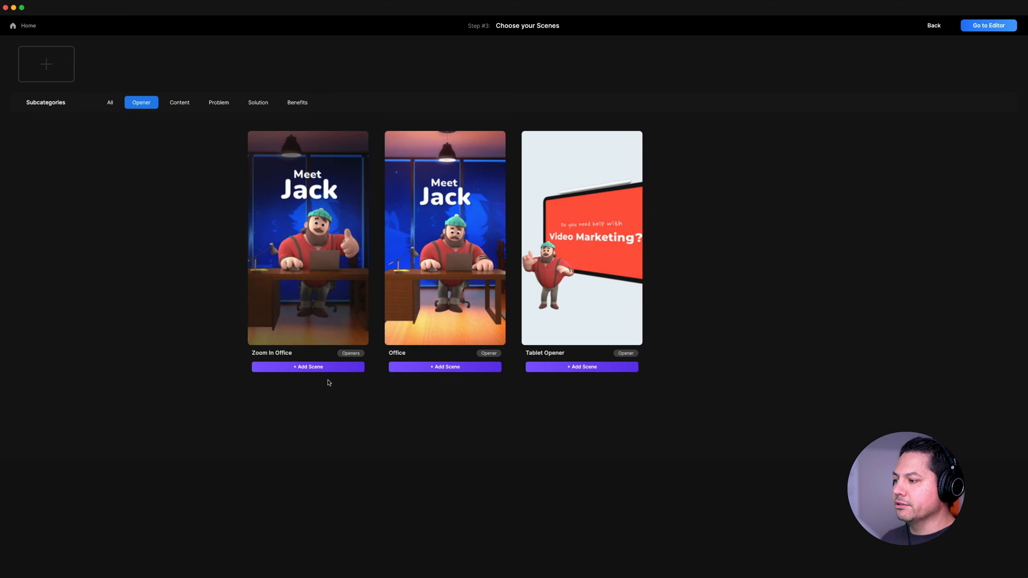
{"action": "left_click", "coordinate": [319, 367]}
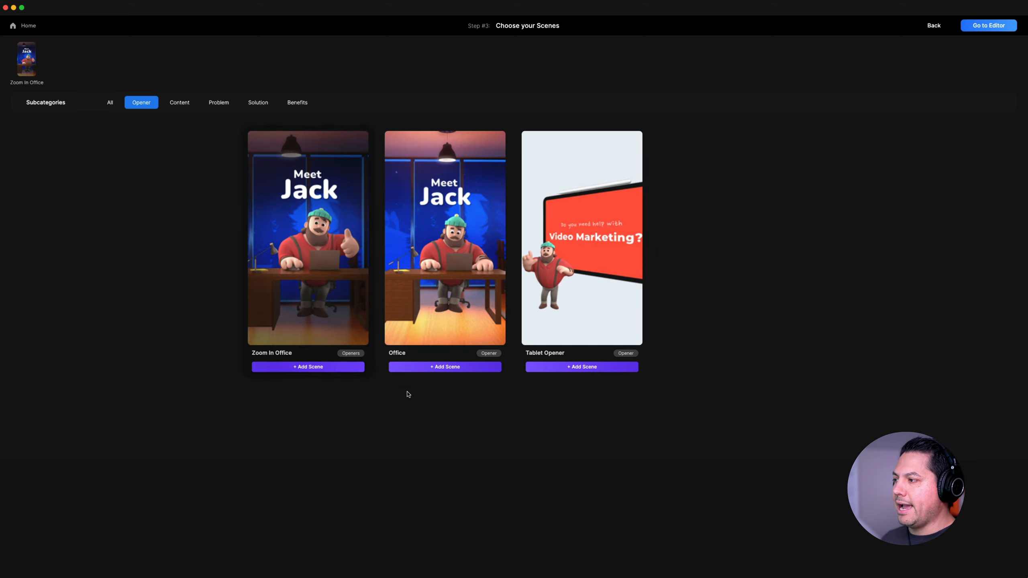
{"action": "left_click", "coordinate": [179, 102]}
{"action": "left_click", "coordinate": [586, 369]}
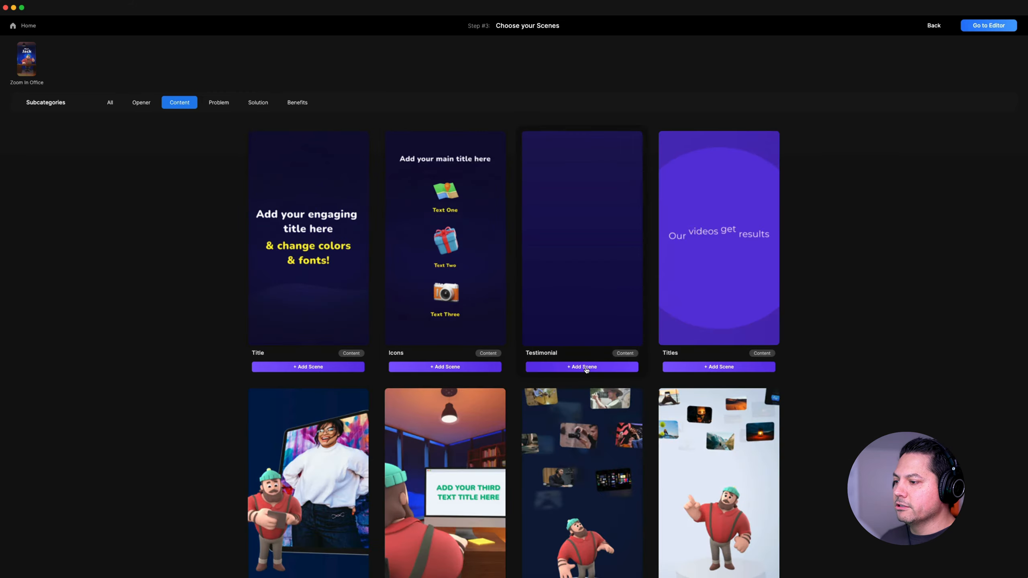
- Add the Title scene from the Problem subcategory and the Title scene from the Solution subcategory
{"action": "left_click", "coordinate": [218, 104]}
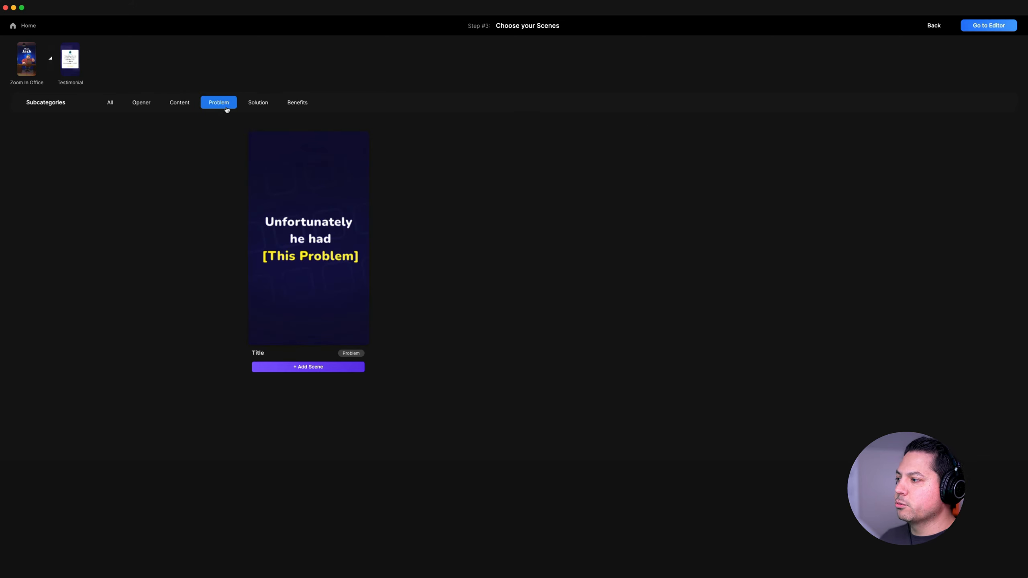
{"action": "left_click", "coordinate": [308, 366]}
{"action": "left_click", "coordinate": [257, 103]}
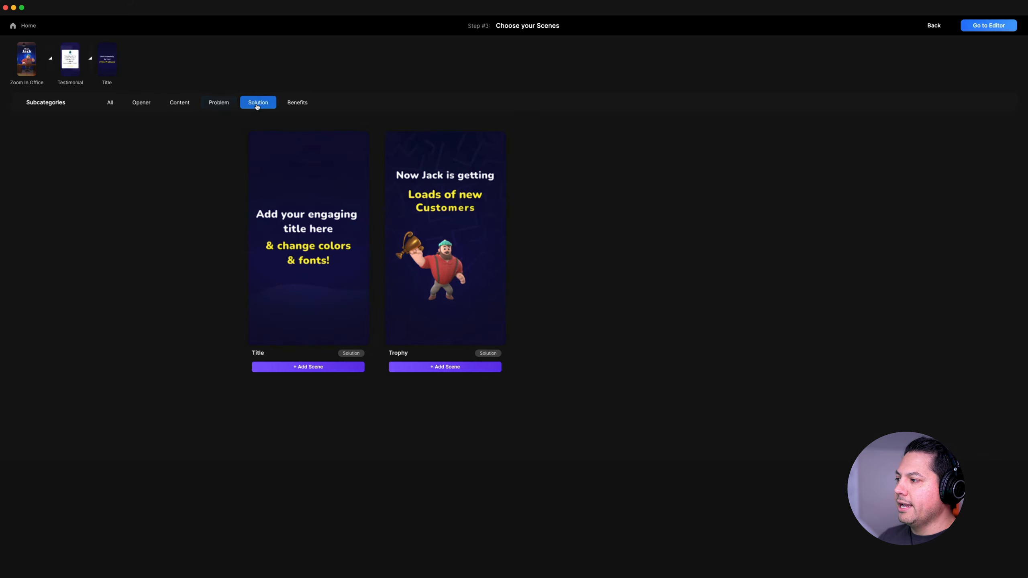
{"action": "left_click", "coordinate": [308, 367]}
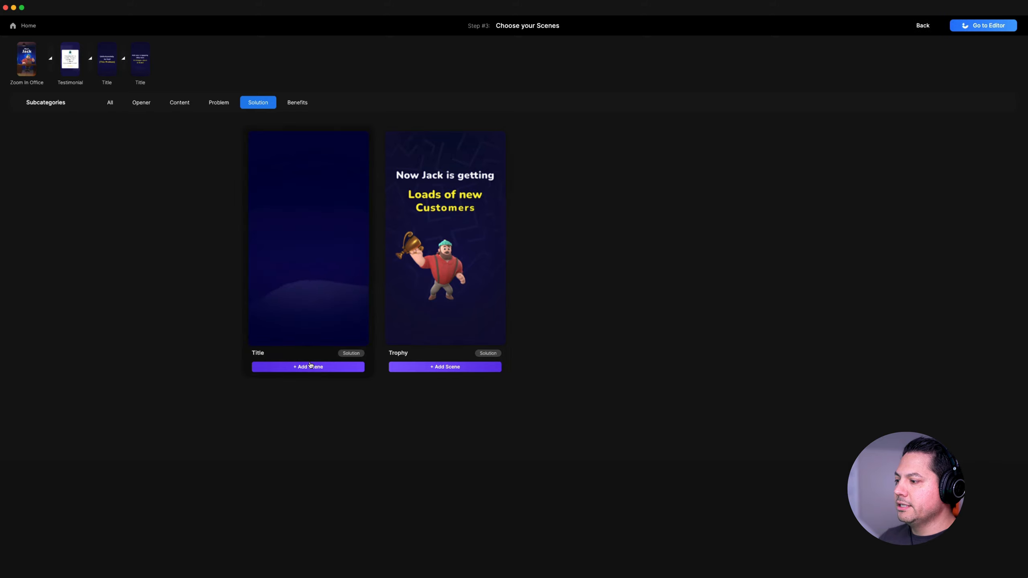
- Add the Benefit Boxes scene and send the scenes to the editor with the Corporate music style
{"action": "left_click", "coordinate": [297, 103]}
{"action": "left_click", "coordinate": [572, 366]}
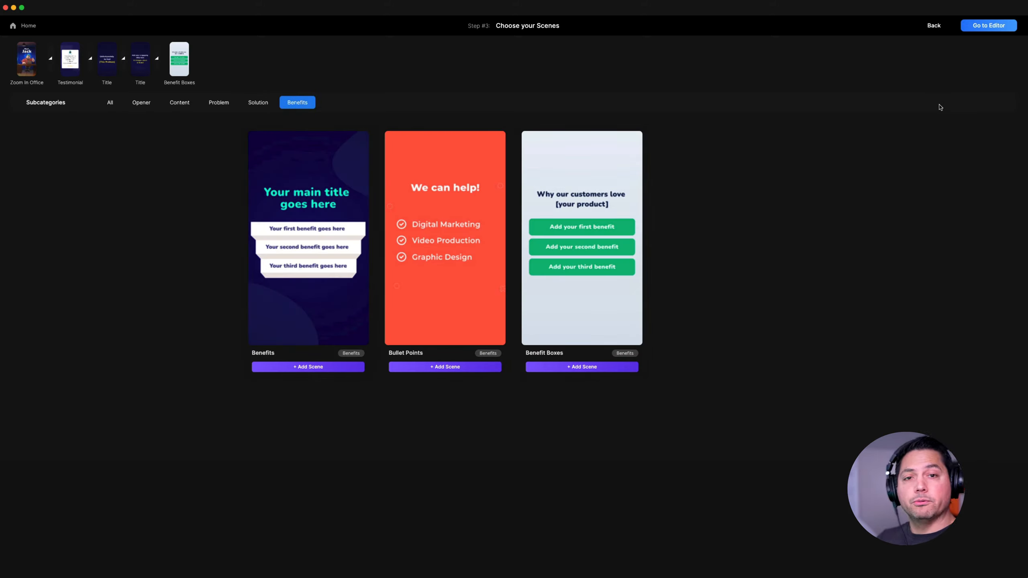
{"action": "left_click", "coordinate": [993, 26]}
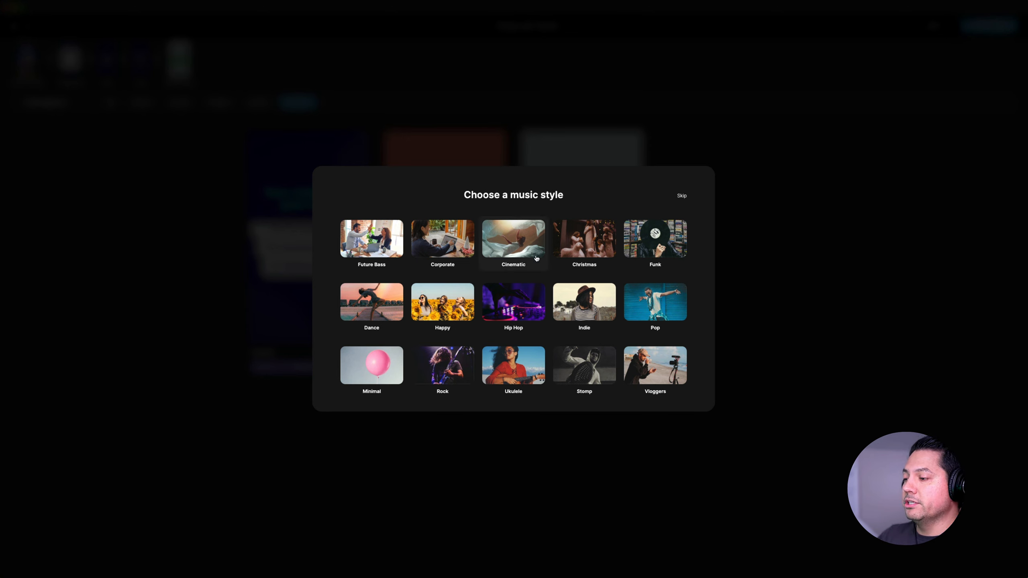
{"action": "left_click", "coordinate": [441, 245]}
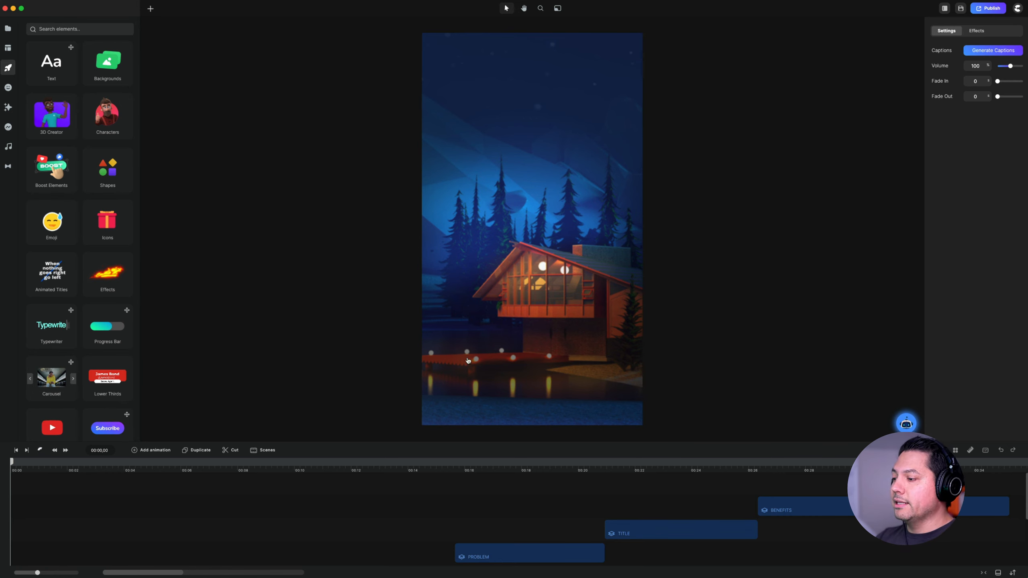
- Preview the testimonial scene at about 8 seconds and examine the editable settings of the Opener, Review and Problem clips
{"action": "scroll", "coordinate": [360, 495], "scroll_direction": "down", "scroll_amount": 3}
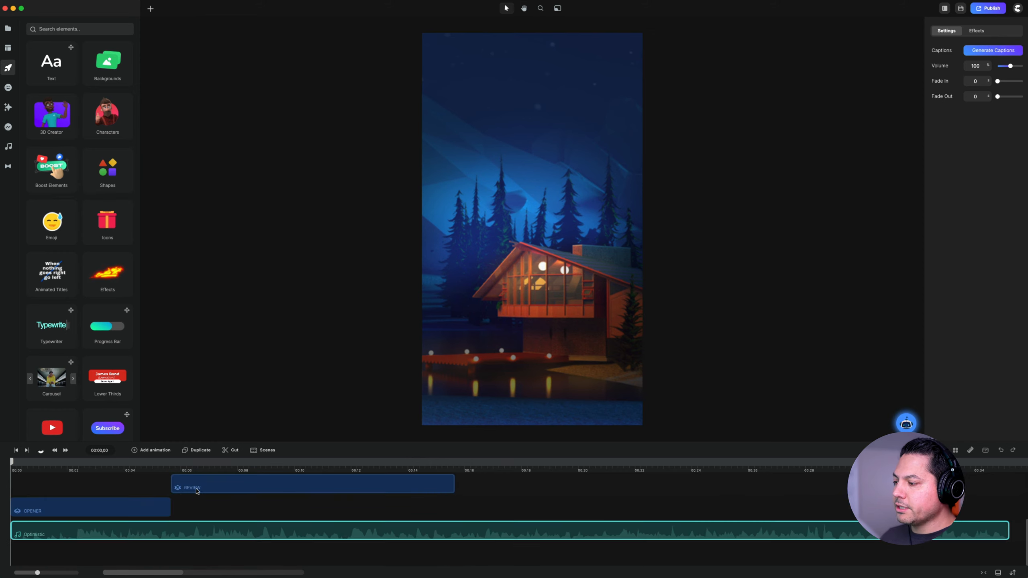
{"action": "scroll", "coordinate": [208, 492], "scroll_direction": "up", "scroll_amount": 1}
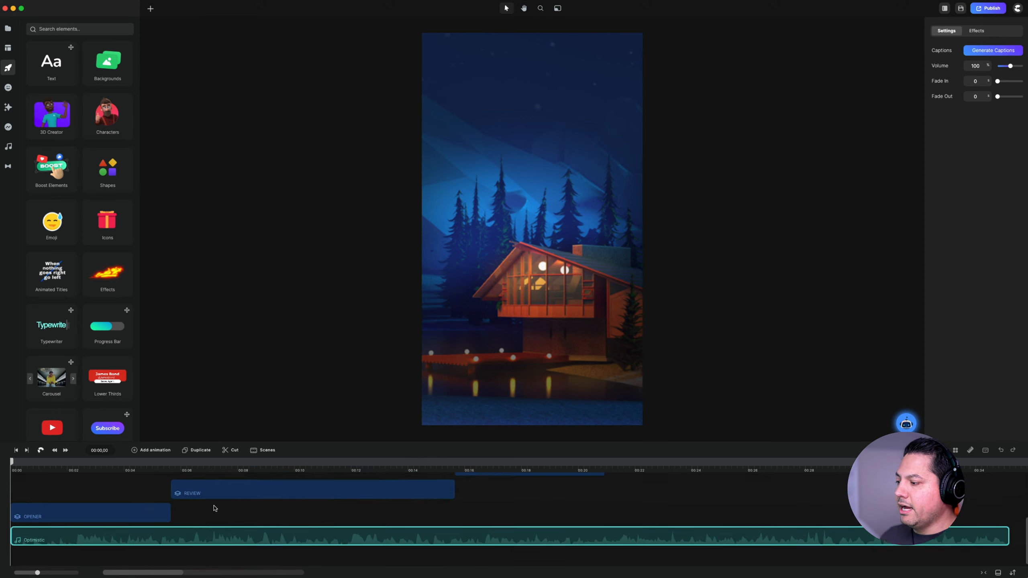
{"action": "left_click_drag", "start_coordinate": [19, 464], "coordinate": [263, 503]}
{"action": "left_click", "coordinate": [255, 497]}
{"action": "scroll", "coordinate": [79, 529], "scroll_direction": "up", "scroll_amount": 1}
{"action": "left_click", "coordinate": [78, 528]}
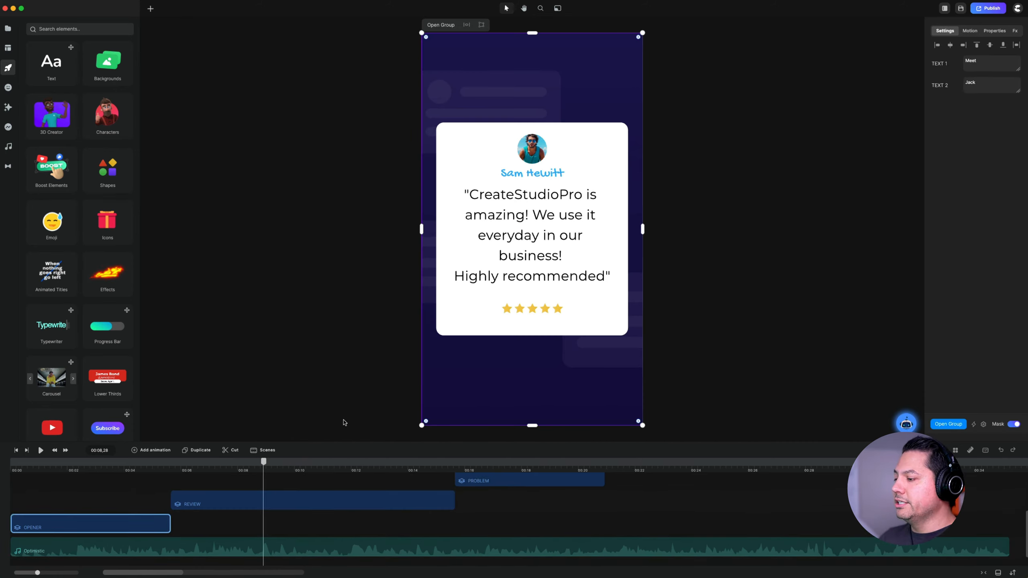
{"action": "left_click", "coordinate": [312, 494]}
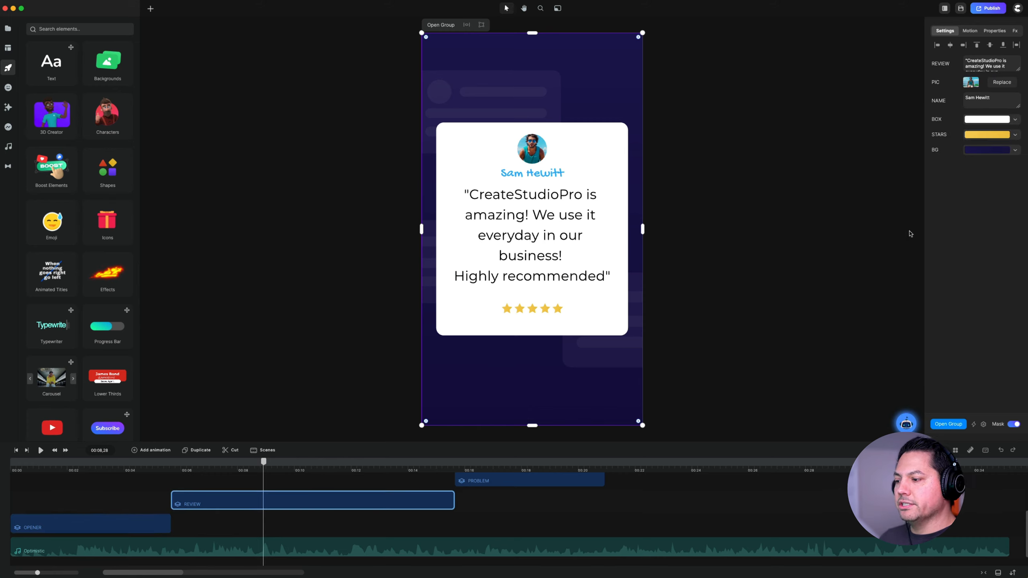
{"action": "left_click", "coordinate": [505, 486]}
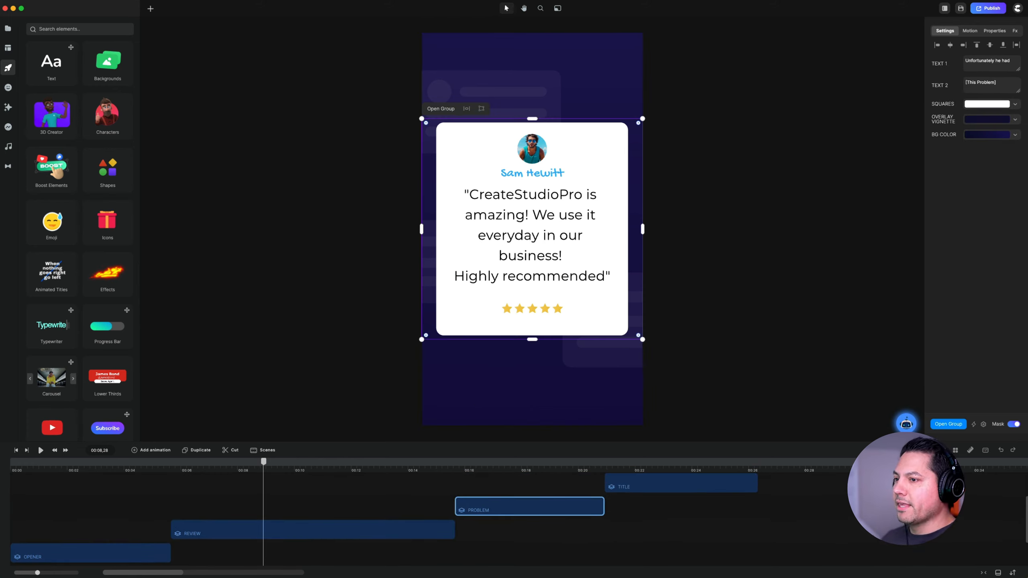
- Leave the editor for the home screen and open the template library
{"action": "left_click", "coordinate": [1018, 8]}
{"action": "left_click", "coordinate": [990, 84]}
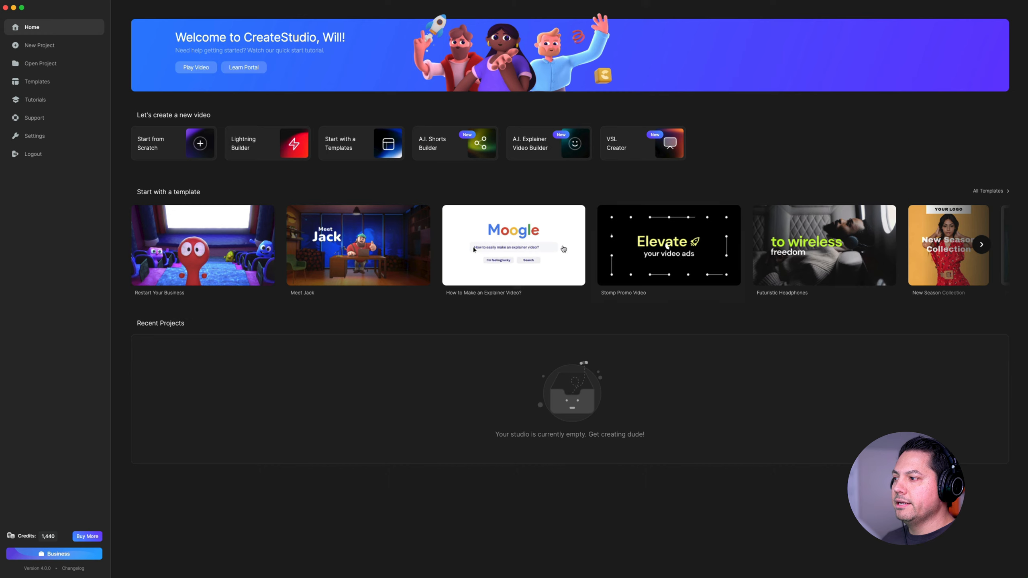
{"action": "left_click", "coordinate": [351, 147]}
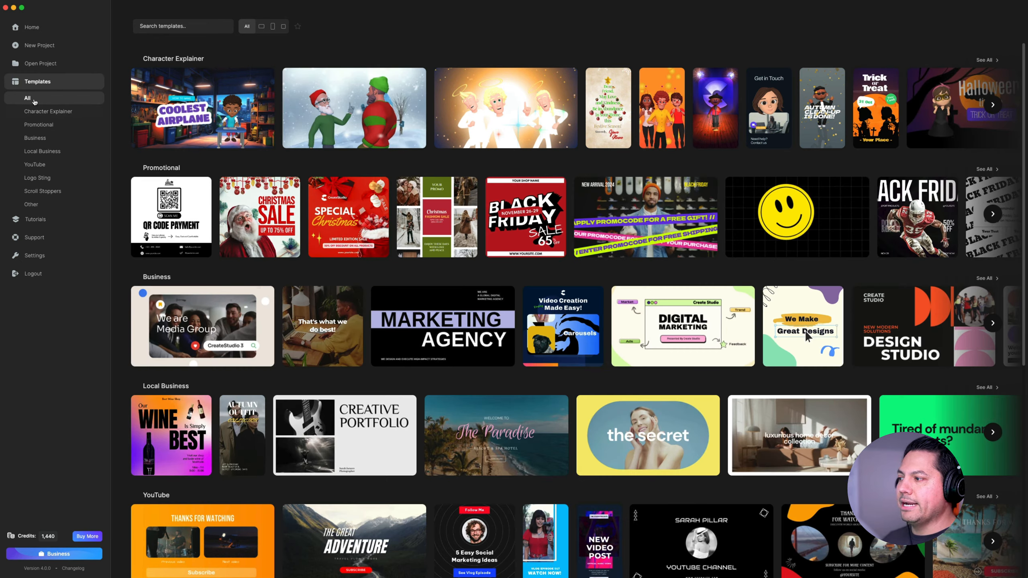
- Browse the Character Explainer, Promotional, Business, YouTube, Logo Sting and Scroll Stoppers templates, ending on all categories
{"action": "left_click", "coordinate": [46, 111]}
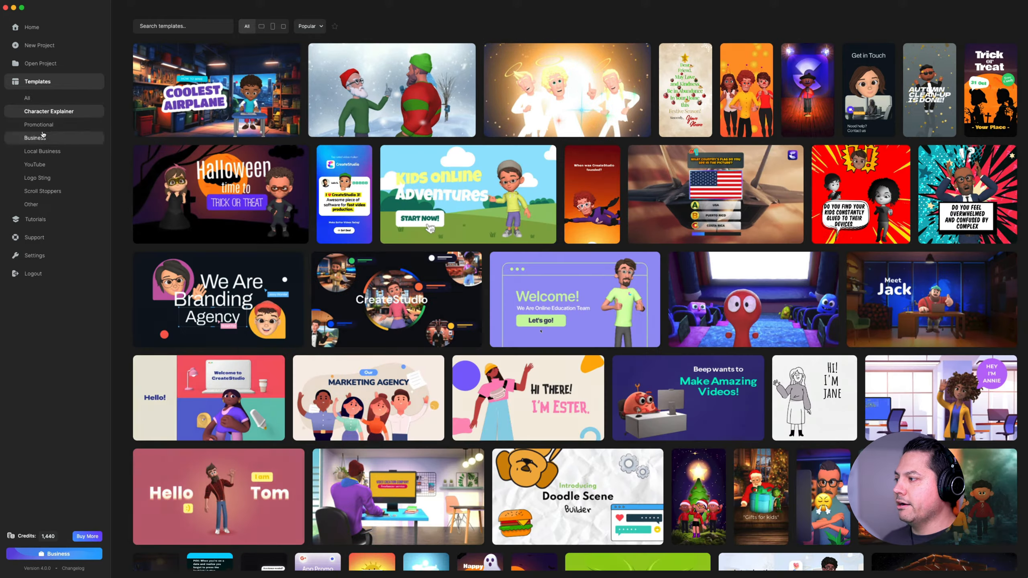
{"action": "left_click", "coordinate": [39, 124]}
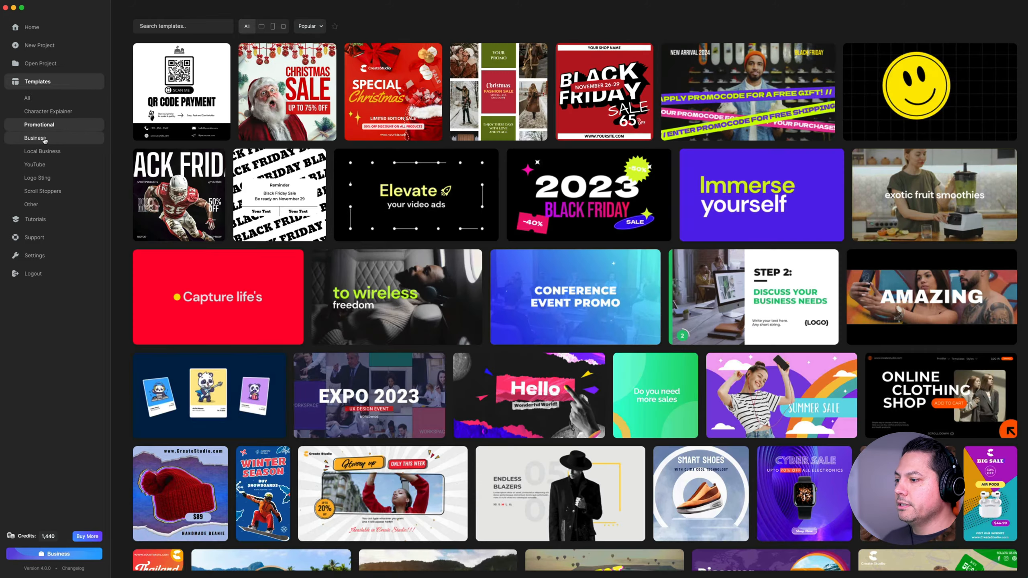
{"action": "left_click", "coordinate": [44, 139]}
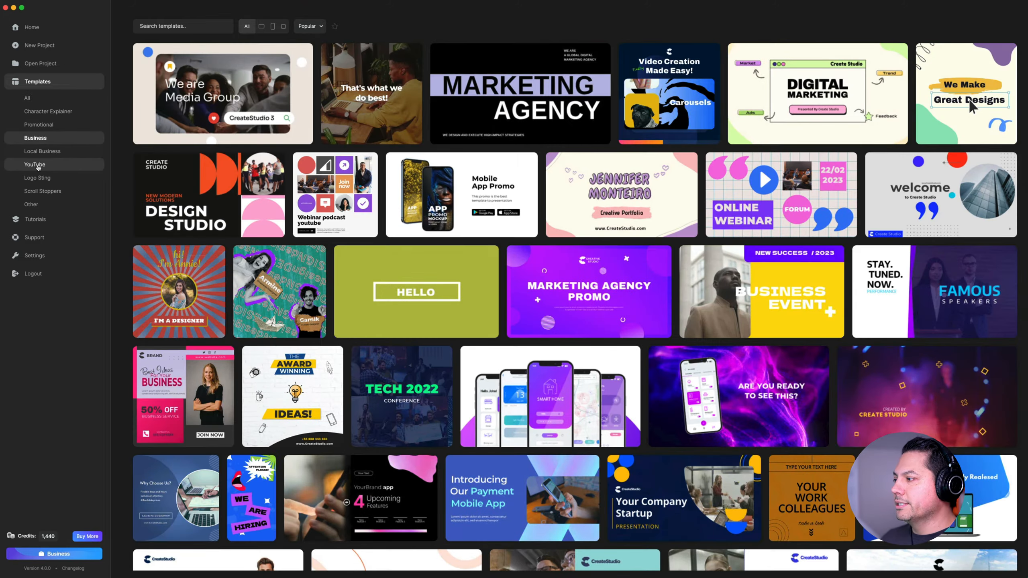
{"action": "left_click", "coordinate": [38, 165]}
{"action": "left_click", "coordinate": [38, 179]}
{"action": "left_click", "coordinate": [45, 191]}
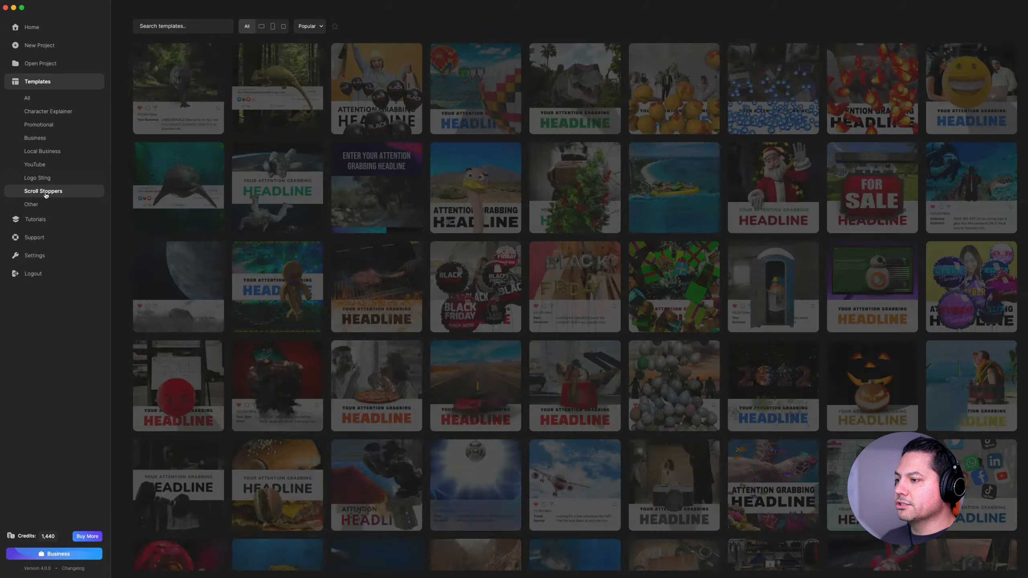
{"action": "left_click", "coordinate": [38, 102]}
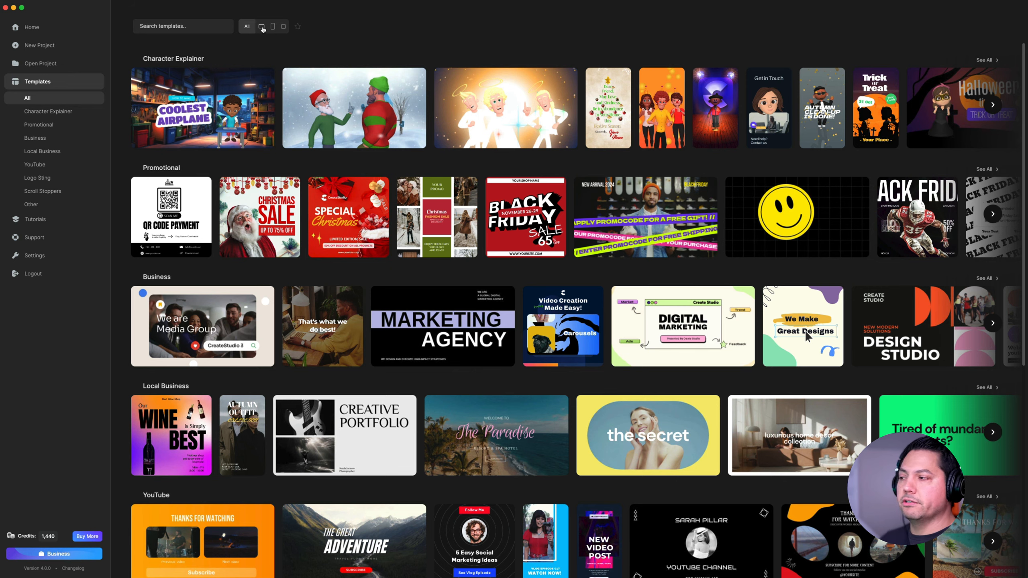
- Compare the templates offered in the landscape, vertical and square formats
{"action": "left_click", "coordinate": [261, 27]}
{"action": "left_click", "coordinate": [272, 27]}
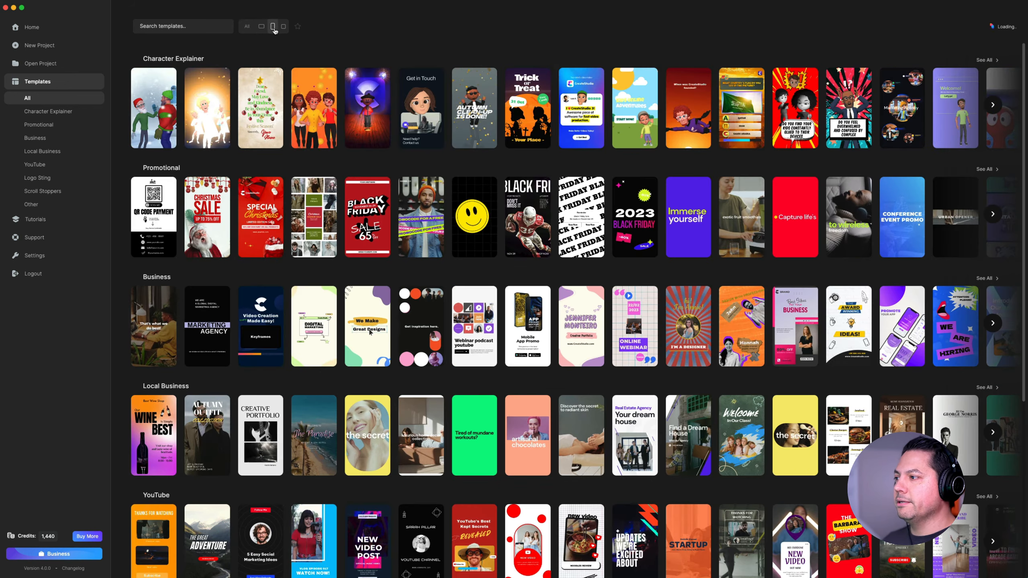
{"action": "left_click", "coordinate": [284, 27]}
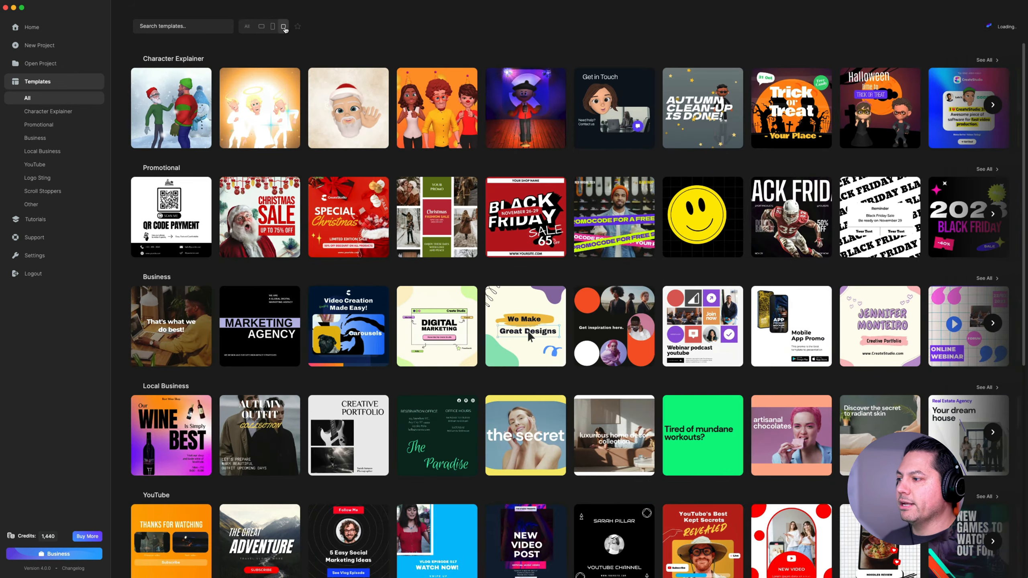
- Filter the templates to landscape format and open the "the secret" template from Local Business
{"action": "left_click", "coordinate": [261, 27]}
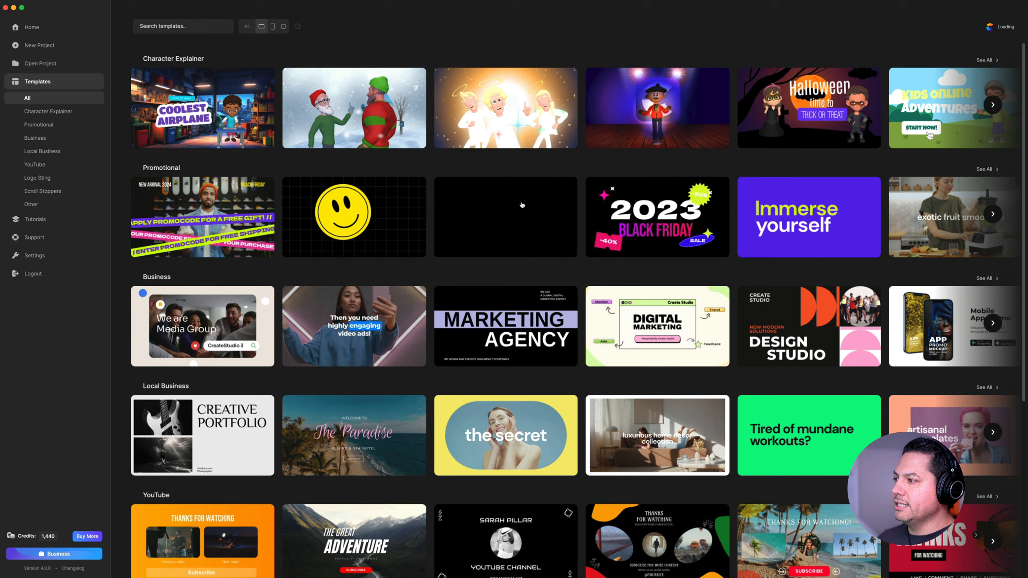
{"action": "scroll", "coordinate": [581, 389], "scroll_direction": "down", "scroll_amount": 3}
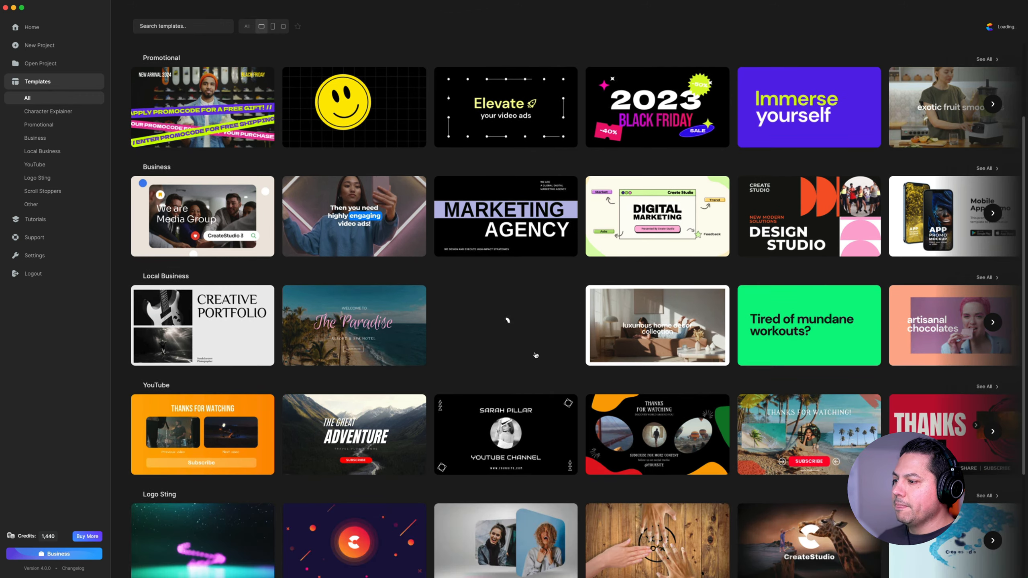
{"action": "left_click", "coordinate": [499, 338]}
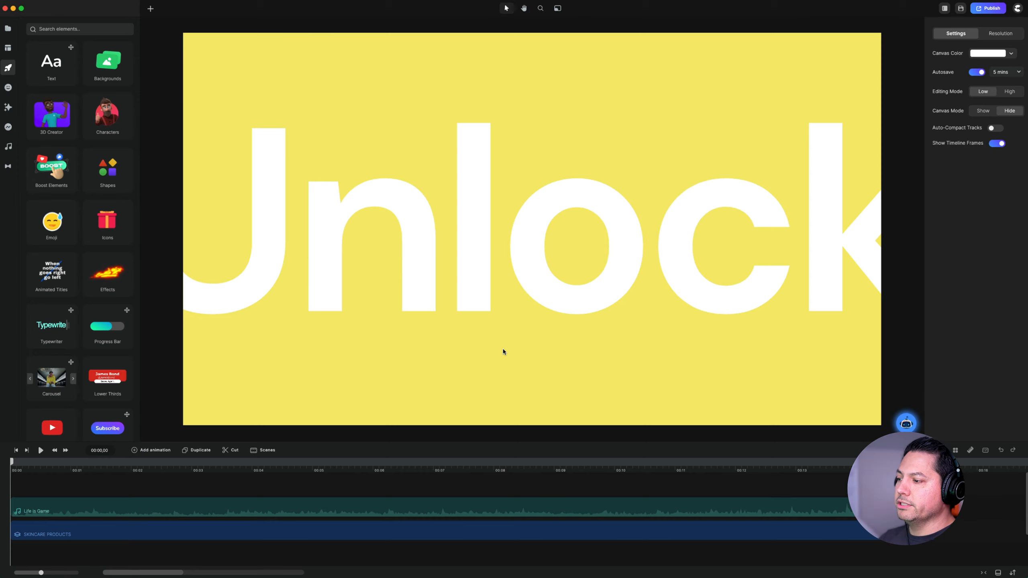
- Preview the template at about 9 seconds and examine the editable settings of the Skincare Products group
{"action": "left_click_drag", "start_coordinate": [185, 470], "coordinate": [572, 465]}
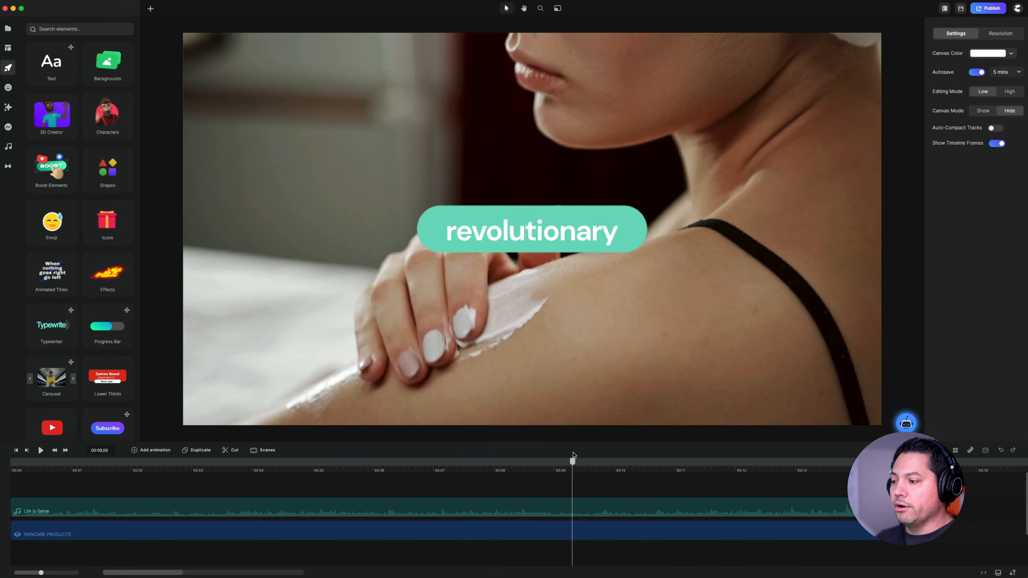
{"action": "left_click", "coordinate": [280, 534]}
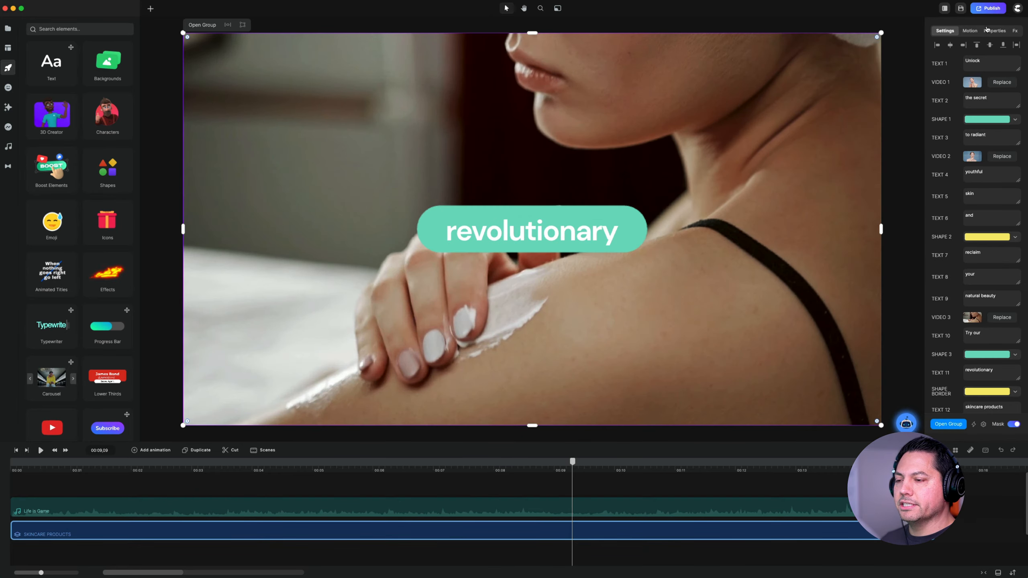
- Review the remaining text, shape and video settings of the Skincare Products group, and exit the project to the home screen
{"action": "scroll", "coordinate": [987, 115], "scroll_direction": "down", "scroll_amount": 3}
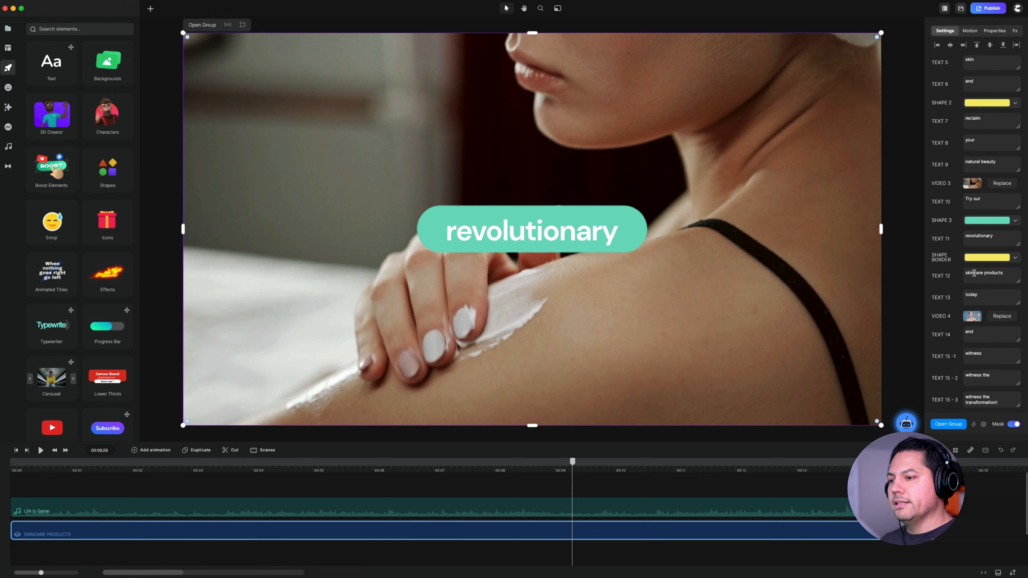
{"action": "scroll", "coordinate": [974, 274], "scroll_direction": "down", "scroll_amount": 2}
{"action": "scroll", "coordinate": [969, 280], "scroll_direction": "up", "scroll_amount": 5}
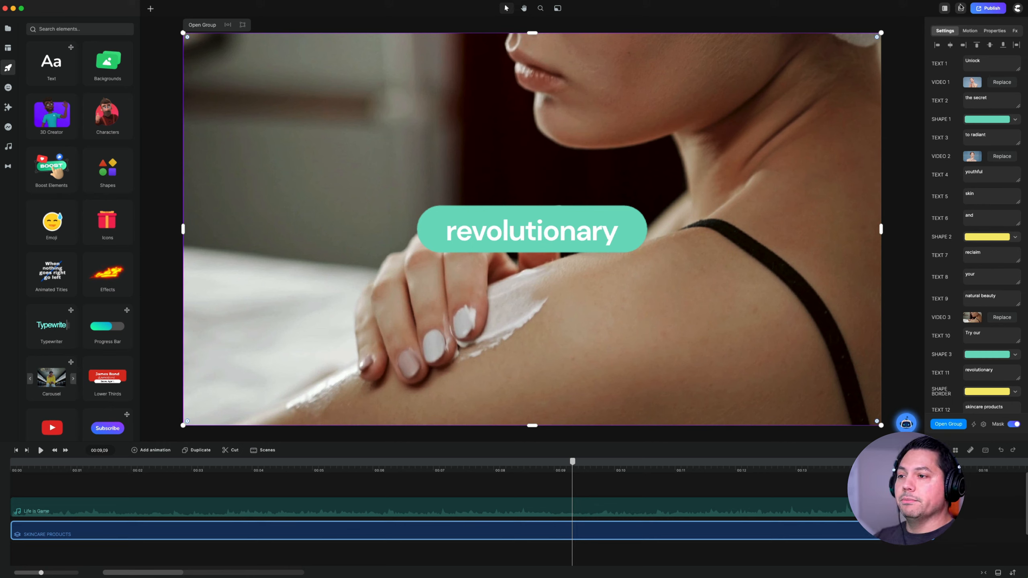
{"action": "left_click", "coordinate": [1020, 7]}
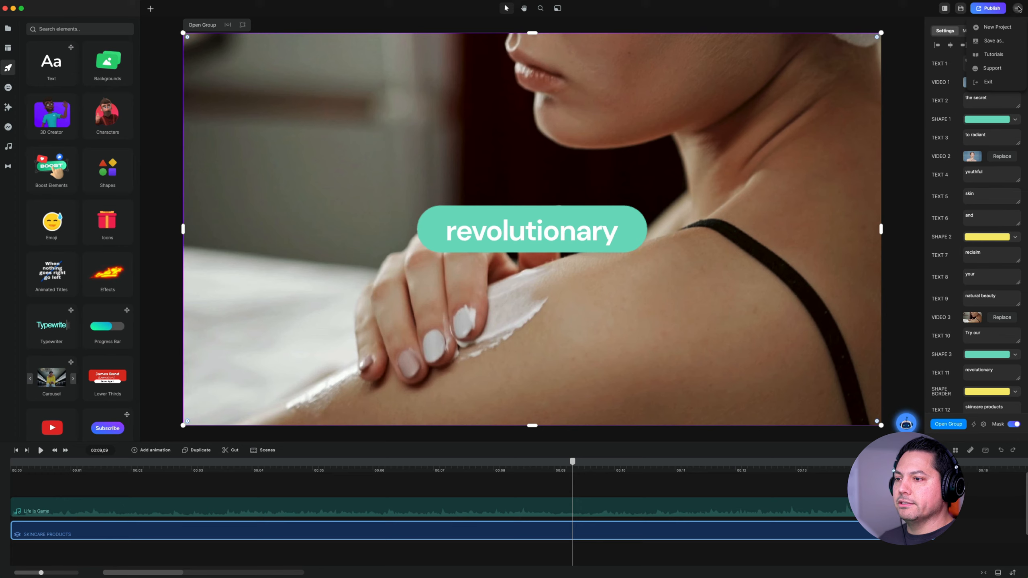
{"action": "left_click", "coordinate": [991, 83]}
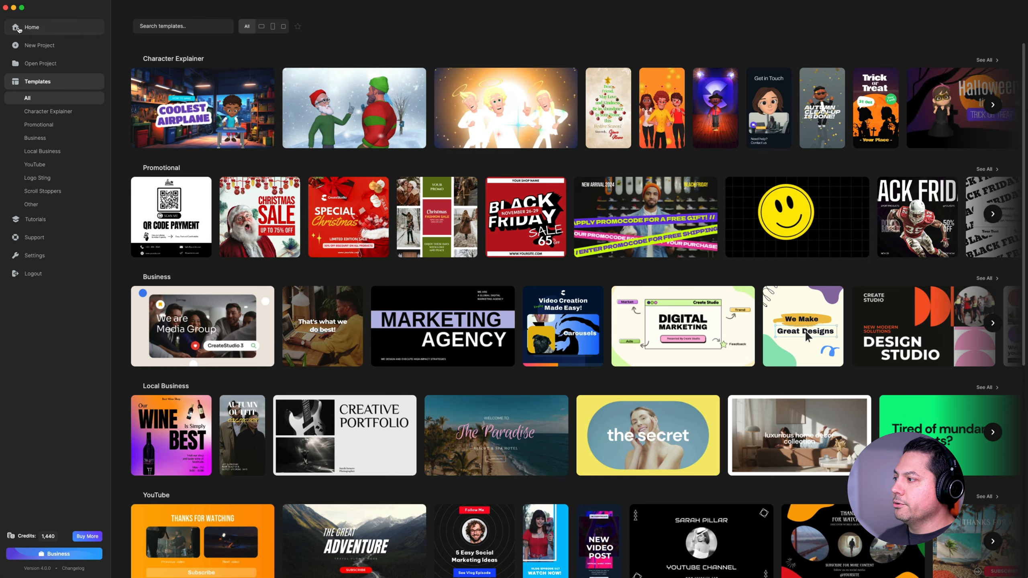
{"action": "left_click", "coordinate": [61, 27]}
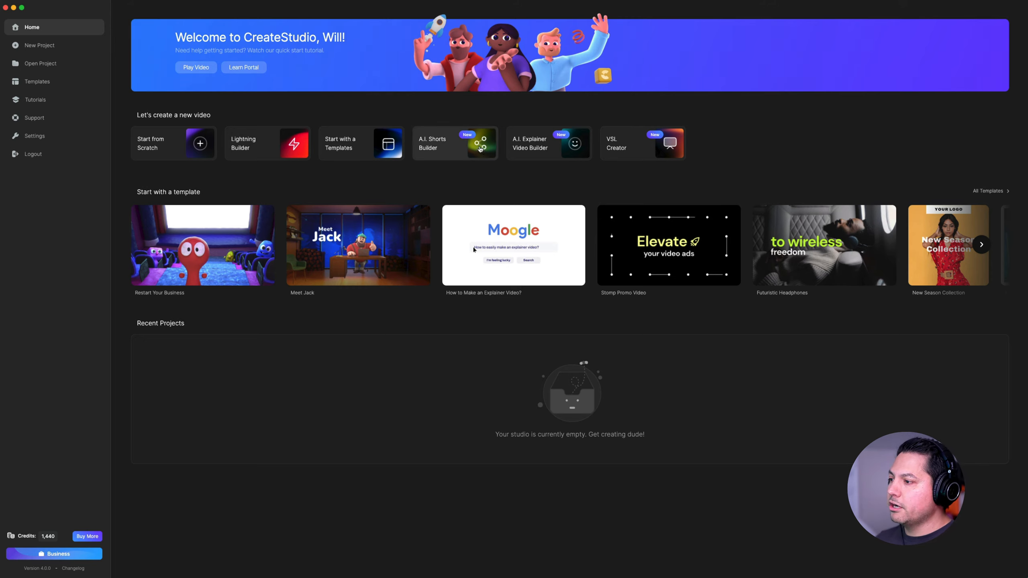
- Start an A.I. Shorts Builder video in the vertical 9:16 format with English as the language
{"action": "left_click", "coordinate": [466, 153]}
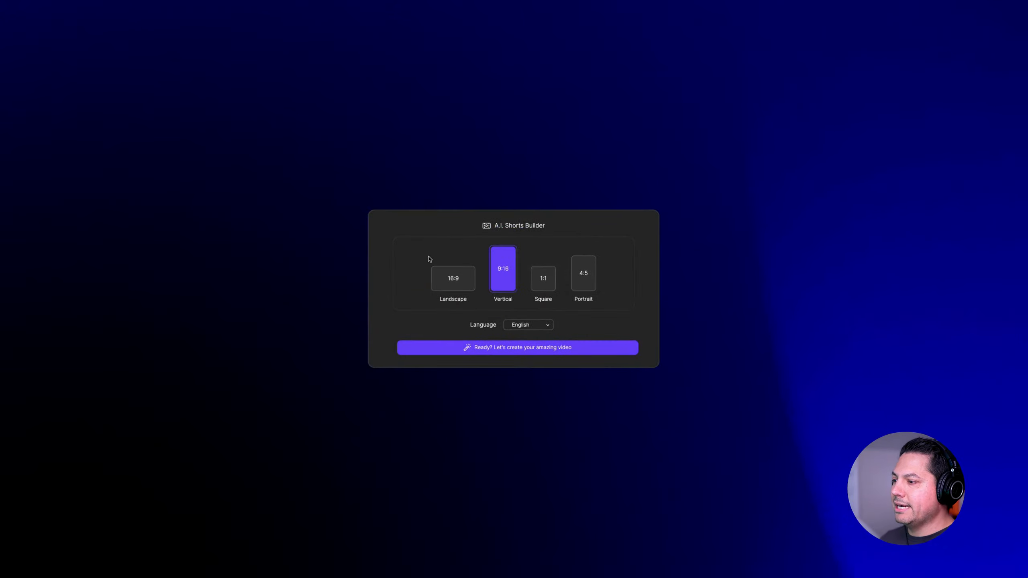
{"action": "left_click", "coordinate": [451, 283]}
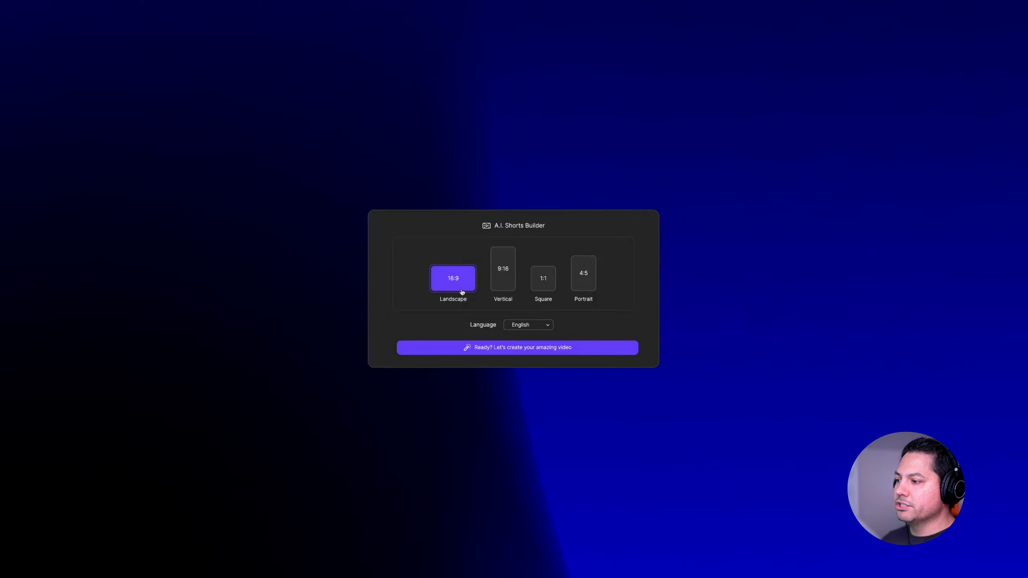
{"action": "left_click", "coordinate": [504, 282]}
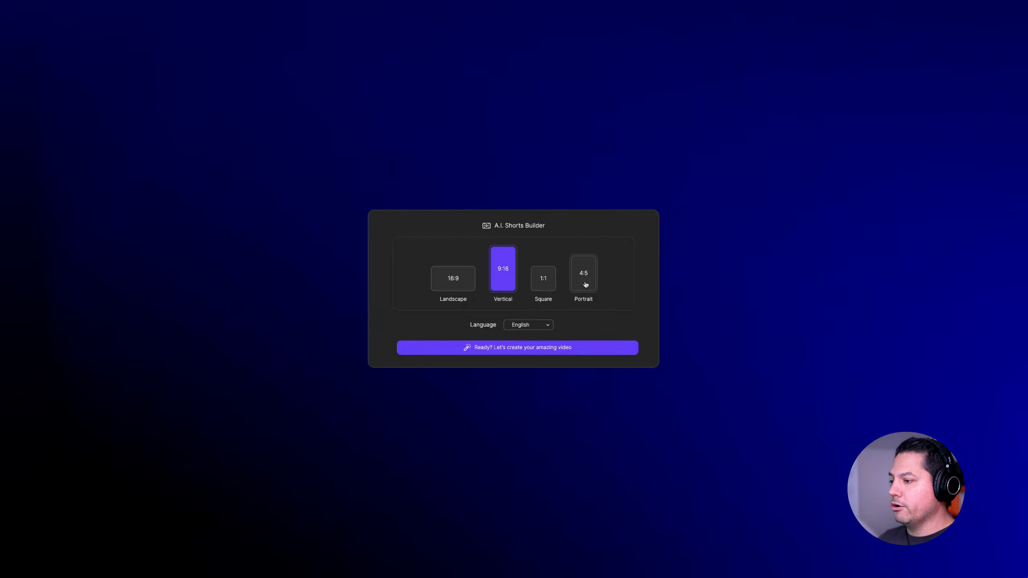
{"action": "left_click", "coordinate": [546, 326]}
{"action": "scroll", "coordinate": [528, 279], "scroll_direction": "down", "scroll_amount": 2}
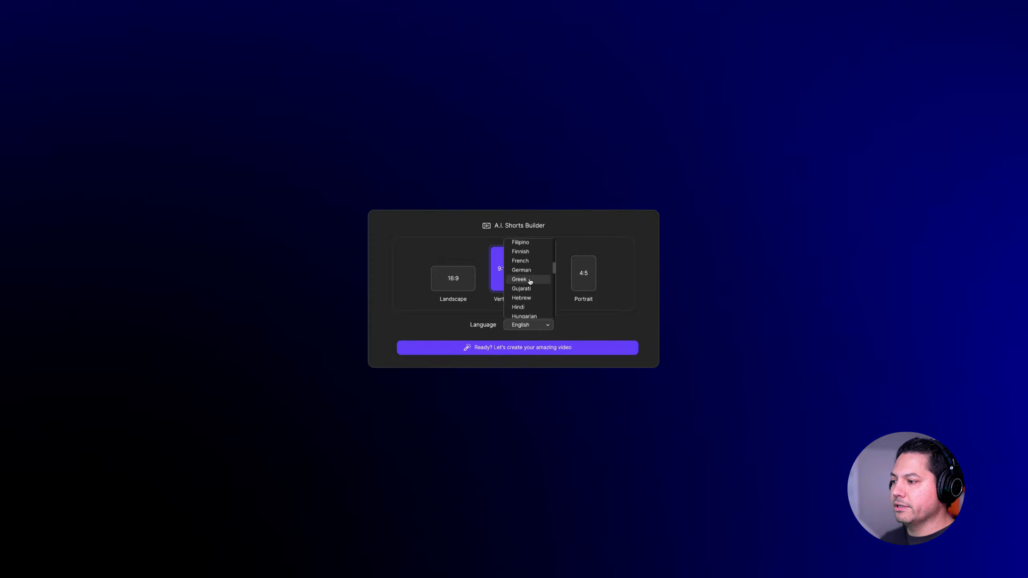
{"action": "left_click", "coordinate": [520, 255]}
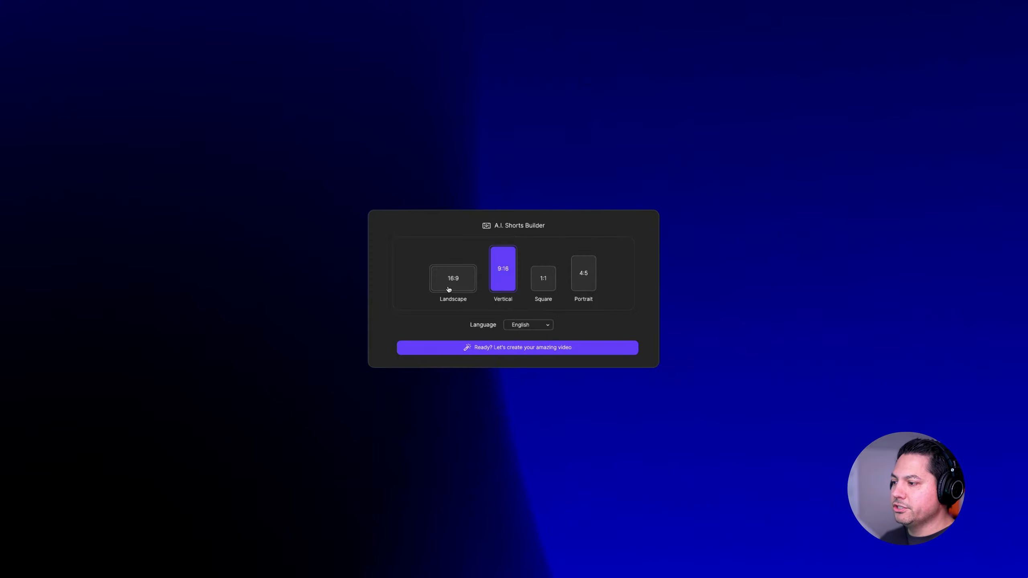
{"action": "left_click", "coordinate": [525, 348]}
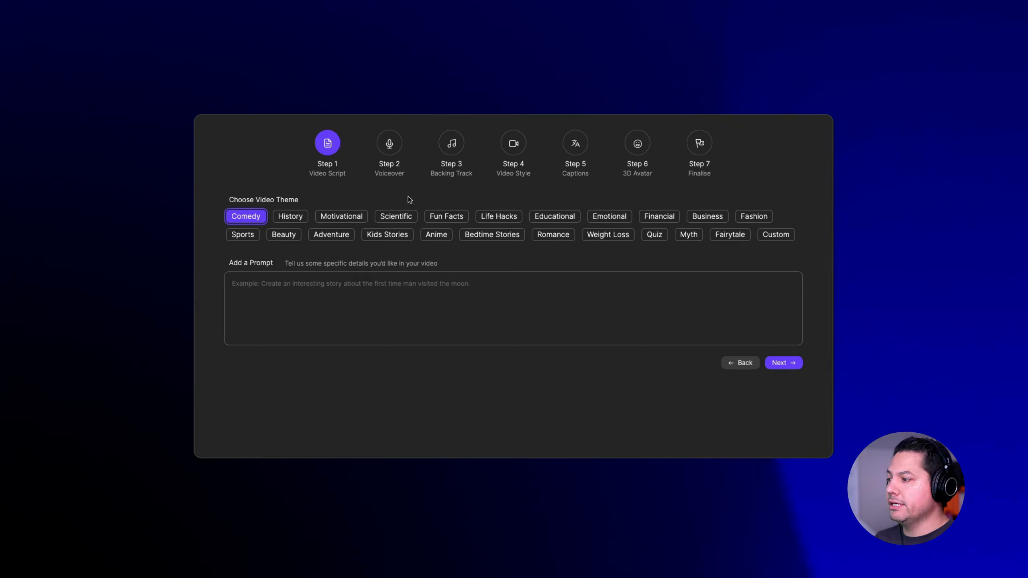
- Choose the Emotional theme and the prompt "Create a story about a diver exploring a long-lost shipwreck finds a journal with entries dated 100 years in the future."
{"action": "left_click", "coordinate": [613, 221]}
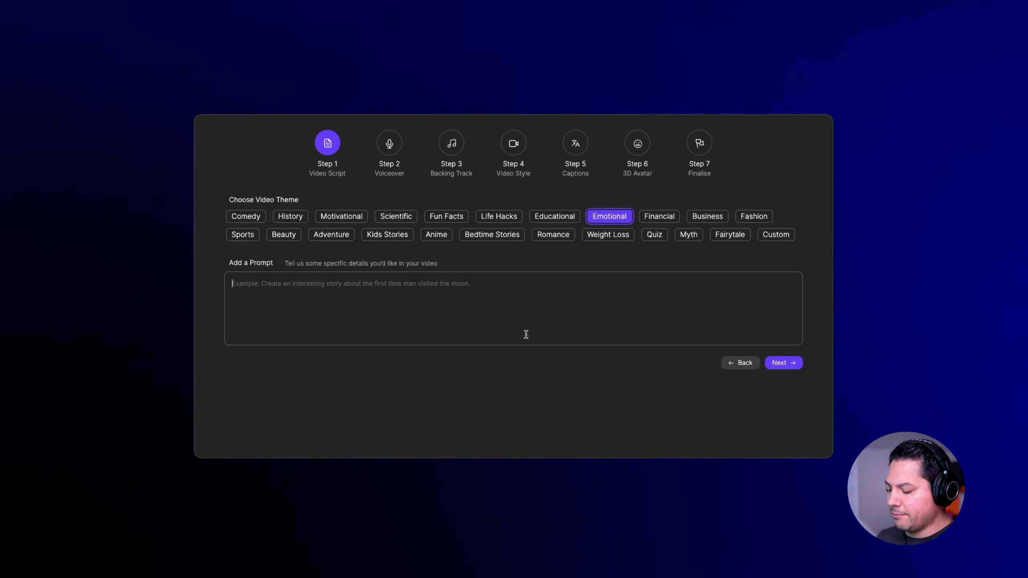
{"action": "type", "text": "Create a story about a diver exploring a long-lost shipwreck finds a journal with entries dated 100 years in the future."}
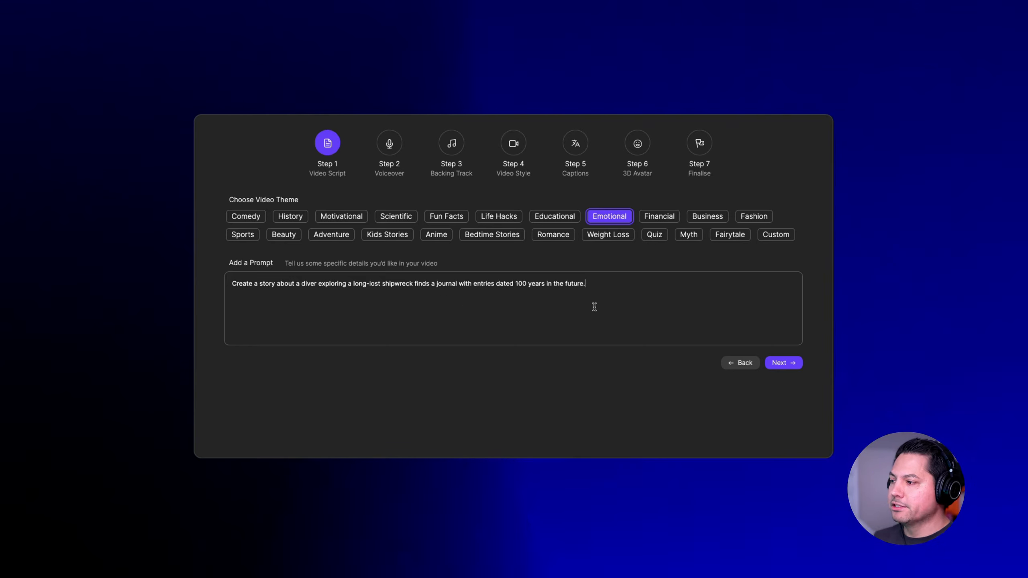
{"action": "left_click", "coordinate": [768, 364]}
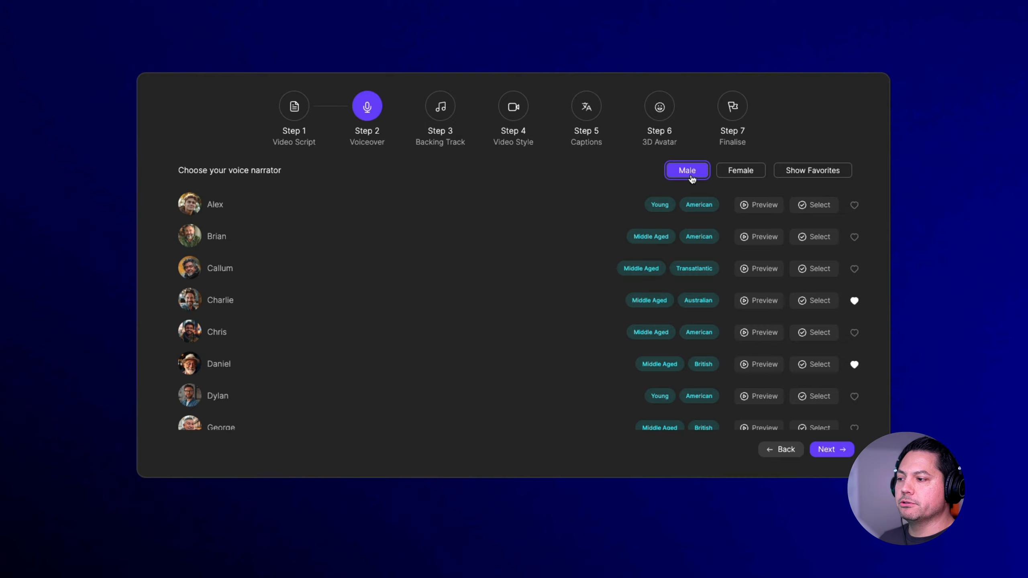
- Compare the female voice narrators with the favorite female and male narrators, ending on all male narrators
{"action": "left_click", "coordinate": [740, 171]}
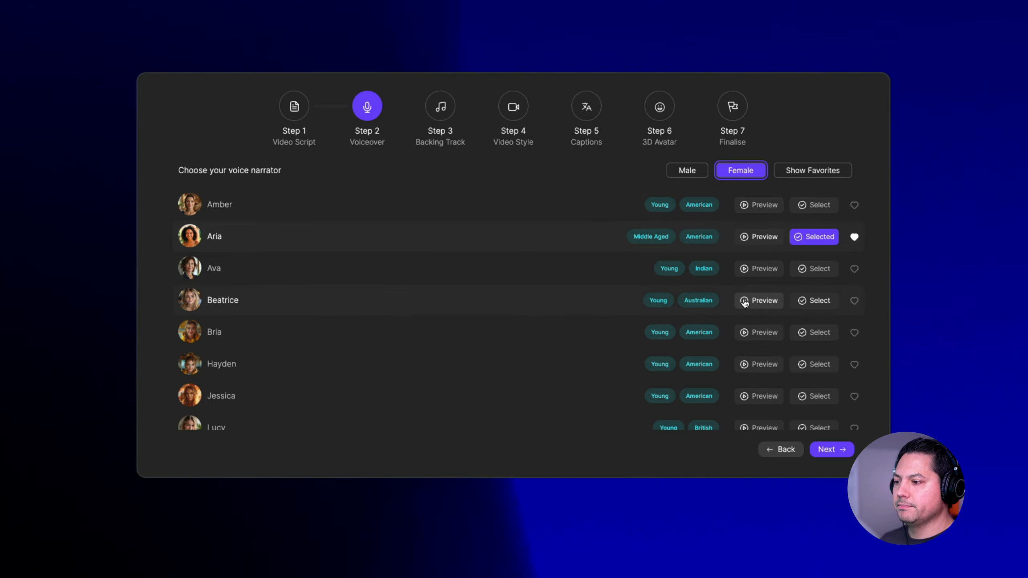
{"action": "left_click", "coordinate": [815, 172]}
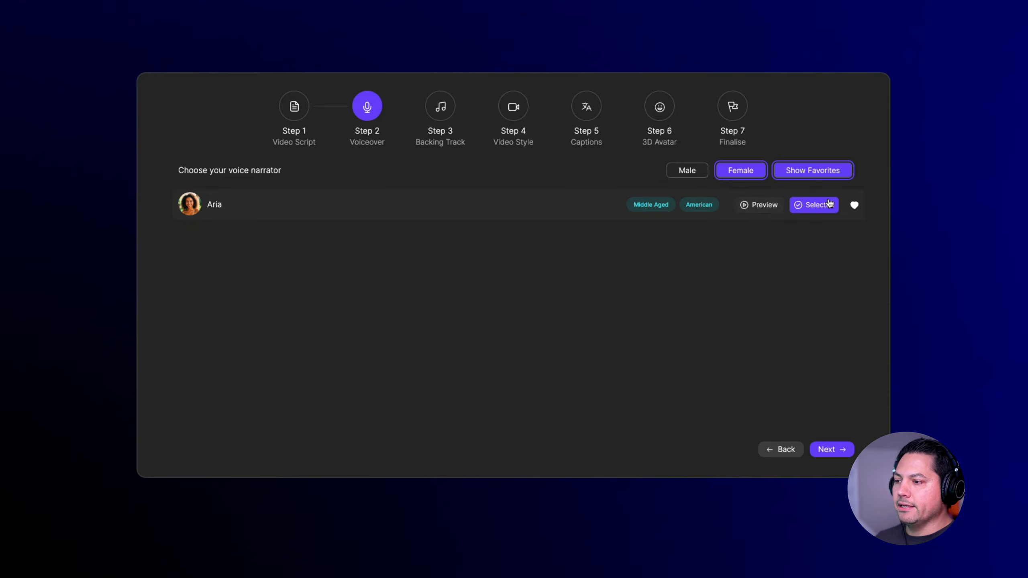
{"action": "left_click", "coordinate": [684, 172]}
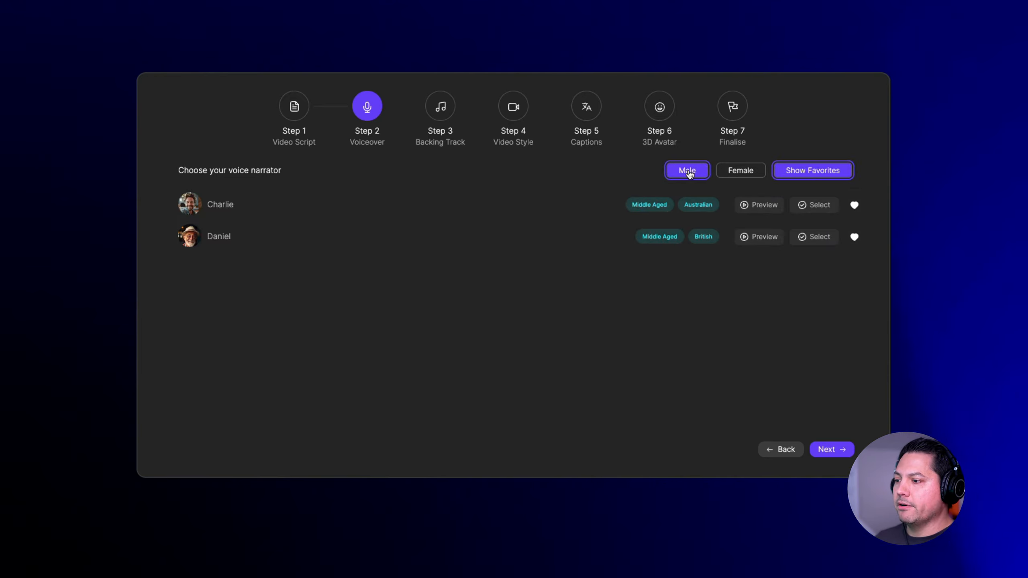
{"action": "left_click", "coordinate": [813, 172]}
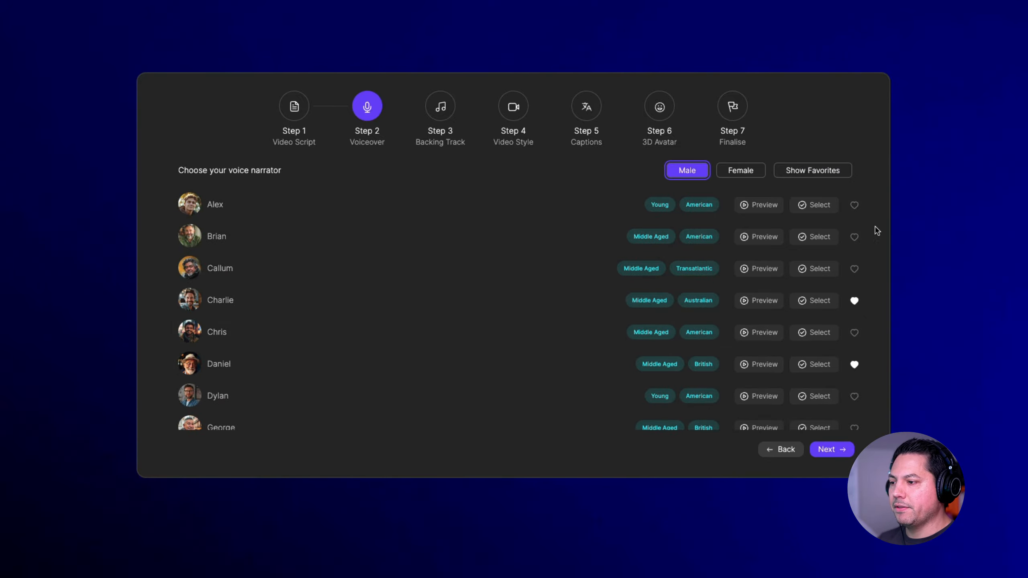
- Preview the middle-aged British narrator George and add that voice to the favorites
{"action": "scroll", "coordinate": [679, 344], "scroll_direction": "down", "scroll_amount": 2}
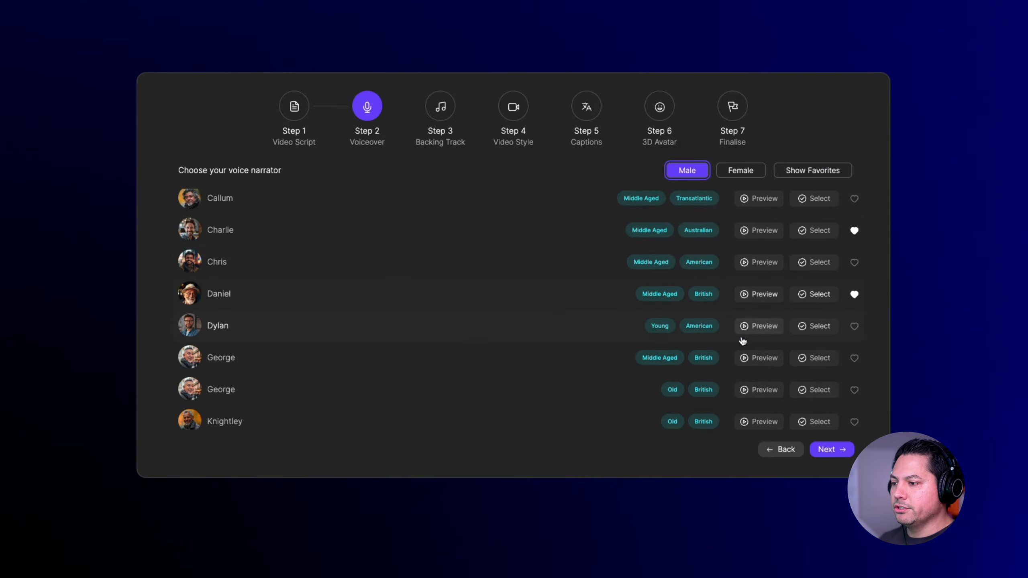
{"action": "left_click", "coordinate": [744, 358]}
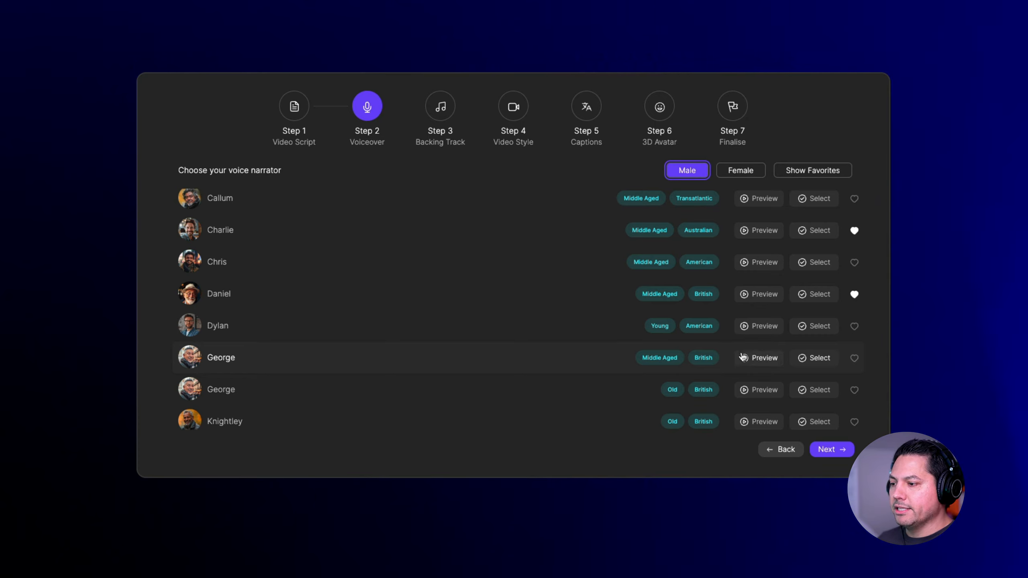
{"action": "left_click", "coordinate": [854, 359]}
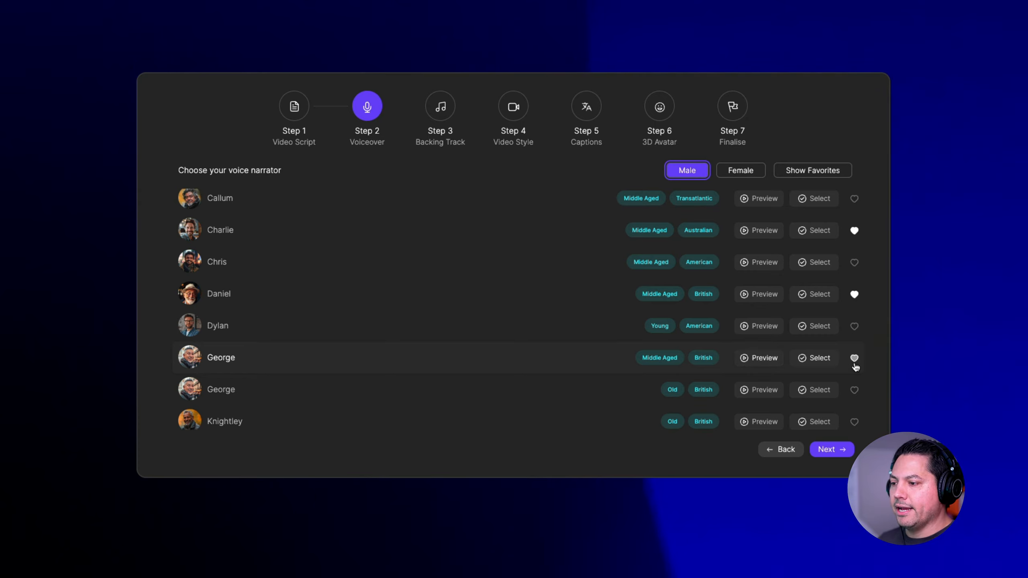
- Review the favorite male and female narrators and proceed with the Aria voice as the narrator
{"action": "left_click", "coordinate": [806, 173]}
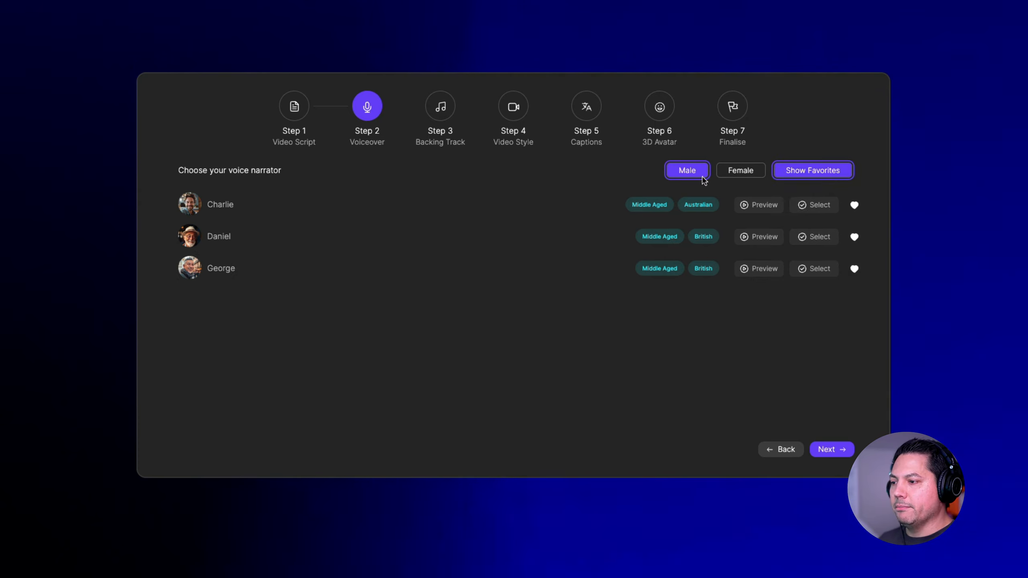
{"action": "left_click", "coordinate": [738, 174]}
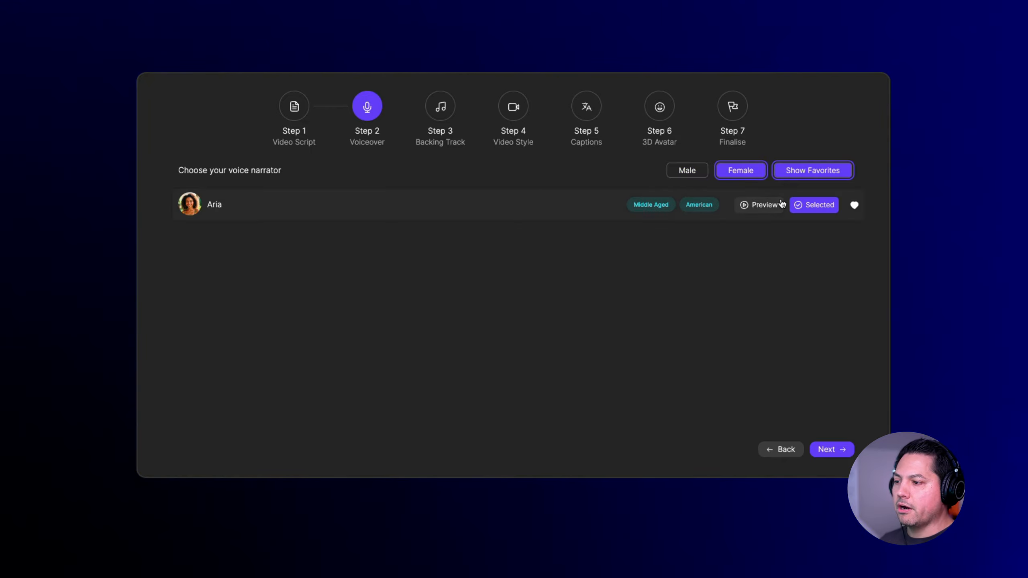
{"action": "left_click", "coordinate": [830, 453]}
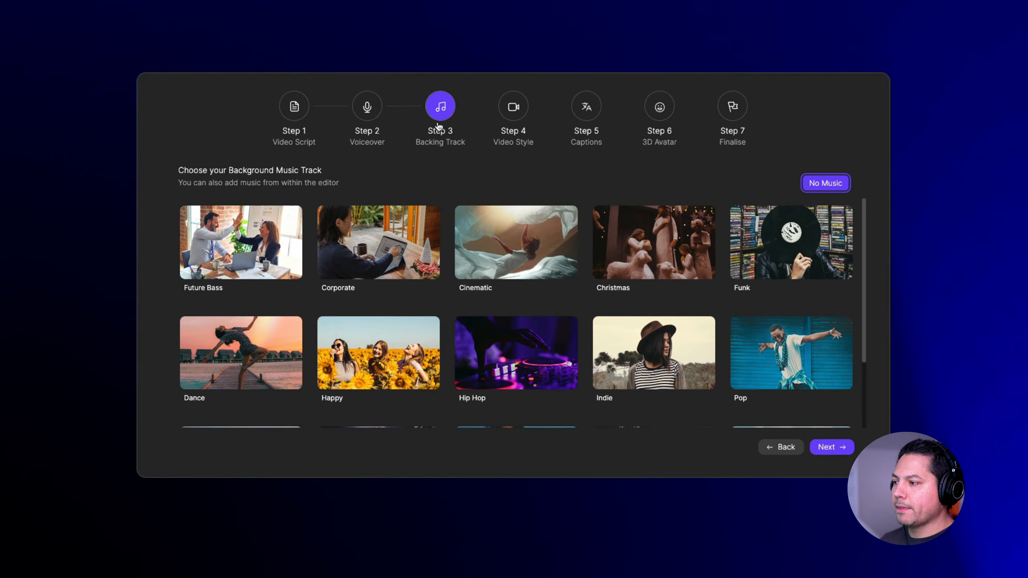
- Choose Corporate as the background music track and continue to the video style
{"action": "scroll", "coordinate": [468, 320], "scroll_direction": "down", "scroll_amount": 1}
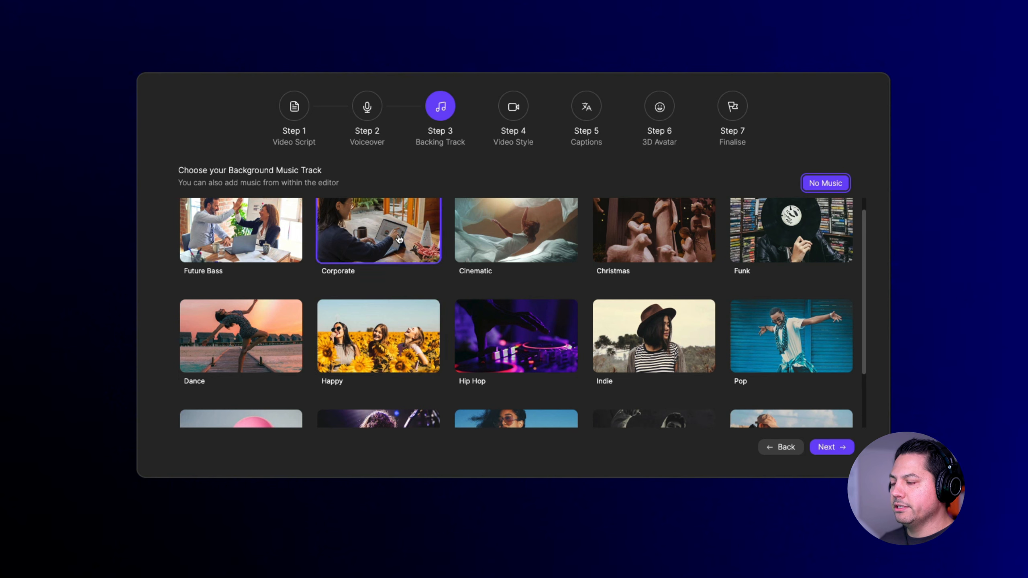
{"action": "left_click", "coordinate": [366, 246]}
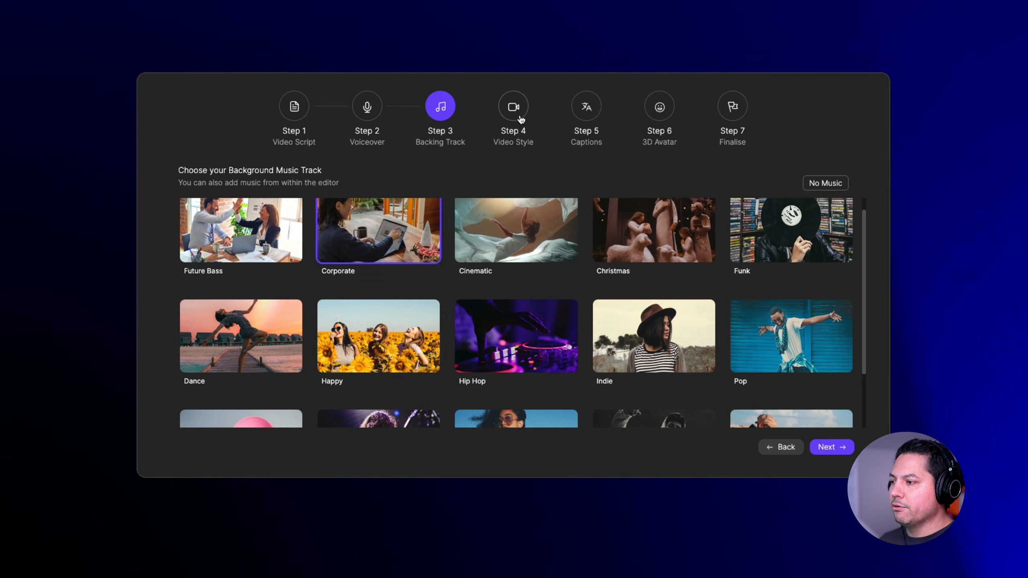
{"action": "left_click", "coordinate": [830, 447]}
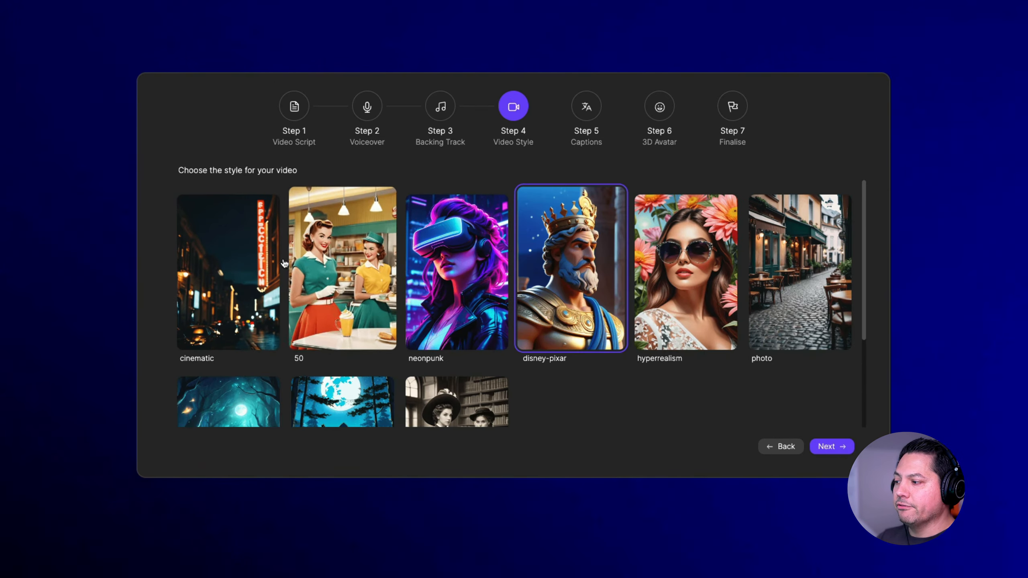
- Look through the available video styles and choose hyperrealism for the short
{"action": "scroll", "coordinate": [251, 309], "scroll_direction": "down", "scroll_amount": 2}
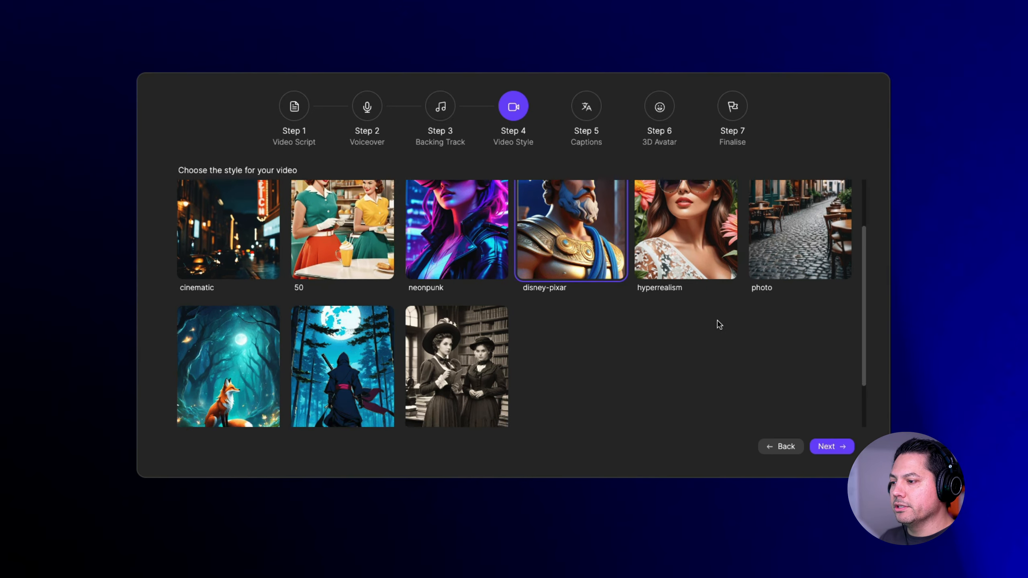
{"action": "scroll", "coordinate": [594, 367], "scroll_direction": "down", "scroll_amount": 2}
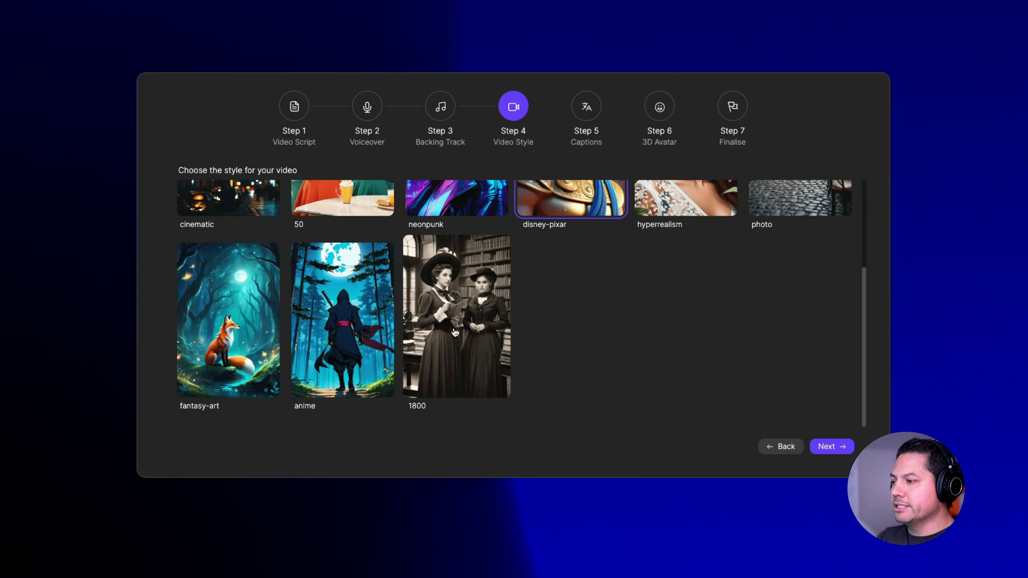
{"action": "scroll", "coordinate": [505, 332], "scroll_direction": "up", "scroll_amount": 3}
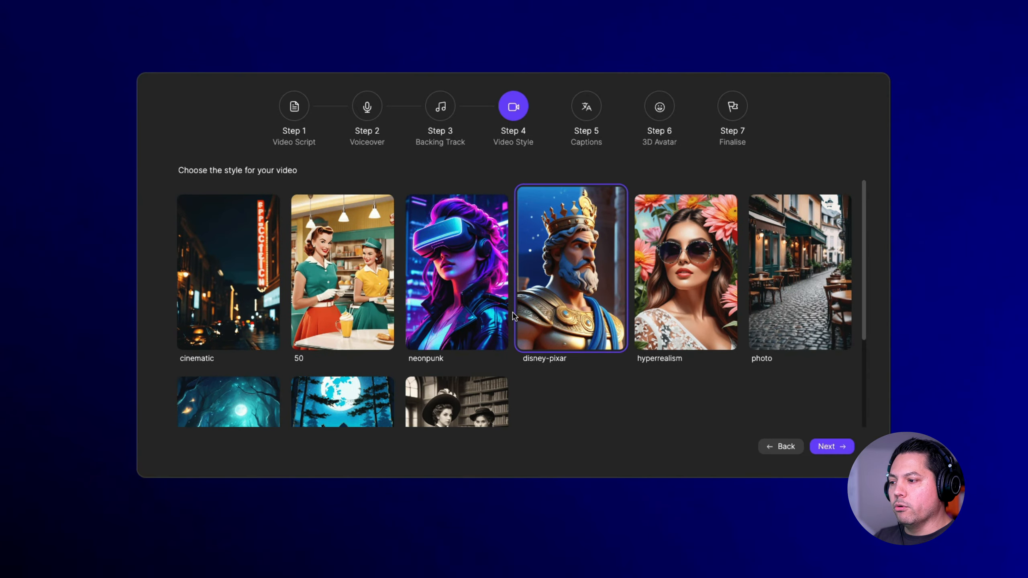
{"action": "left_click", "coordinate": [702, 292]}
{"action": "left_click", "coordinate": [836, 448]}
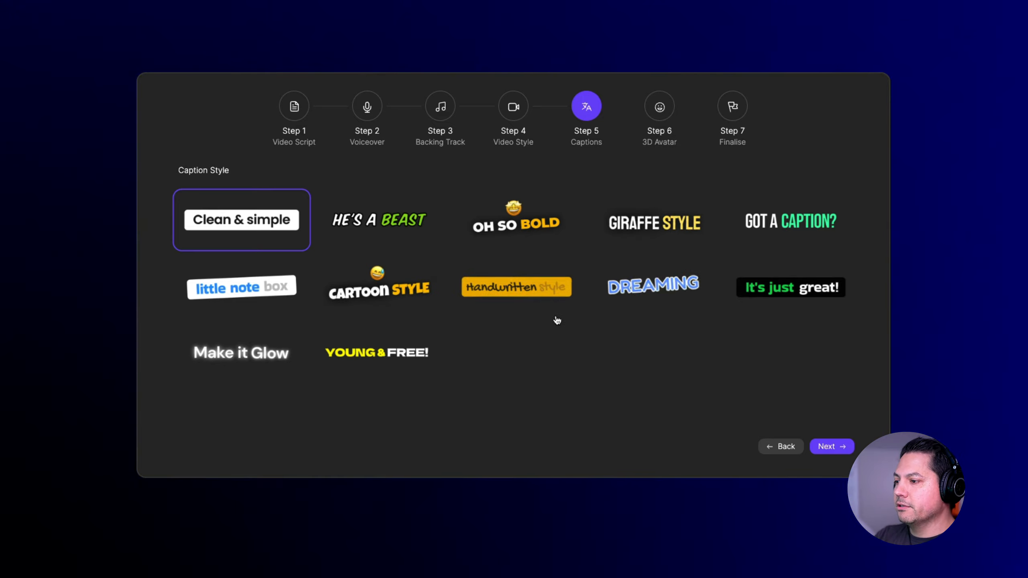
- Set the caption style to Giraffe Style and continue to the 3D avatar choice
{"action": "left_click", "coordinate": [603, 225]}
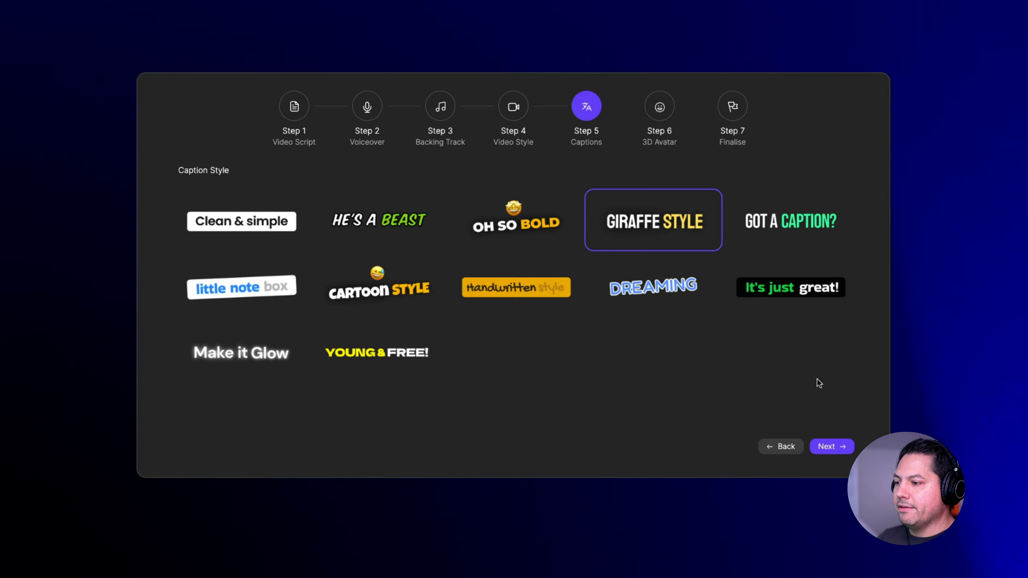
{"action": "left_click", "coordinate": [834, 448]}
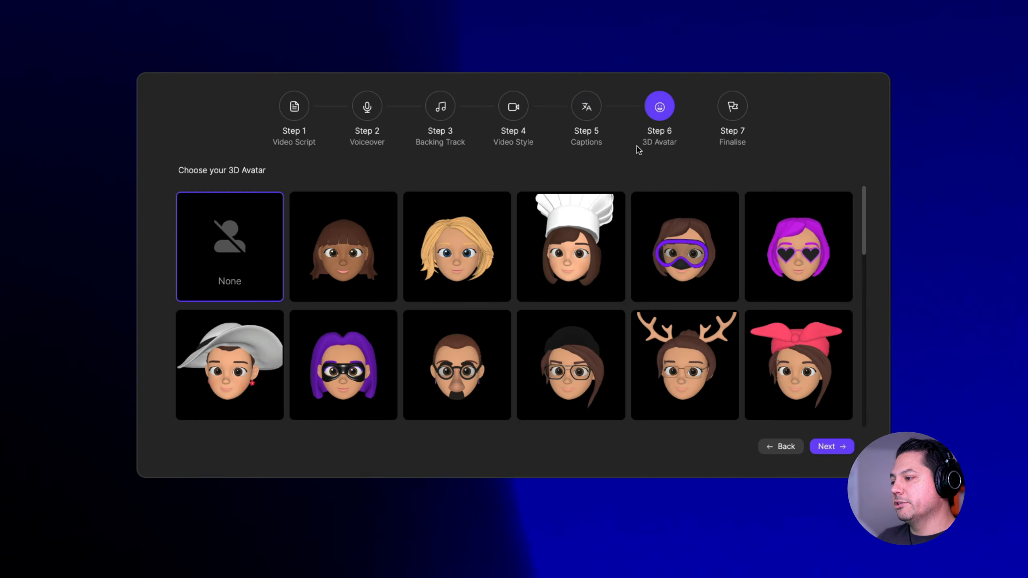
- Try the blonde 3D avatar, look through the other avatars and set the avatar choice back to None
{"action": "left_click", "coordinate": [465, 281]}
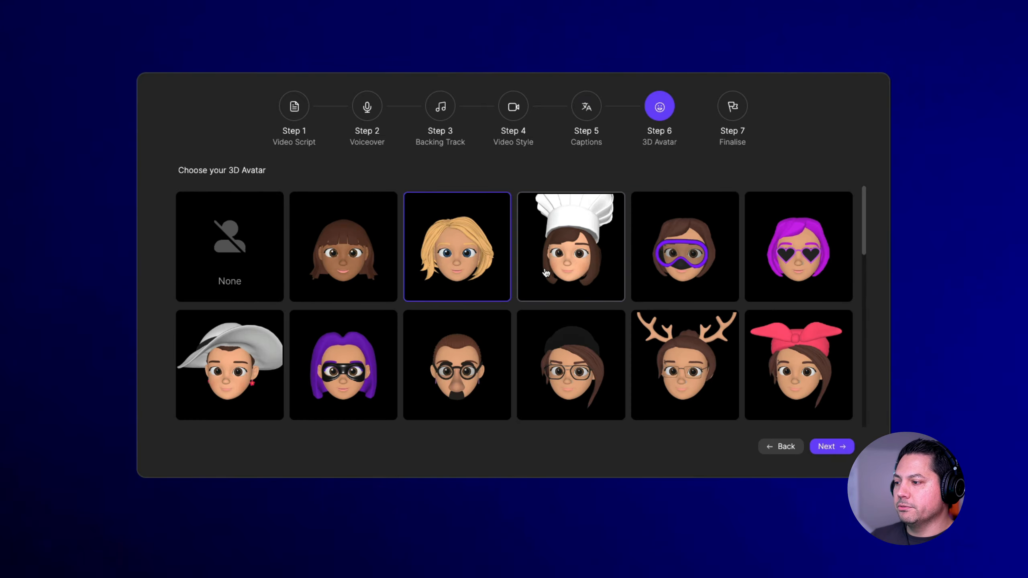
{"action": "scroll", "coordinate": [627, 386], "scroll_direction": "down", "scroll_amount": 10}
{"action": "scroll", "coordinate": [628, 385], "scroll_direction": "up", "scroll_amount": 10}
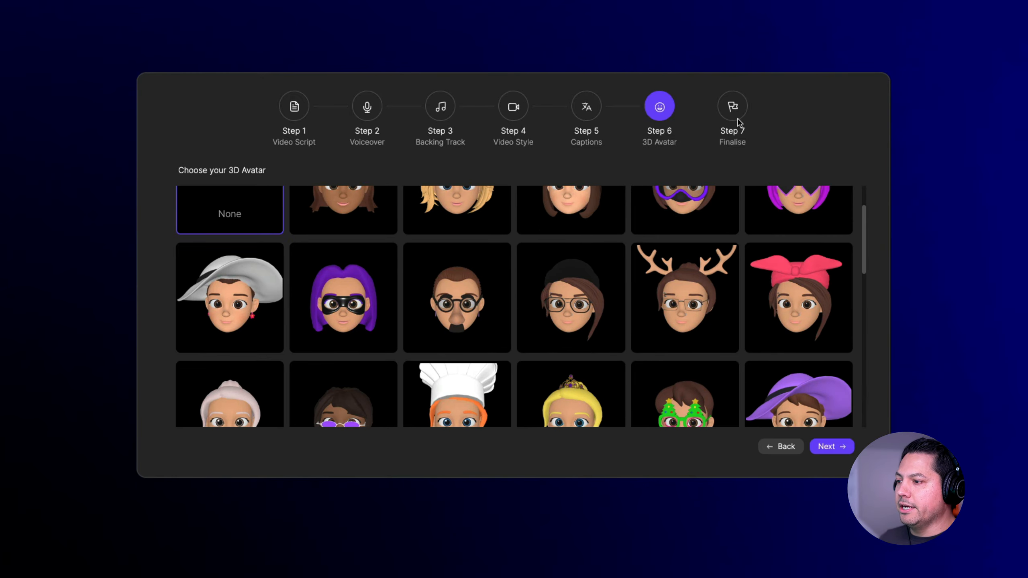
- Continue to the finalise stage without an avatar, review the short's scene texts and generate the project
{"action": "left_click", "coordinate": [841, 443]}
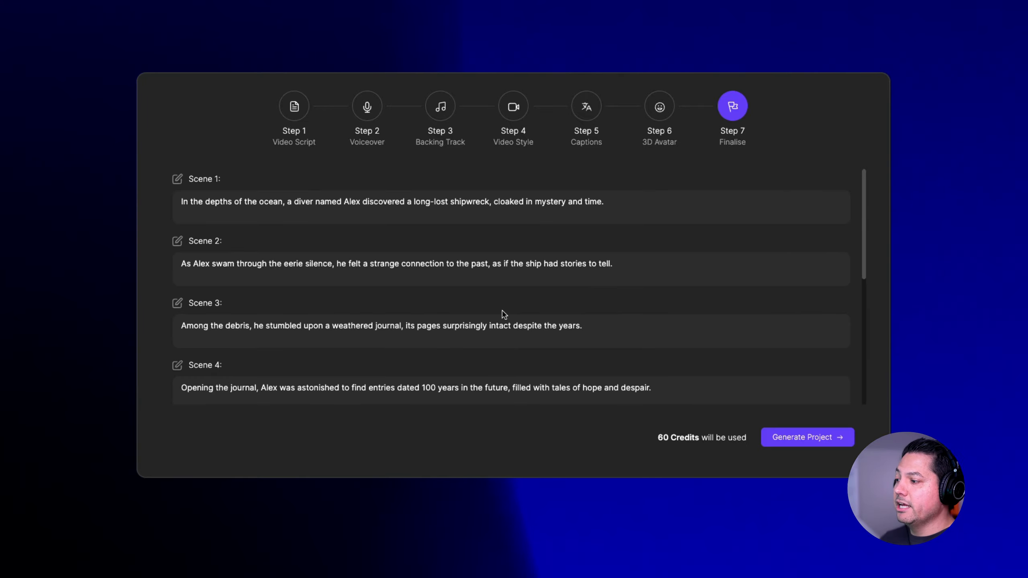
{"action": "scroll", "coordinate": [502, 316], "scroll_direction": "down", "scroll_amount": 7}
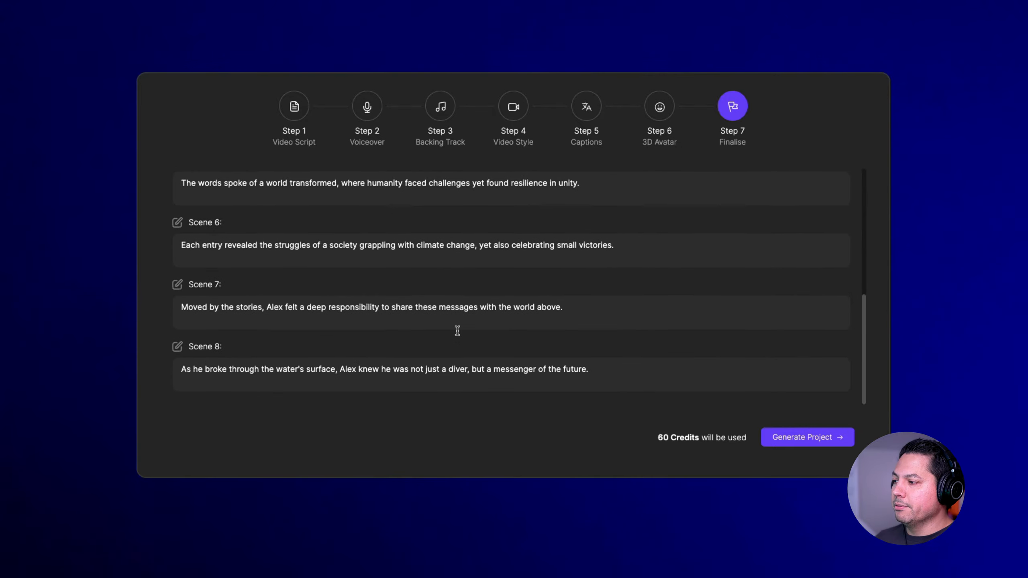
{"action": "scroll", "coordinate": [641, 324], "scroll_direction": "up", "scroll_amount": 5}
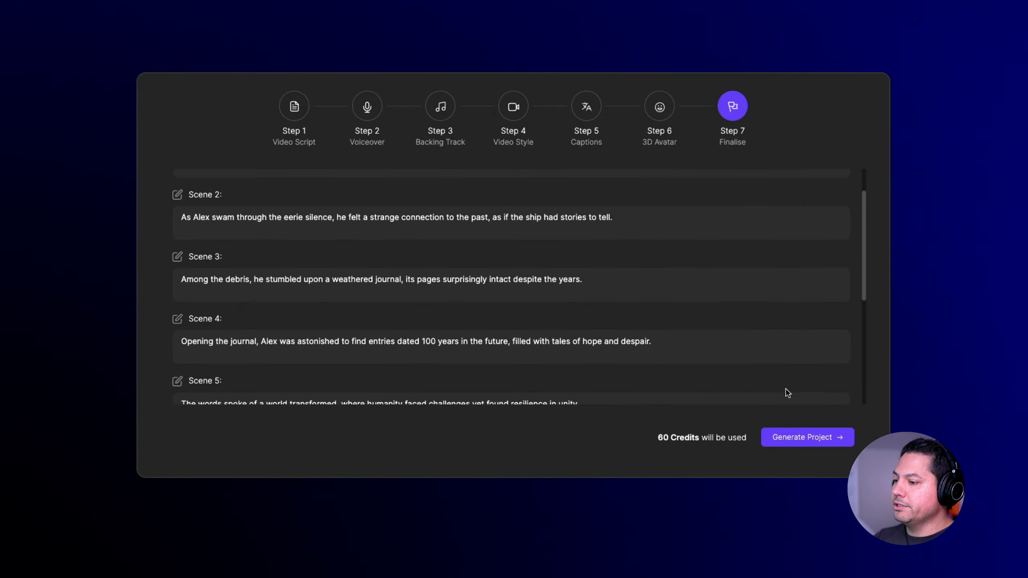
{"action": "left_click", "coordinate": [819, 444]}
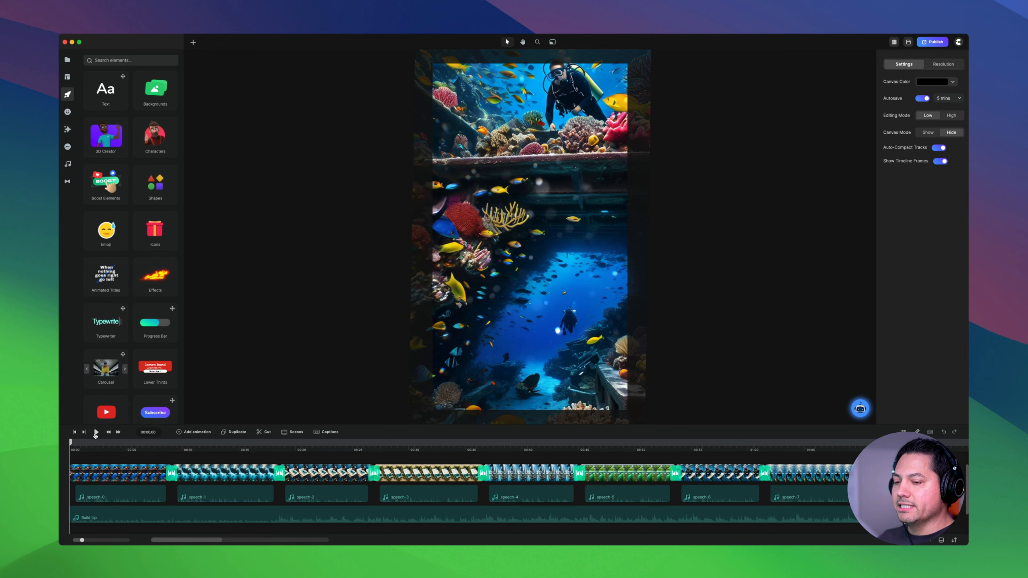
- Play the generated short from the start, pause it, and preview the climate change and journal scenes on the timeline
{"action": "left_click", "coordinate": [96, 432]}
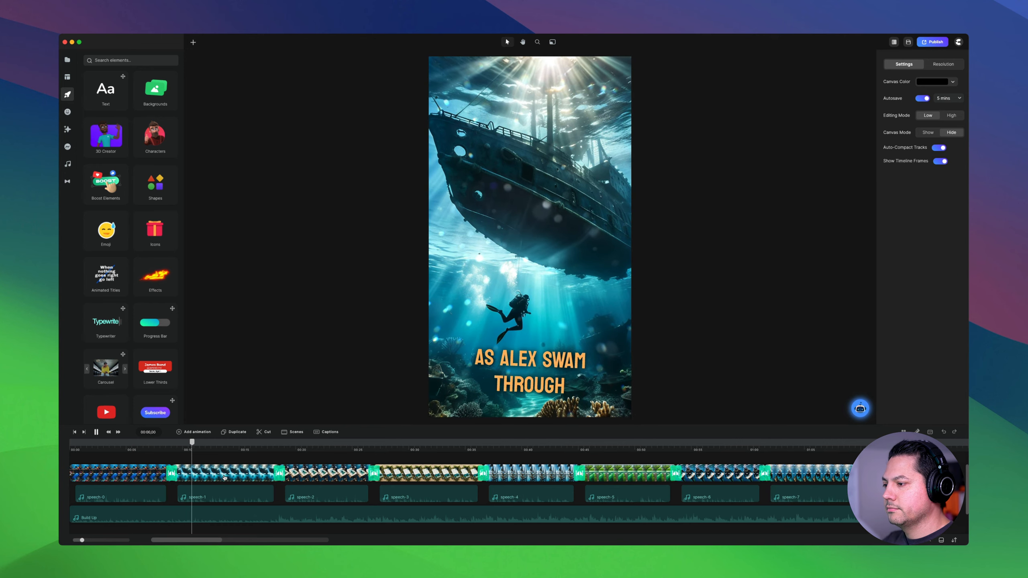
{"action": "left_click", "coordinate": [428, 344]}
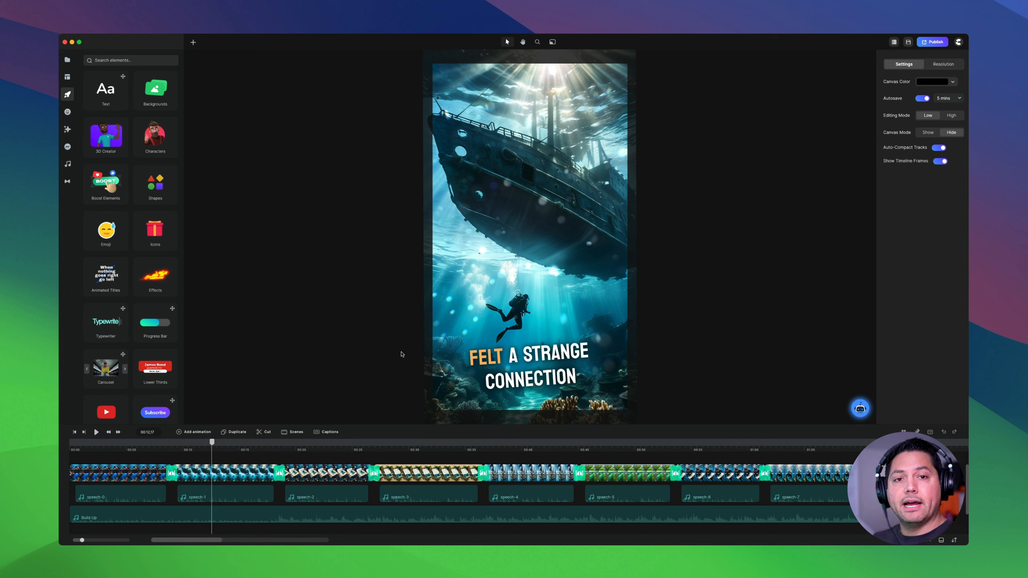
{"action": "left_click", "coordinate": [627, 449]}
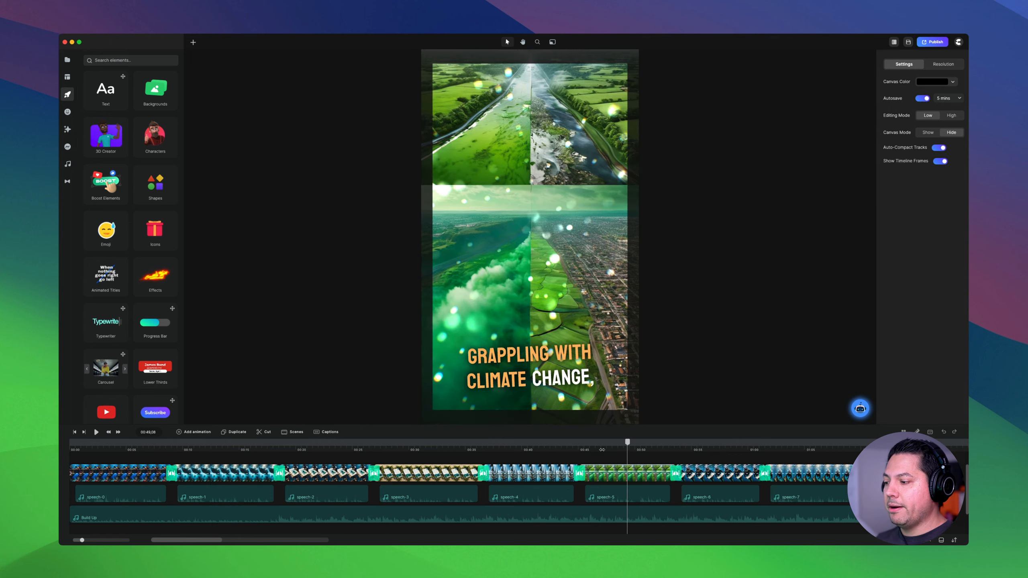
{"action": "left_click", "coordinate": [330, 449]}
- Inspect the settings of the journal image, speech and Build Up music clips and the Shining Dust effect
{"action": "left_click", "coordinate": [314, 473]}
{"action": "left_click", "coordinate": [232, 498]}
{"action": "left_click", "coordinate": [247, 514]}
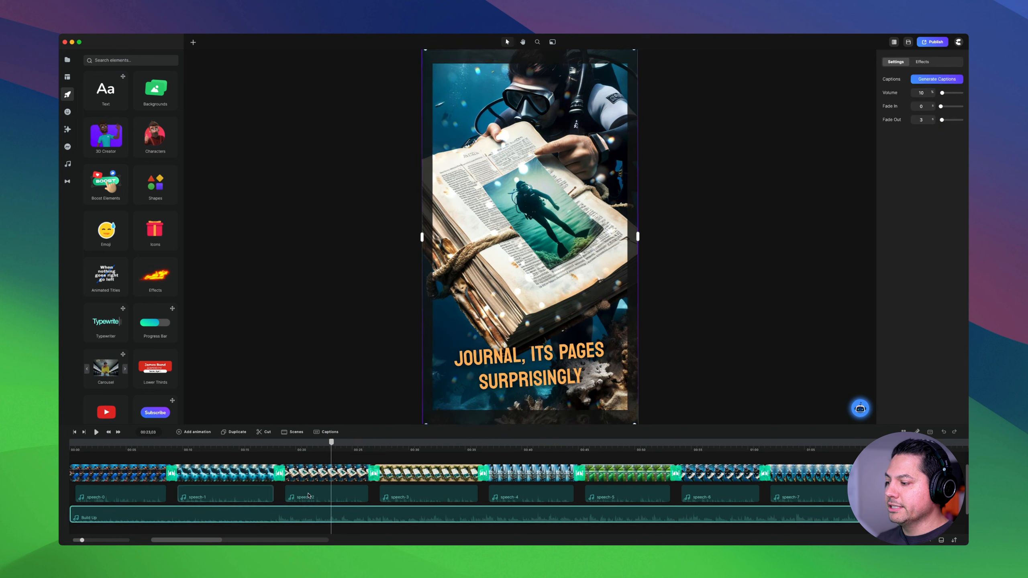
{"action": "scroll", "coordinate": [309, 495], "scroll_direction": "up", "scroll_amount": 1}
{"action": "left_click", "coordinate": [319, 492]}
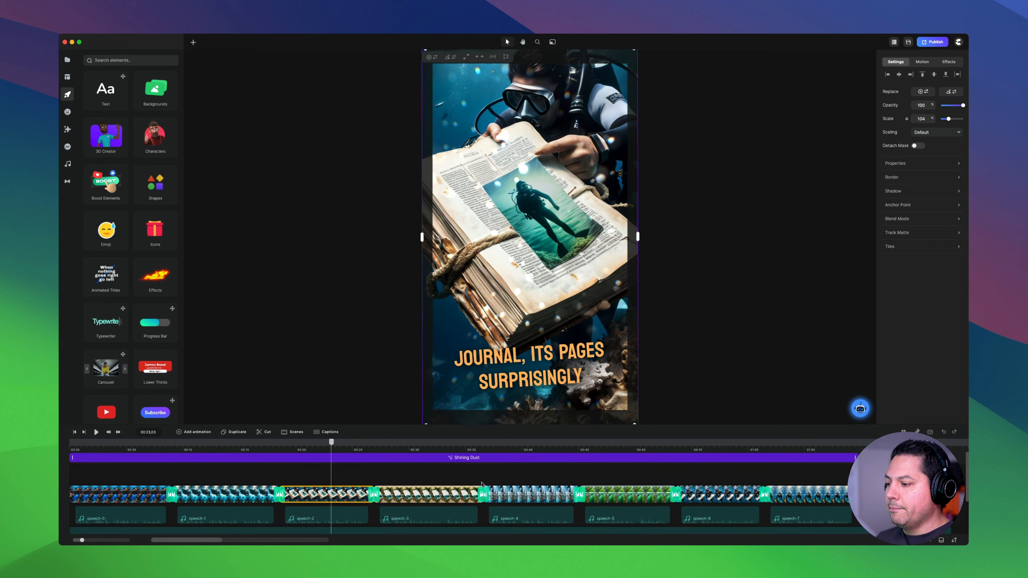
{"action": "left_click", "coordinate": [465, 458]}
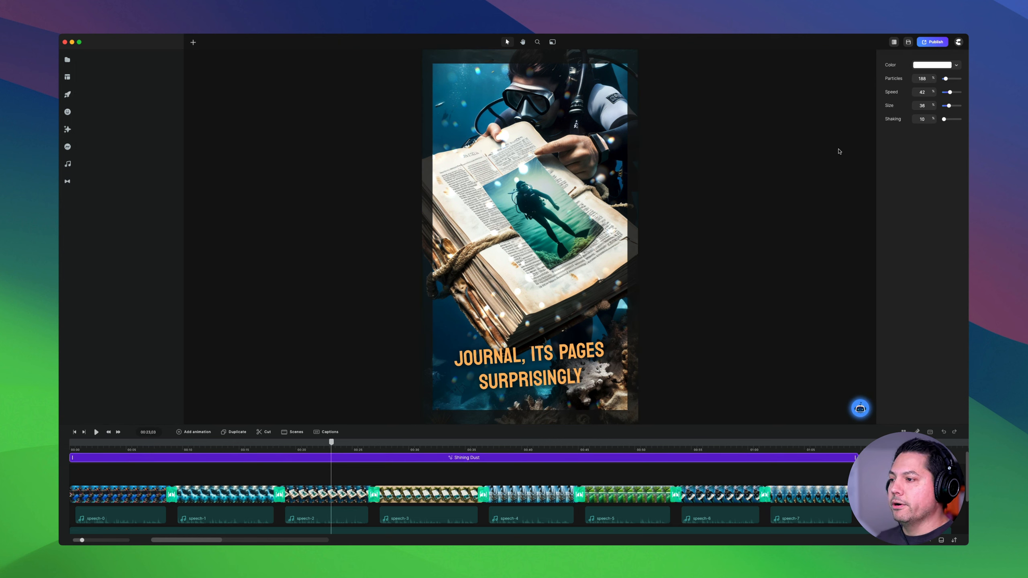
- Exit the project and start an A.I. Explainer Video in 16:9 landscape format with English as the language
{"action": "left_click", "coordinate": [958, 42]}
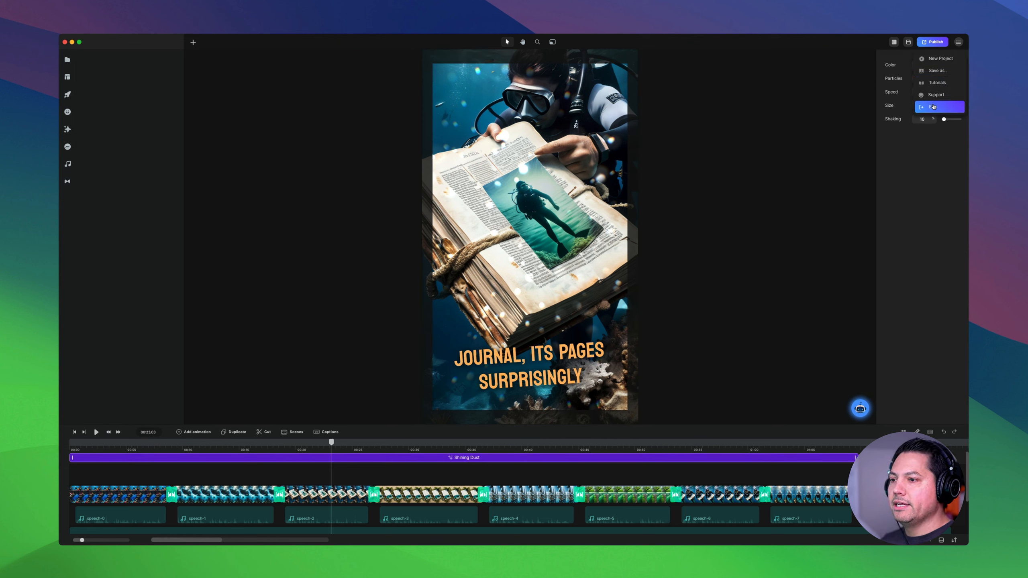
{"action": "left_click", "coordinate": [931, 107]}
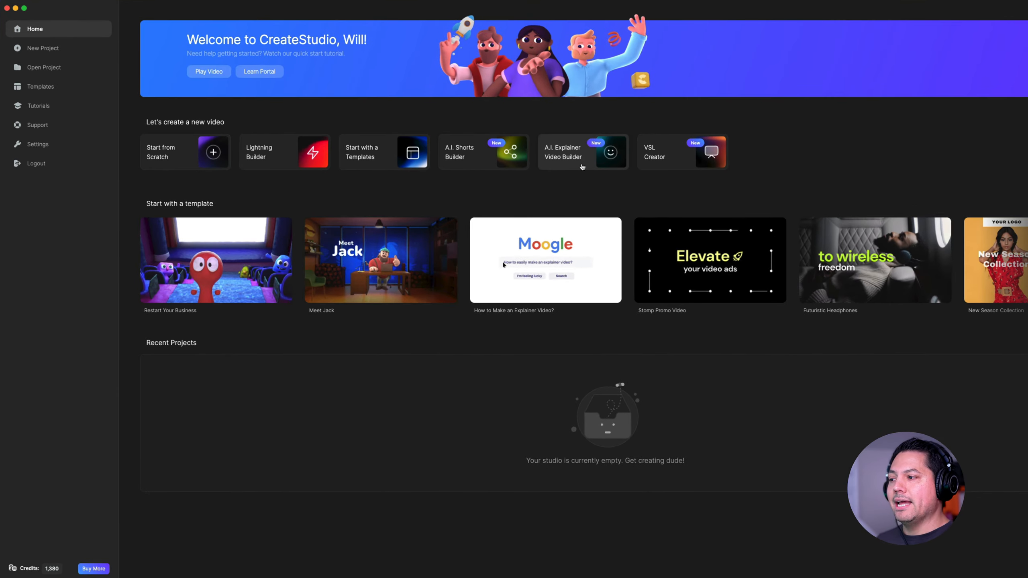
{"action": "left_click", "coordinate": [581, 163]}
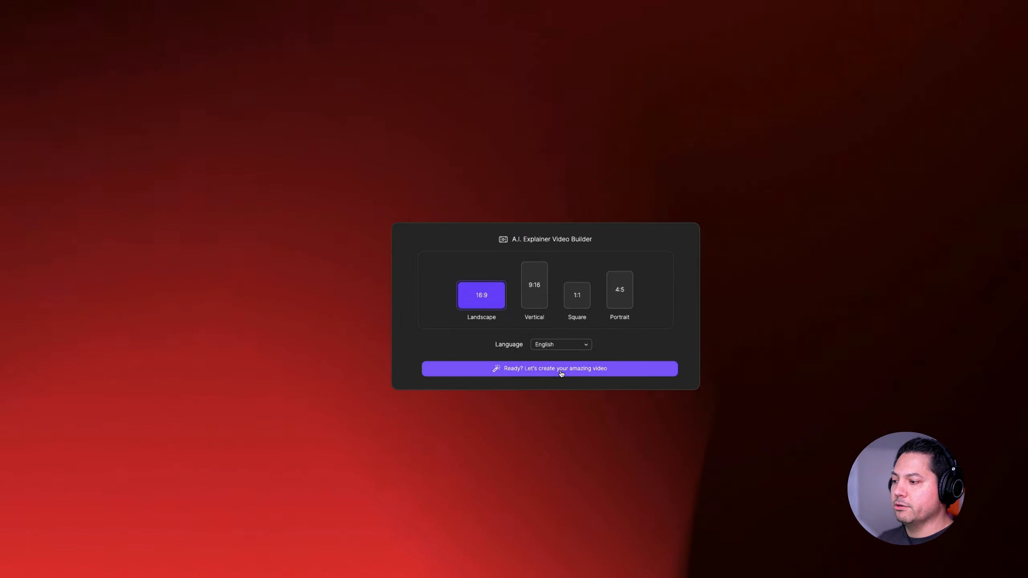
{"action": "left_click", "coordinate": [530, 370]}
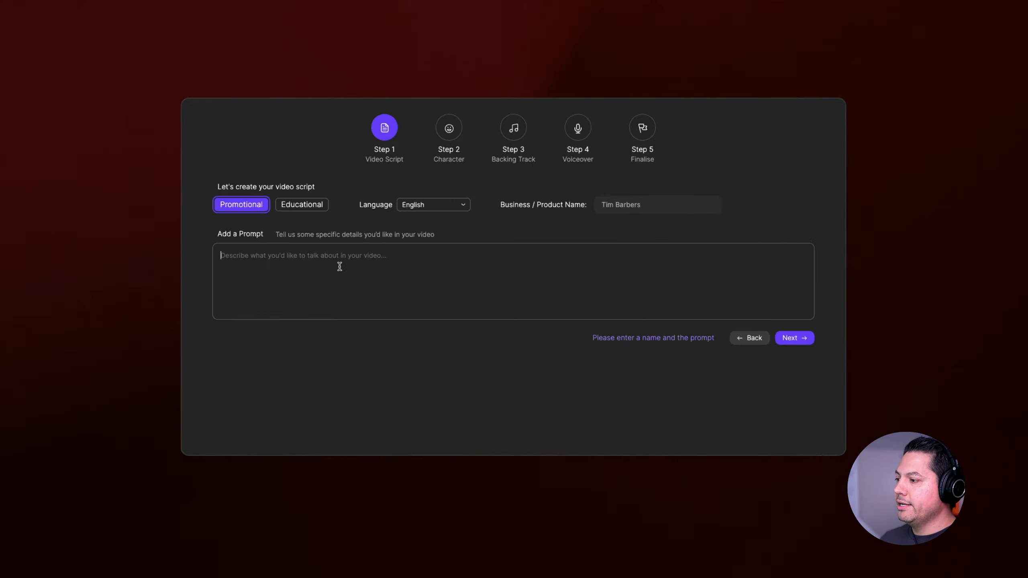
- Set up an Educational script with the prompt "Create a video on how black holes work.", fill in the channel name and continue
{"action": "type", "text": "Create a video on how black holes work."}
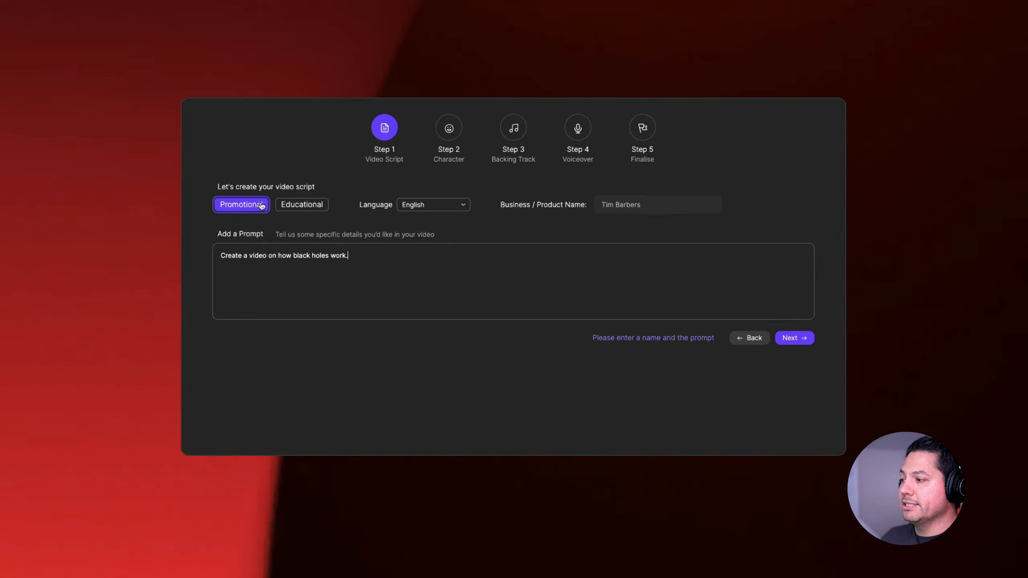
{"action": "left_click", "coordinate": [294, 205]}
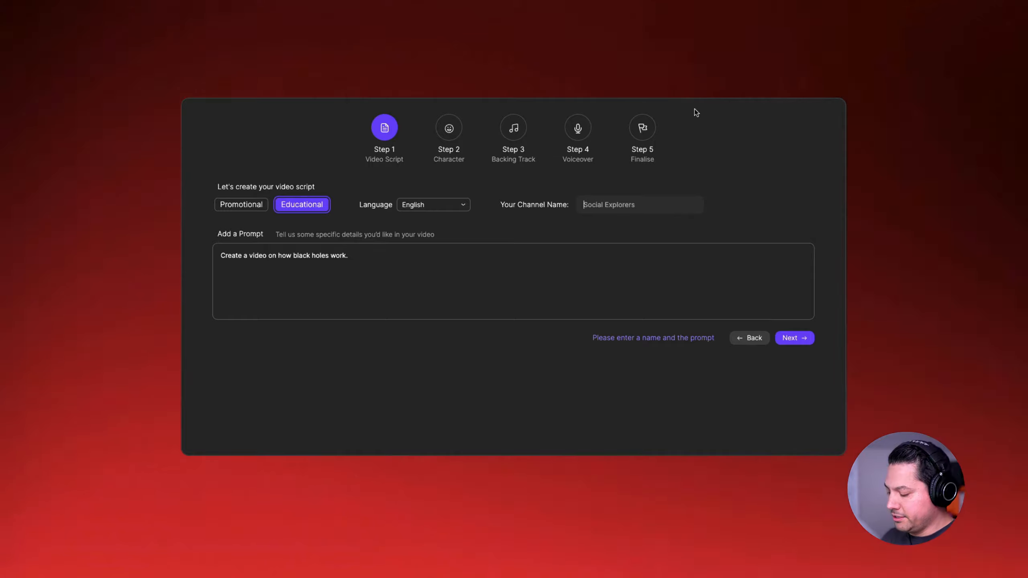
{"action": "type", "text": "Will Talks"}
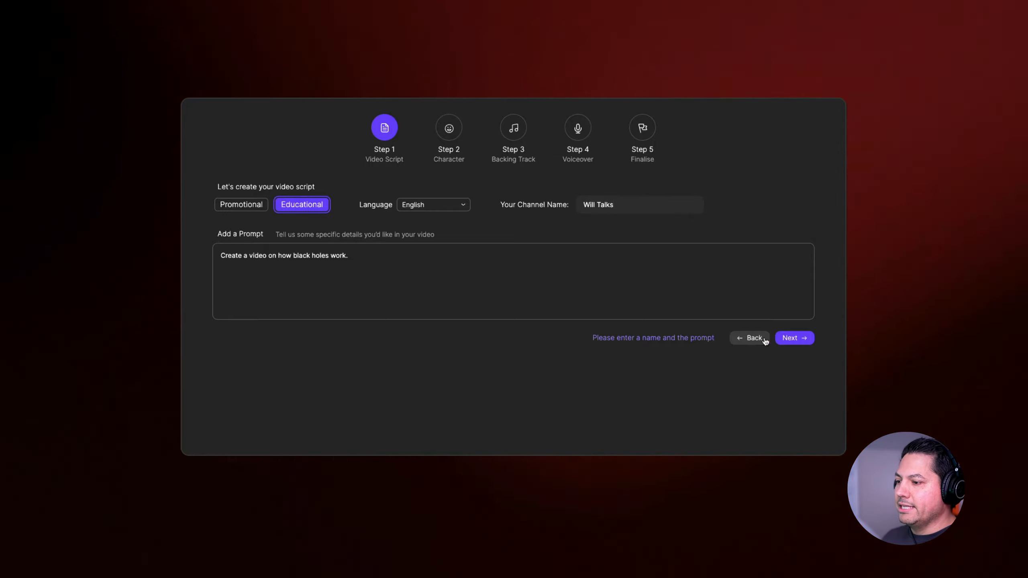
{"action": "left_click", "coordinate": [793, 338]}
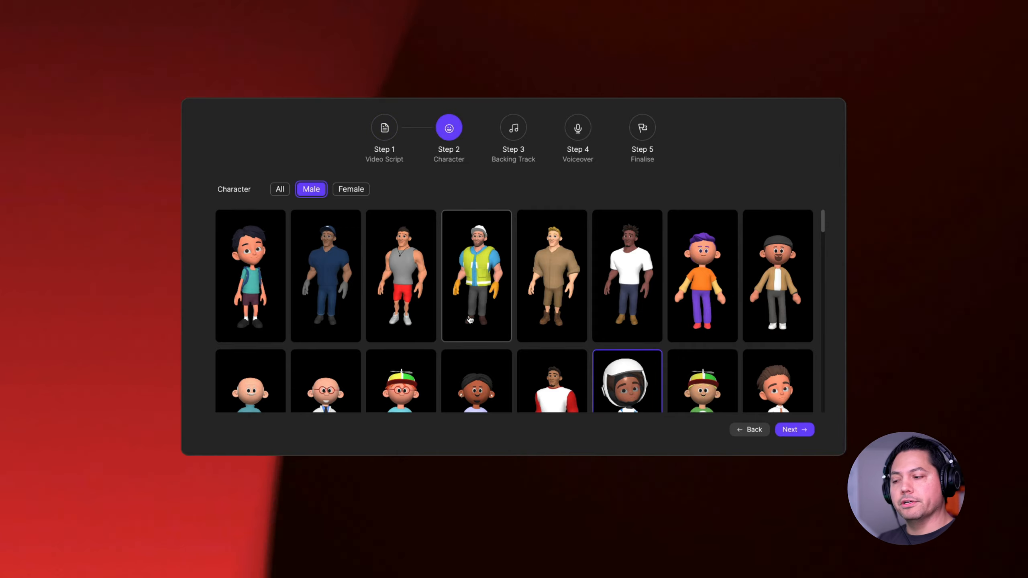
- Browse all, male and female characters, keep the male astronaut as the character and continue to the backing track
{"action": "scroll", "coordinate": [468, 320], "scroll_direction": "down", "scroll_amount": 5}
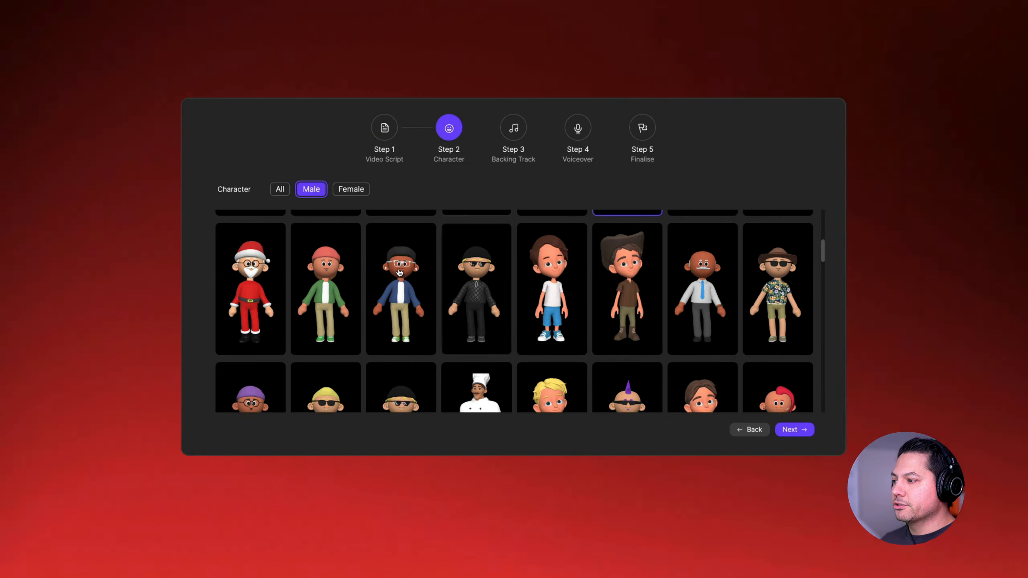
{"action": "left_click", "coordinate": [279, 189]}
{"action": "scroll", "coordinate": [397, 306], "scroll_direction": "down", "scroll_amount": 10}
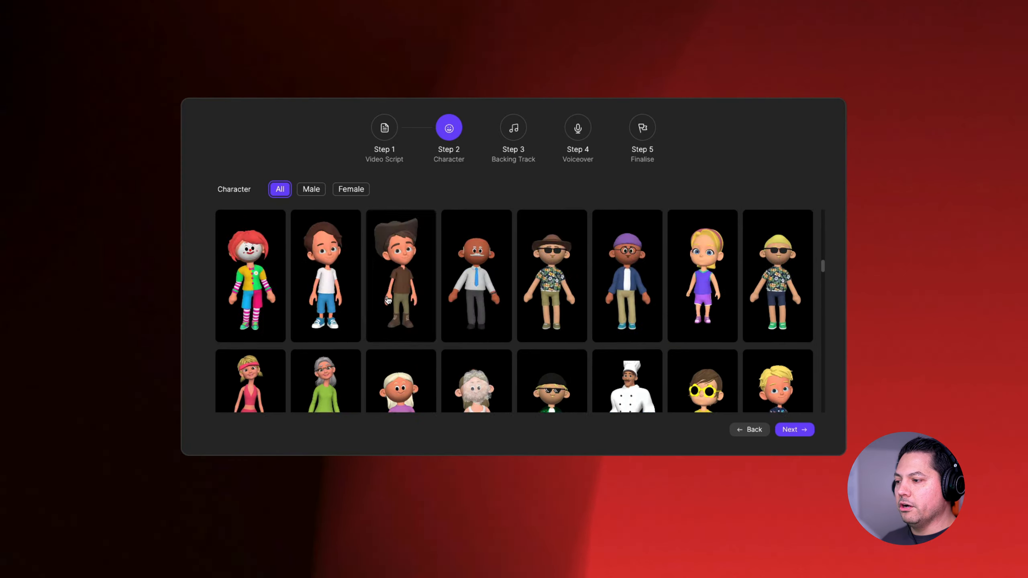
{"action": "scroll", "coordinate": [398, 306], "scroll_direction": "up", "scroll_amount": 10}
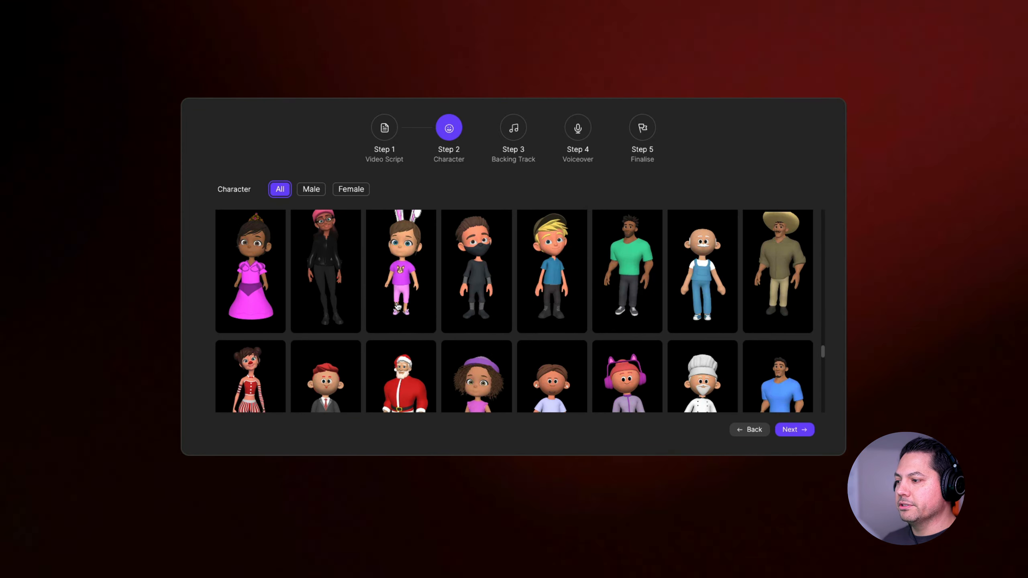
{"action": "left_click", "coordinate": [317, 195]}
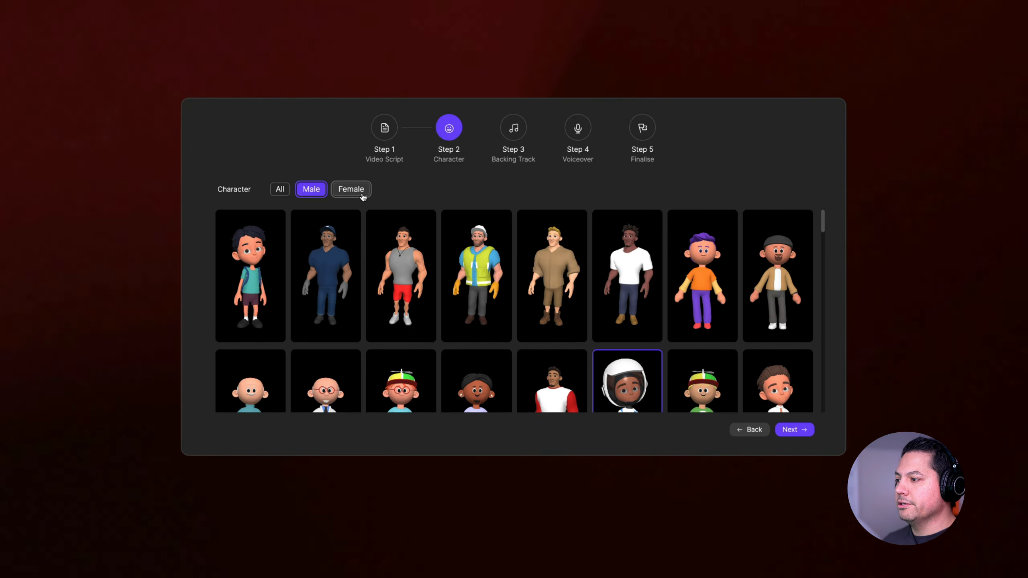
{"action": "left_click", "coordinate": [355, 197]}
{"action": "left_click", "coordinate": [314, 195]}
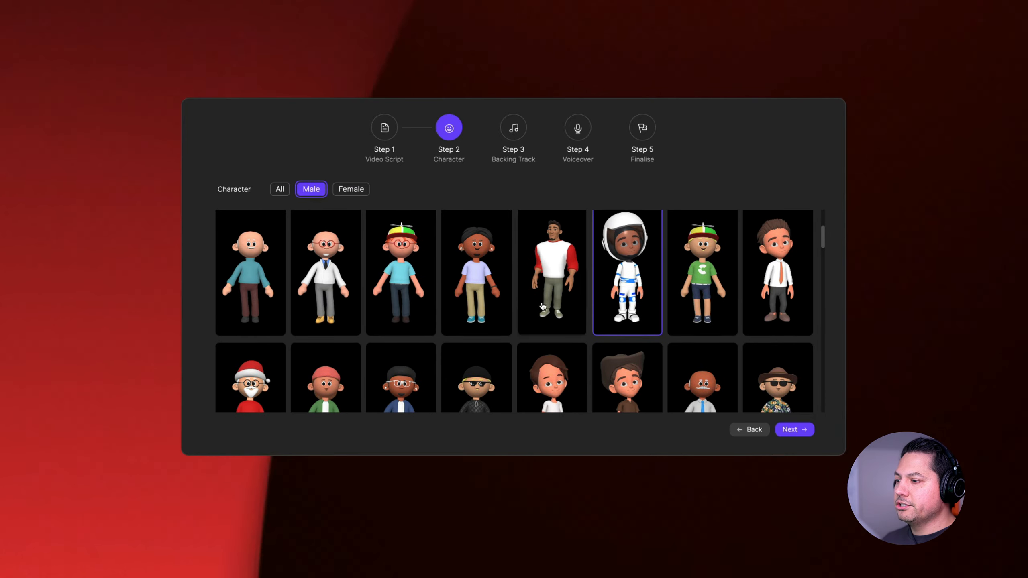
{"action": "left_click", "coordinate": [793, 429]}
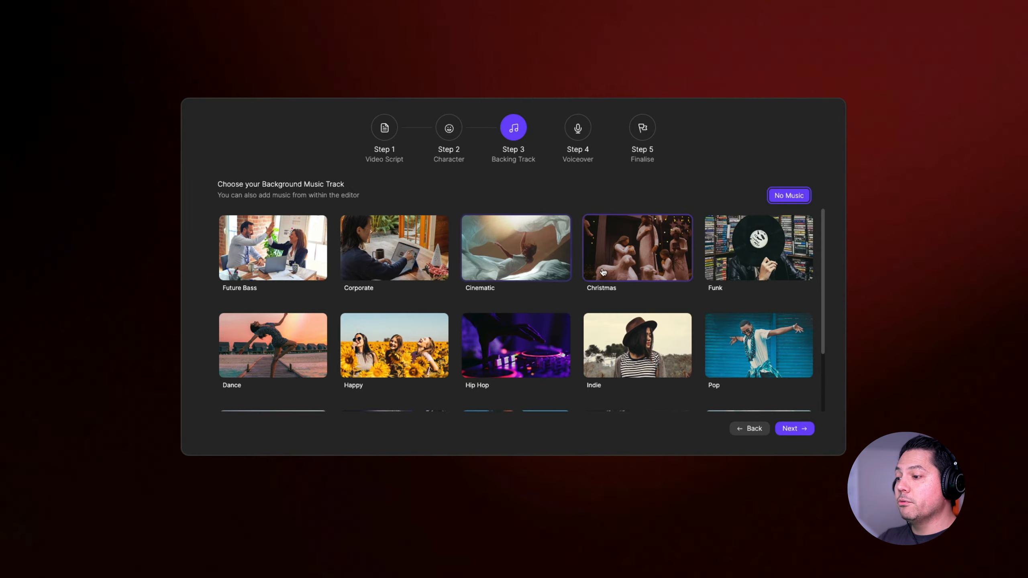
- Look through the background music tracks, choose Minimal and continue to the voiceover
{"action": "scroll", "coordinate": [606, 291], "scroll_direction": "down", "scroll_amount": 1}
{"action": "scroll", "coordinate": [606, 290], "scroll_direction": "down", "scroll_amount": 2}
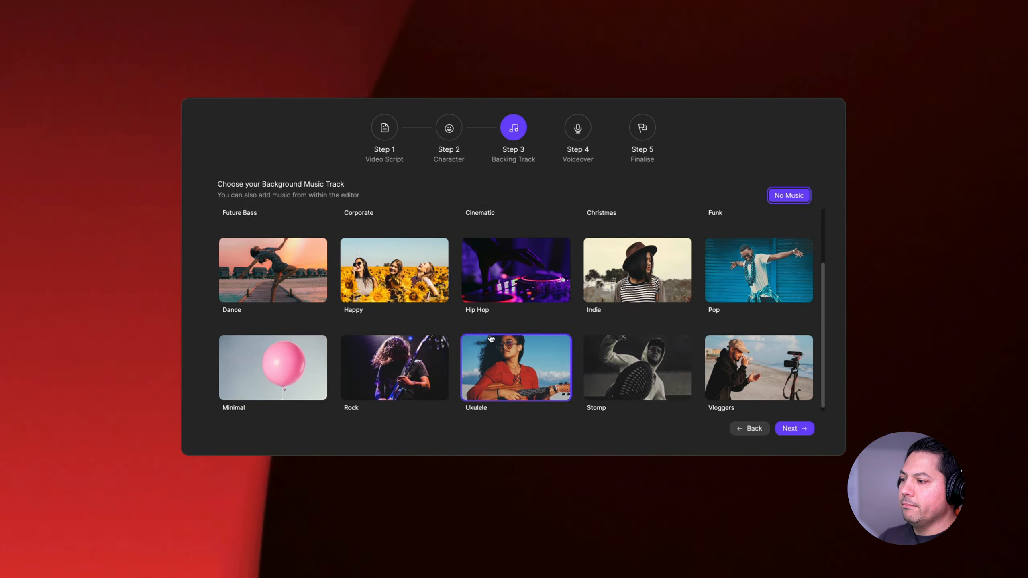
{"action": "scroll", "coordinate": [544, 325], "scroll_direction": "up", "scroll_amount": 2}
{"action": "scroll", "coordinate": [544, 325], "scroll_direction": "down", "scroll_amount": 2}
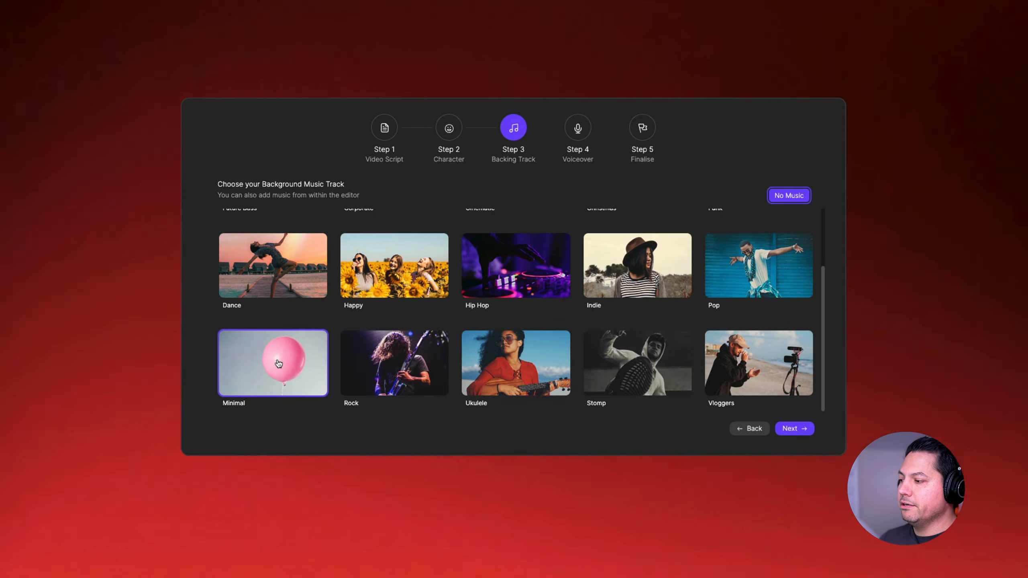
{"action": "left_click", "coordinate": [283, 380]}
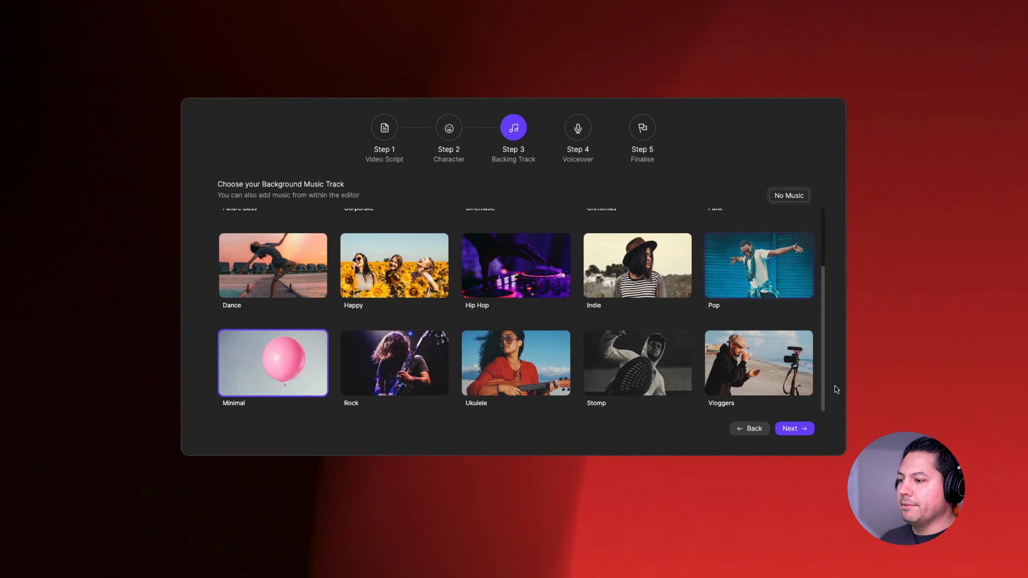
{"action": "left_click", "coordinate": [793, 428]}
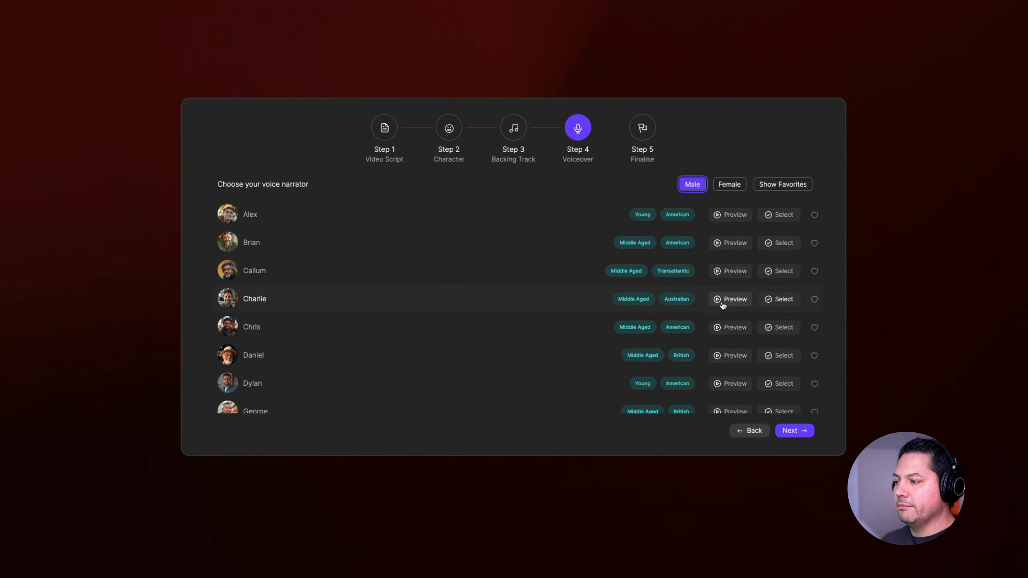
- Preview the Chris, Daniel and Charlie male narrator voices
{"action": "left_click", "coordinate": [724, 327]}
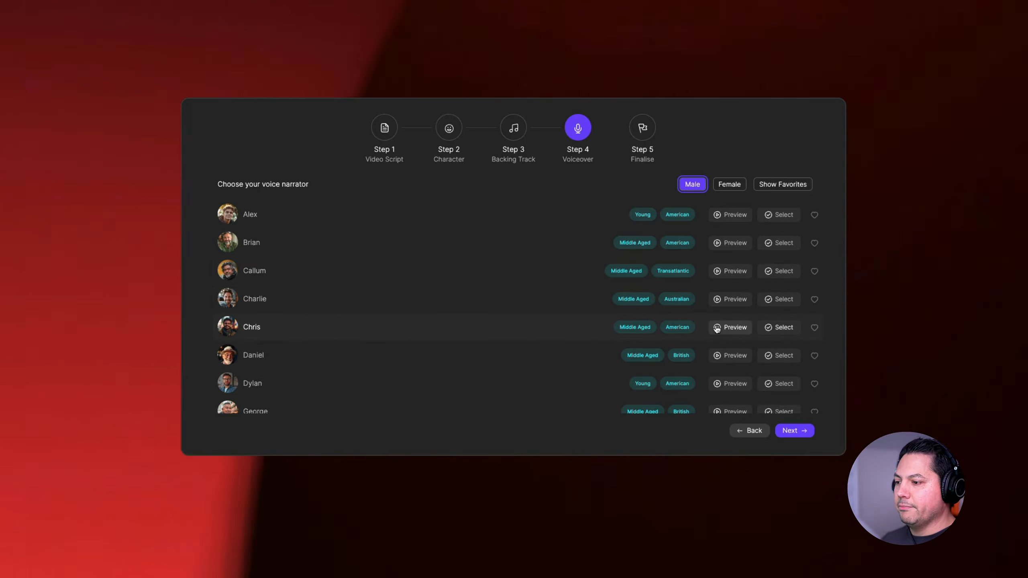
{"action": "left_click", "coordinate": [718, 357]}
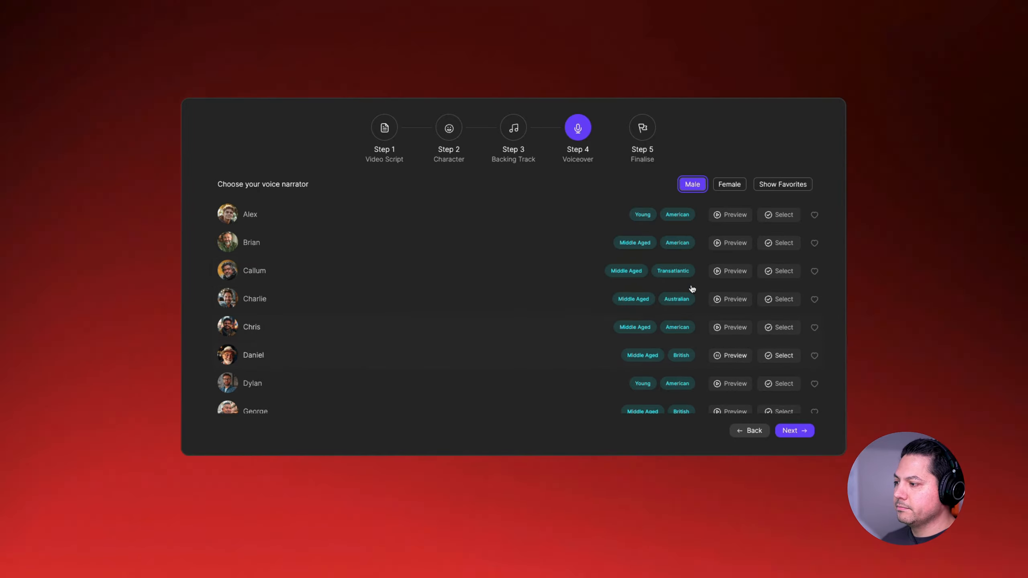
{"action": "left_click", "coordinate": [721, 300]}
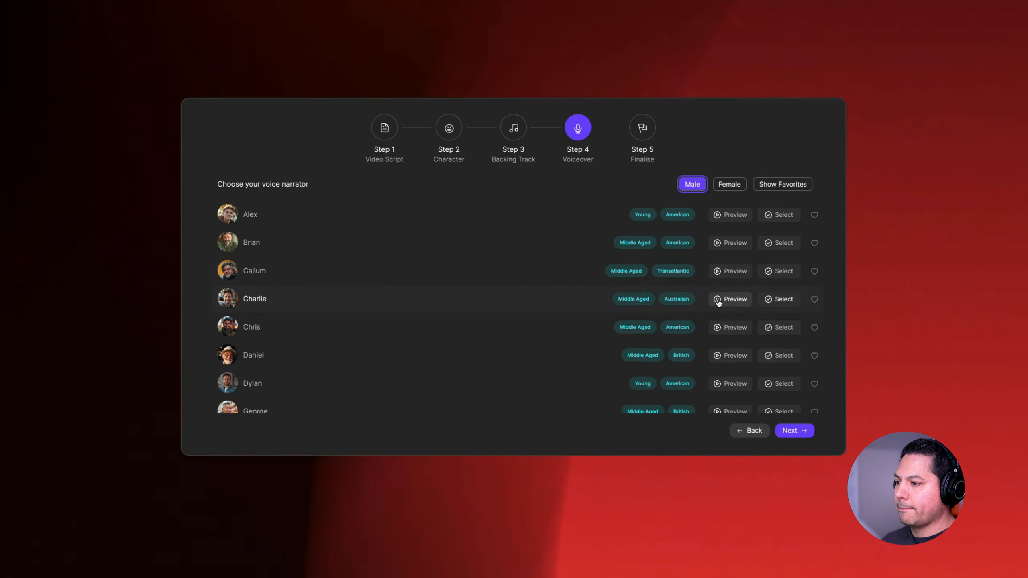
{"action": "scroll", "coordinate": [425, 328], "scroll_direction": "down", "scroll_amount": 1}
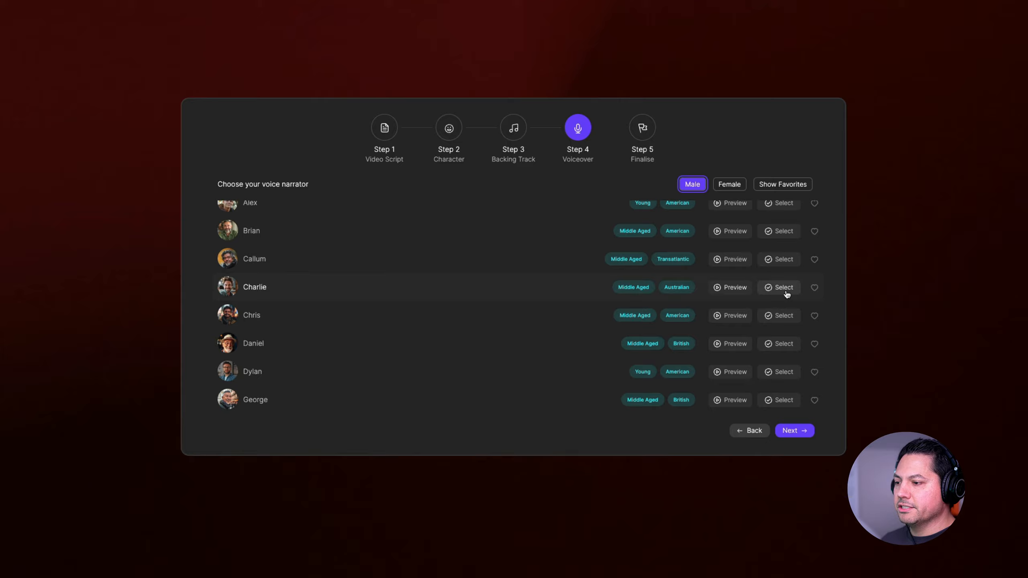
- Continue to the finalise stage and review the scene texts of the black hole script
{"action": "left_click", "coordinate": [796, 432]}
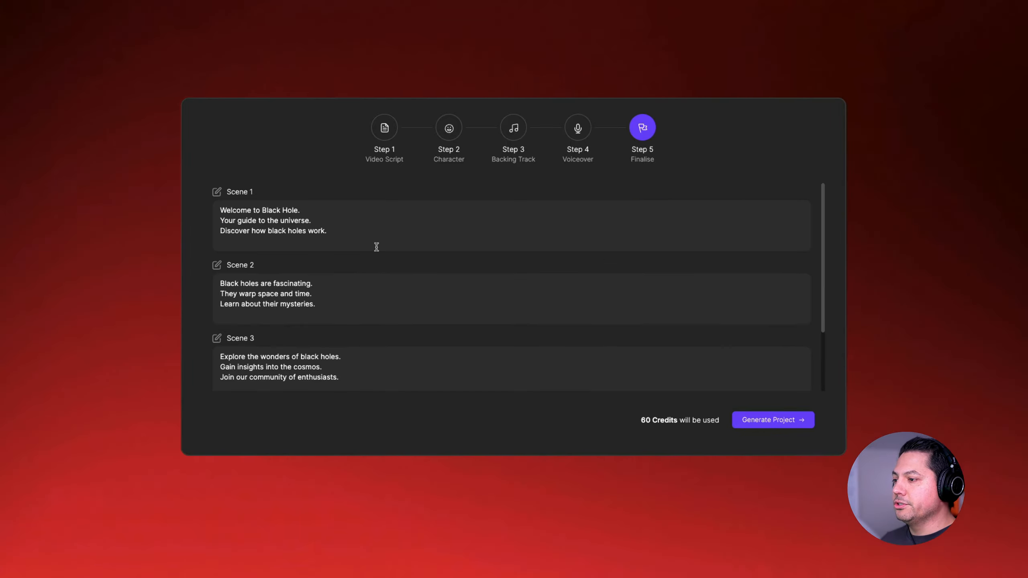
{"action": "scroll", "coordinate": [367, 263], "scroll_direction": "down", "scroll_amount": 3}
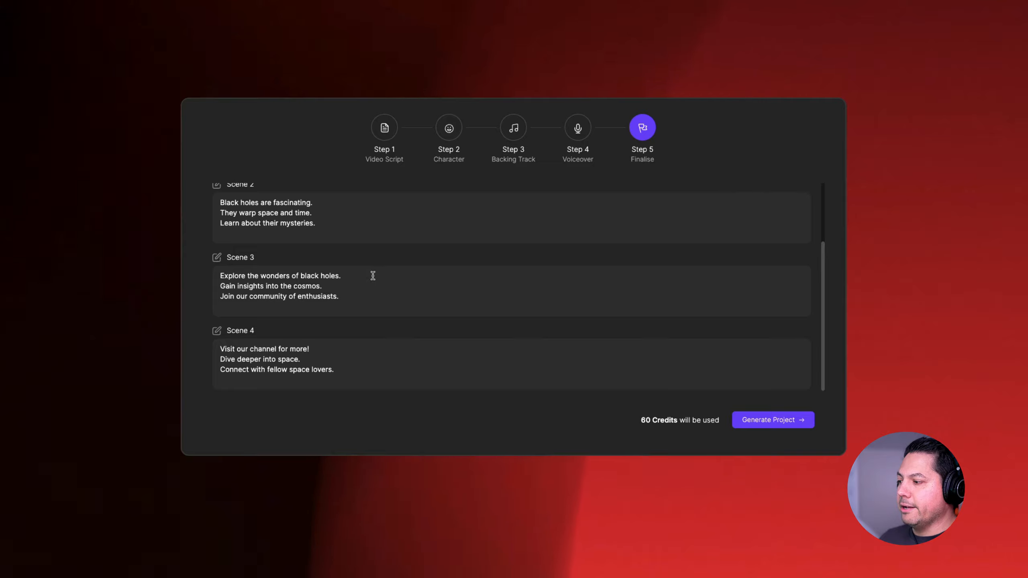
{"action": "scroll", "coordinate": [361, 302], "scroll_direction": "up", "scroll_amount": 3}
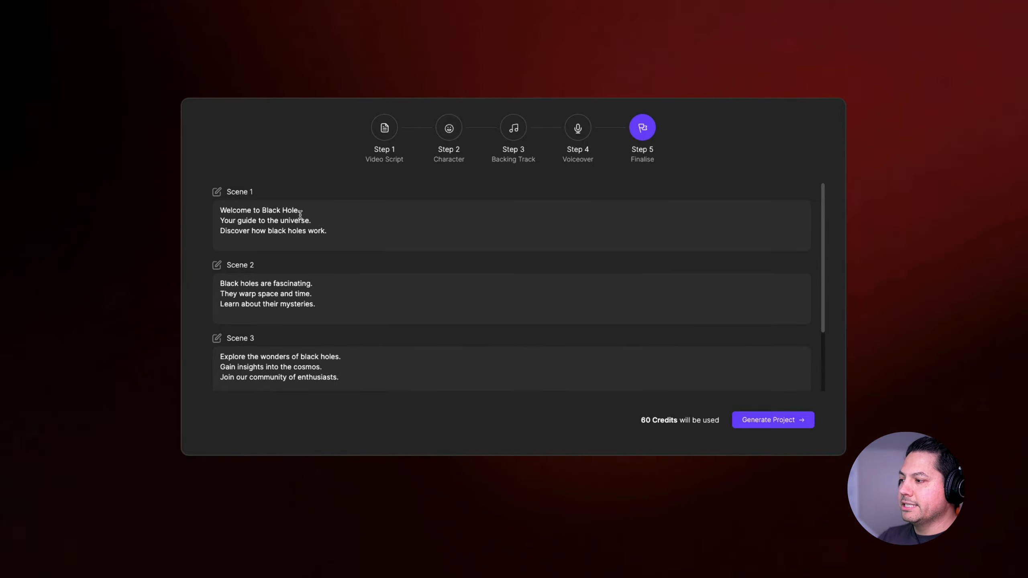
- Rewrite the opening line of the Scene 1 script as "Welcome to Will Talks"
{"action": "left_click", "coordinate": [336, 233]}
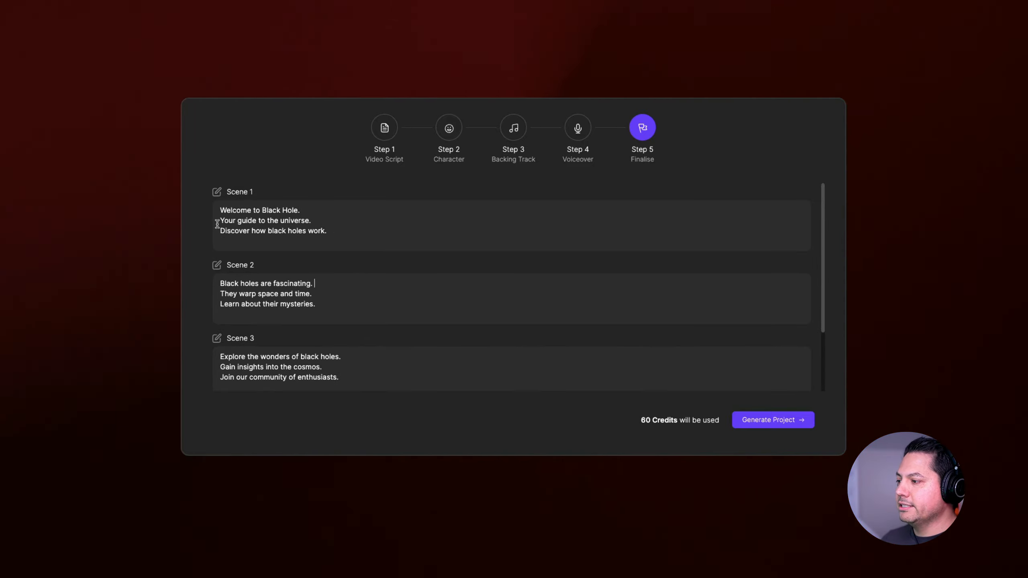
{"action": "left_click_drag", "start_coordinate": [307, 209], "coordinate": [262, 210]}
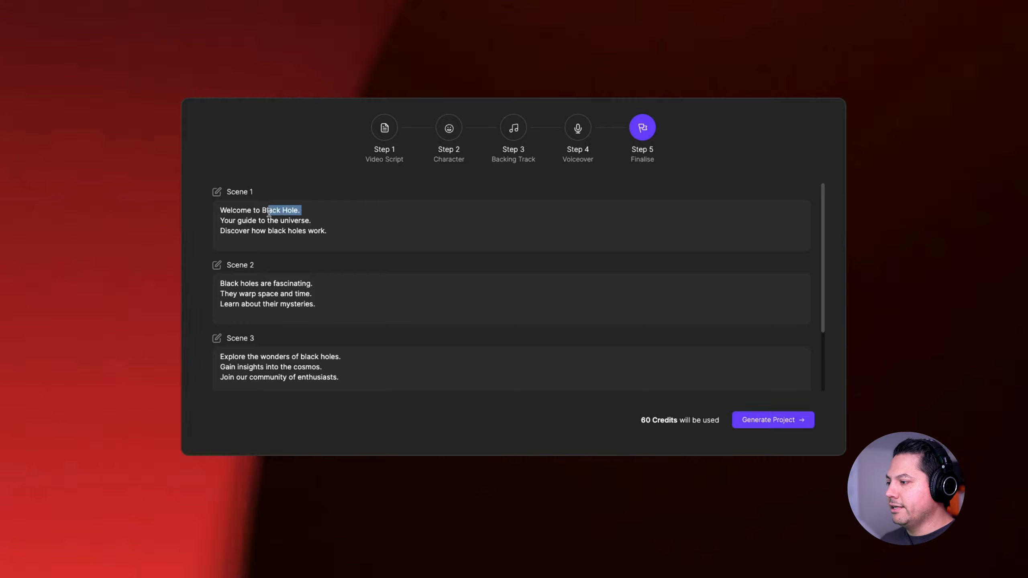
{"action": "type", "text": "Wi"}
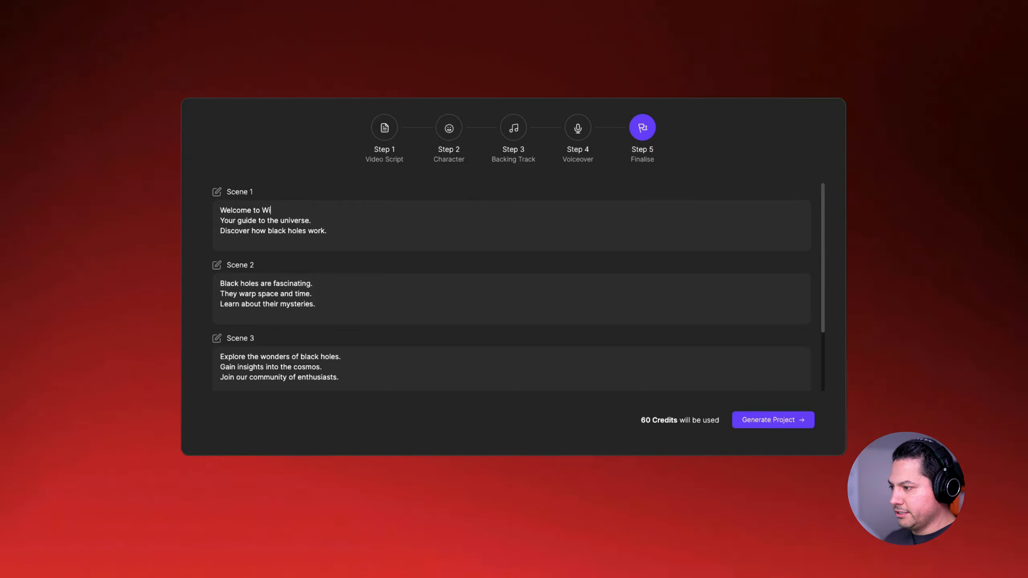
{"action": "type", "text": "ll Talks"}
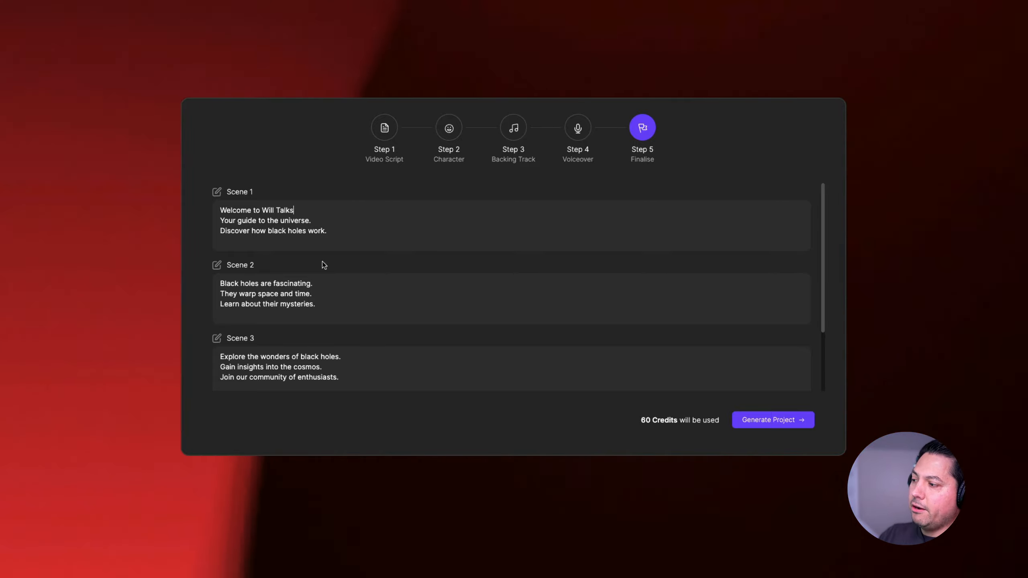
- Check the remaining scene texts, generate the black hole explainer project and play back the result
{"action": "scroll", "coordinate": [310, 294], "scroll_direction": "down", "scroll_amount": 1}
{"action": "scroll", "coordinate": [311, 294], "scroll_direction": "down", "scroll_amount": 3}
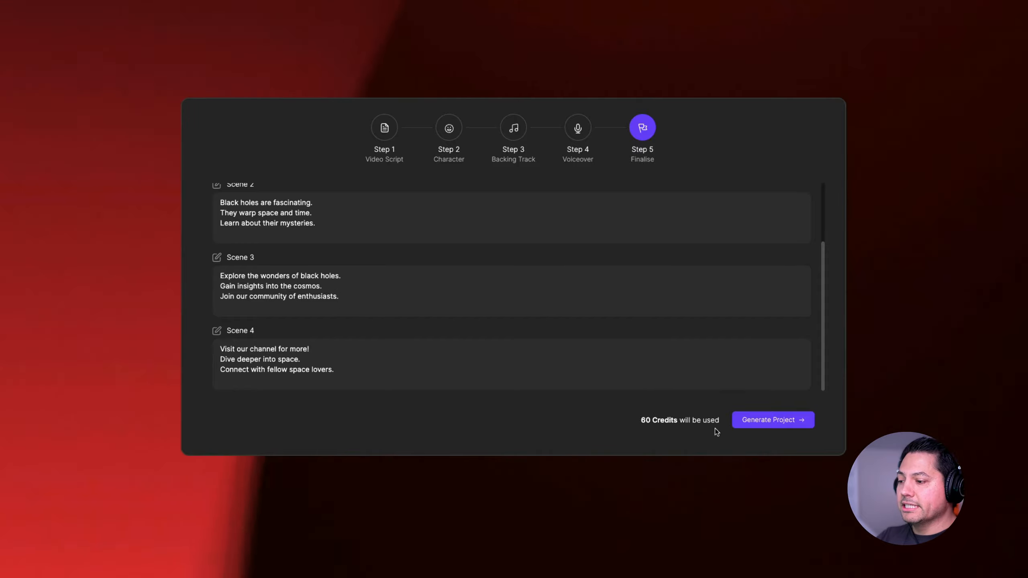
{"action": "left_click", "coordinate": [751, 421]}
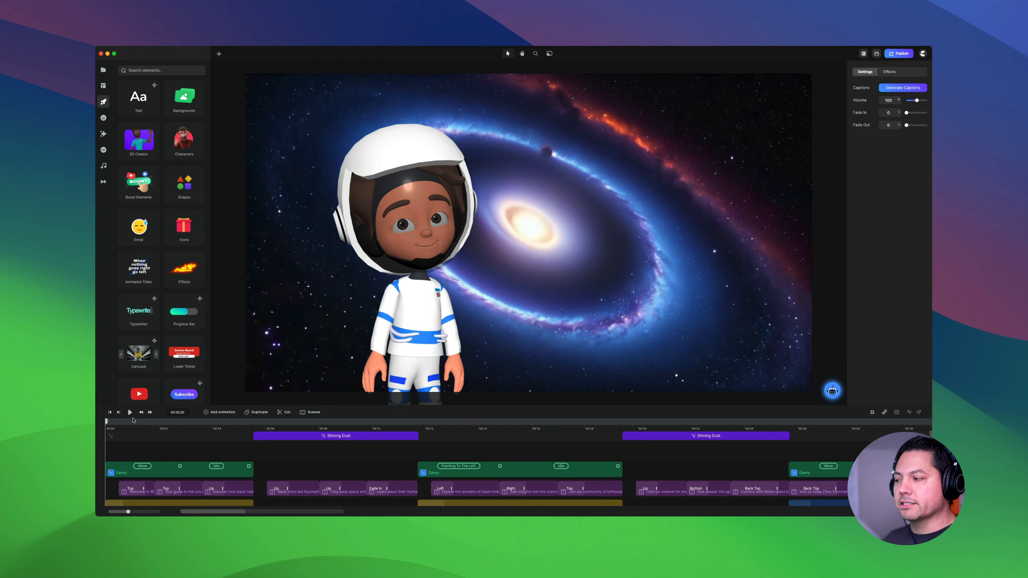
{"action": "key", "text": "space"}
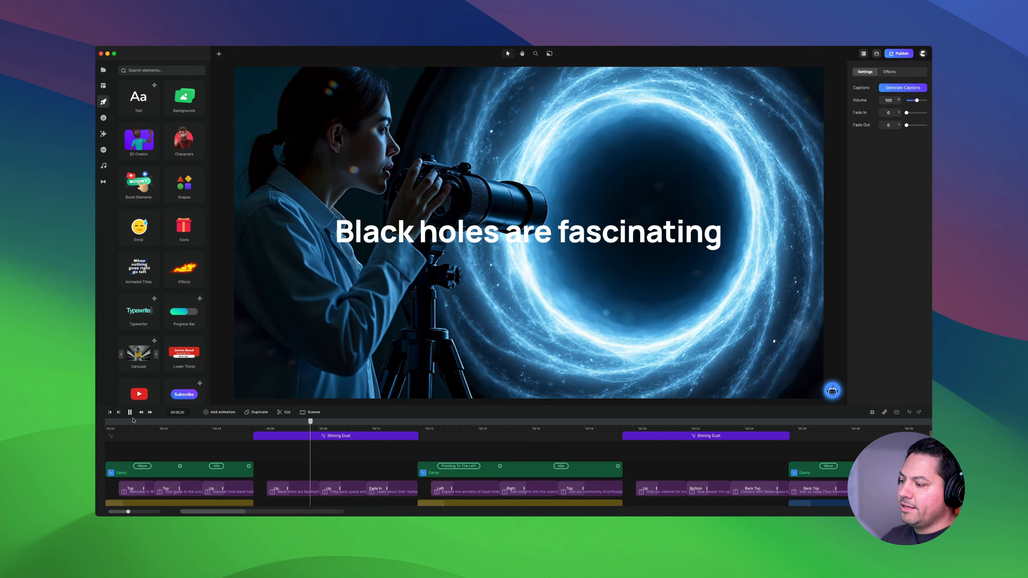
{"action": "key", "text": "space"}
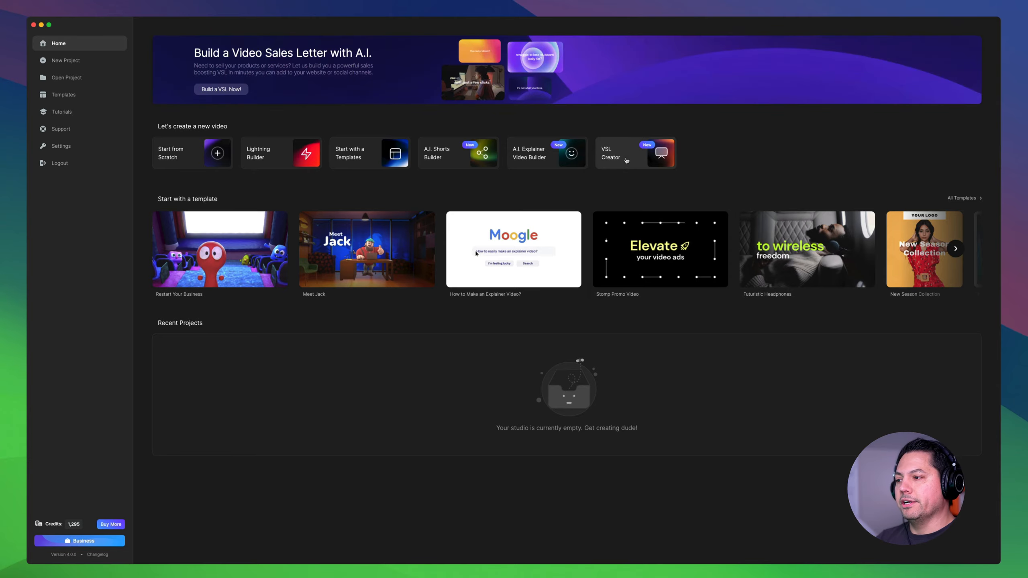
- Start a VSL Creator video and submit the answers to questions 1-7 about The Freelance Success Blueprint for script creation
{"action": "left_click", "coordinate": [626, 161]}
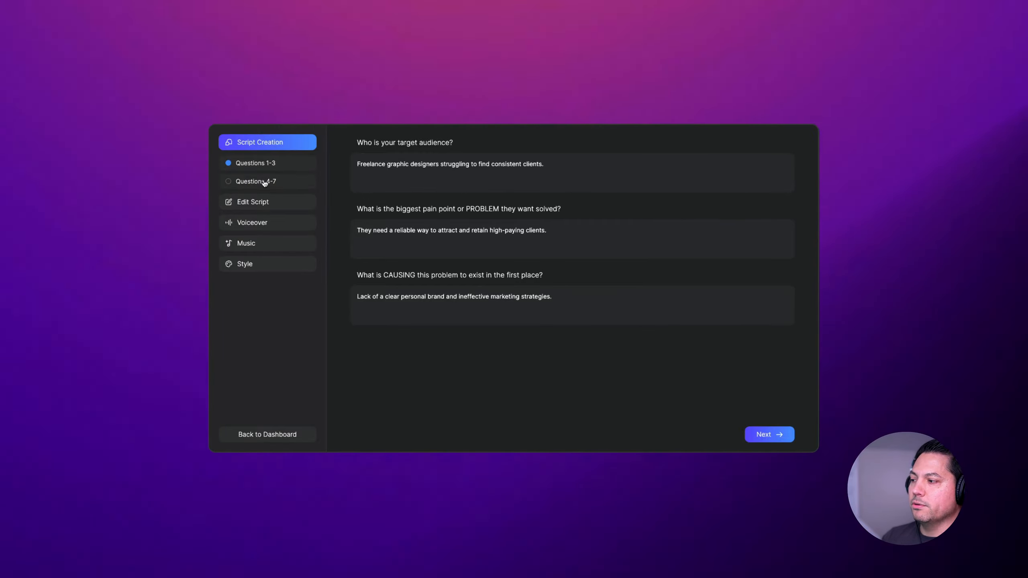
{"action": "left_click", "coordinate": [773, 432]}
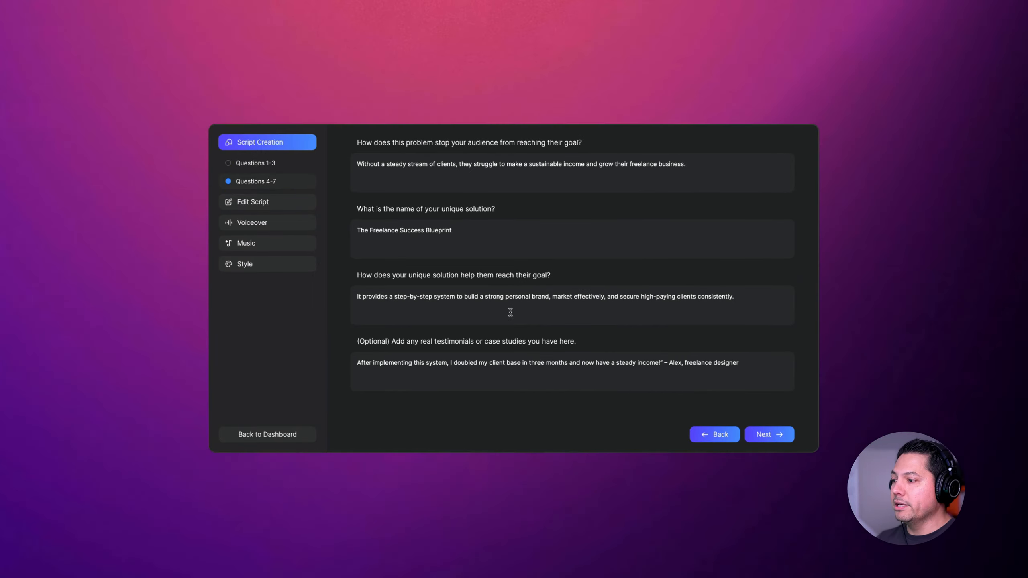
{"action": "left_click", "coordinate": [779, 438]}
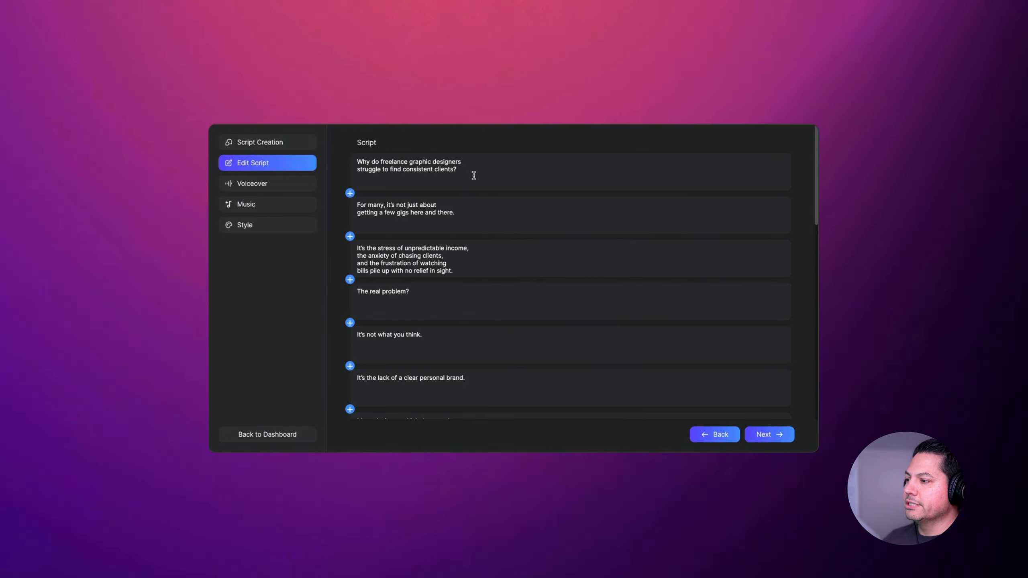
- Review the lines of the generated sales letter script and continue to the voiceover
{"action": "scroll", "coordinate": [475, 236], "scroll_direction": "down", "scroll_amount": 1}
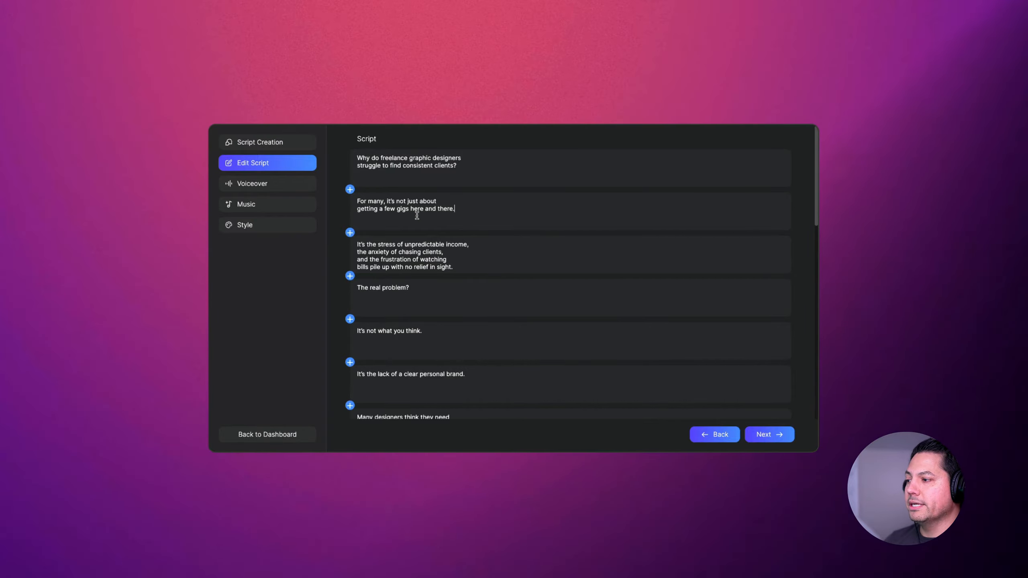
{"action": "scroll", "coordinate": [416, 215], "scroll_direction": "down", "scroll_amount": 4}
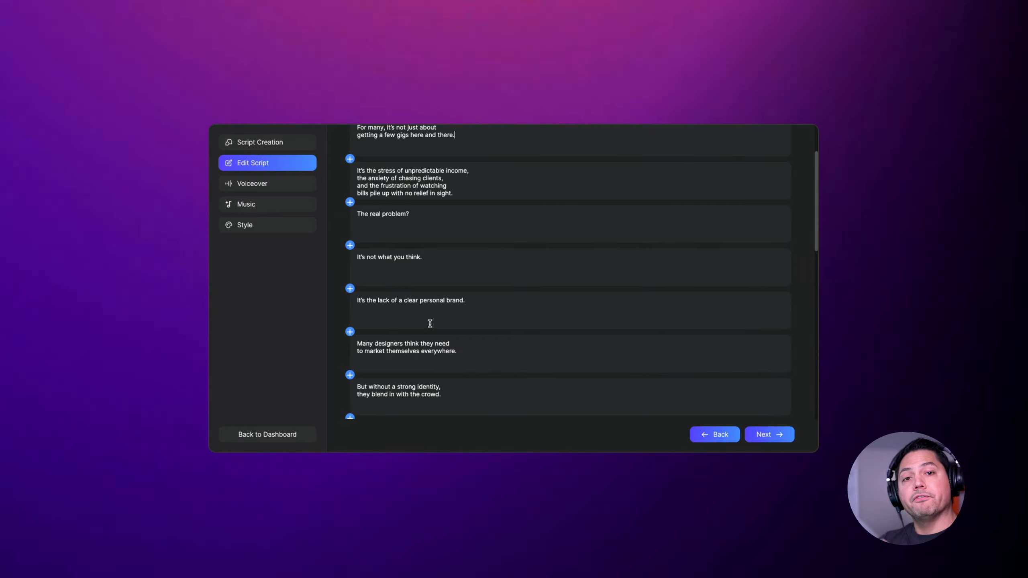
{"action": "scroll", "coordinate": [433, 332], "scroll_direction": "down", "scroll_amount": 15}
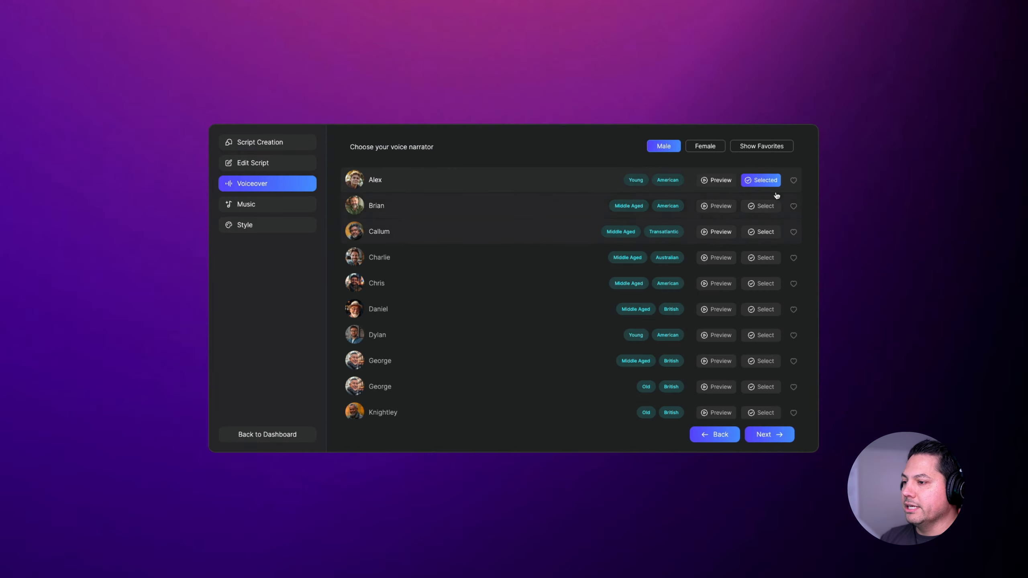
- Browse the female and male narrator voices and try the favourites filter
{"action": "left_click", "coordinate": [705, 147]}
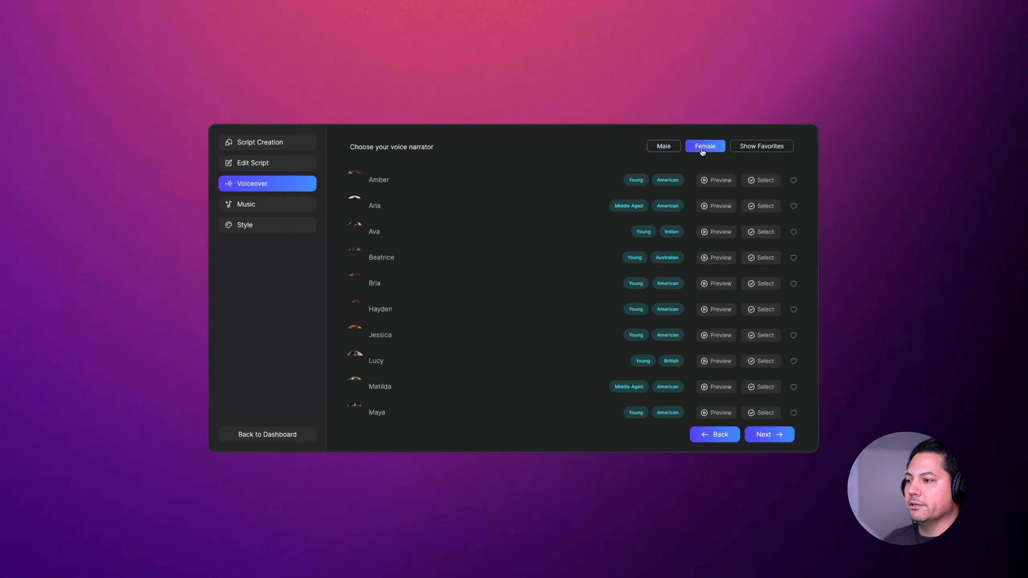
{"action": "left_click", "coordinate": [664, 147]}
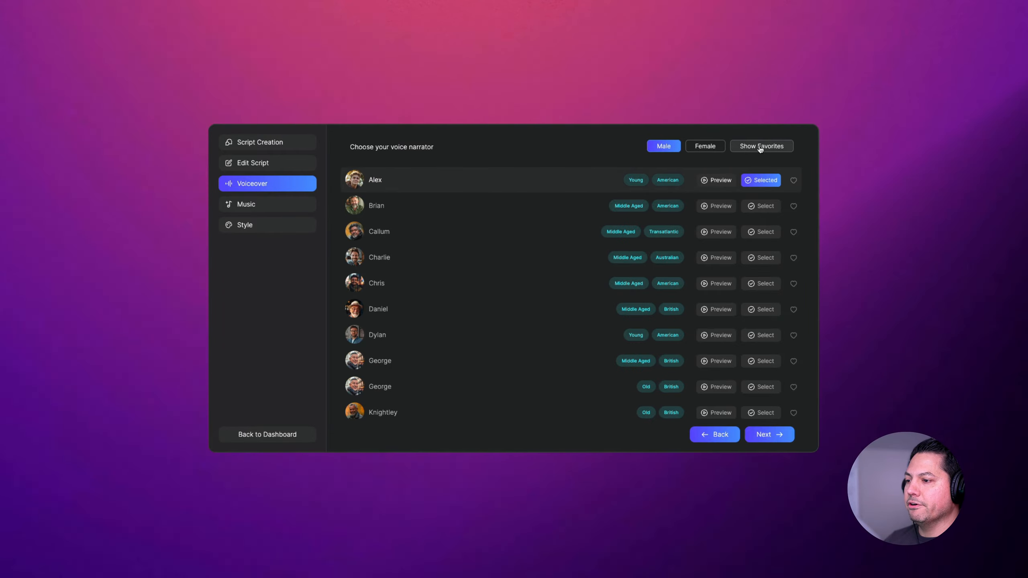
{"action": "left_click", "coordinate": [776, 148]}
{"action": "left_click", "coordinate": [733, 150]}
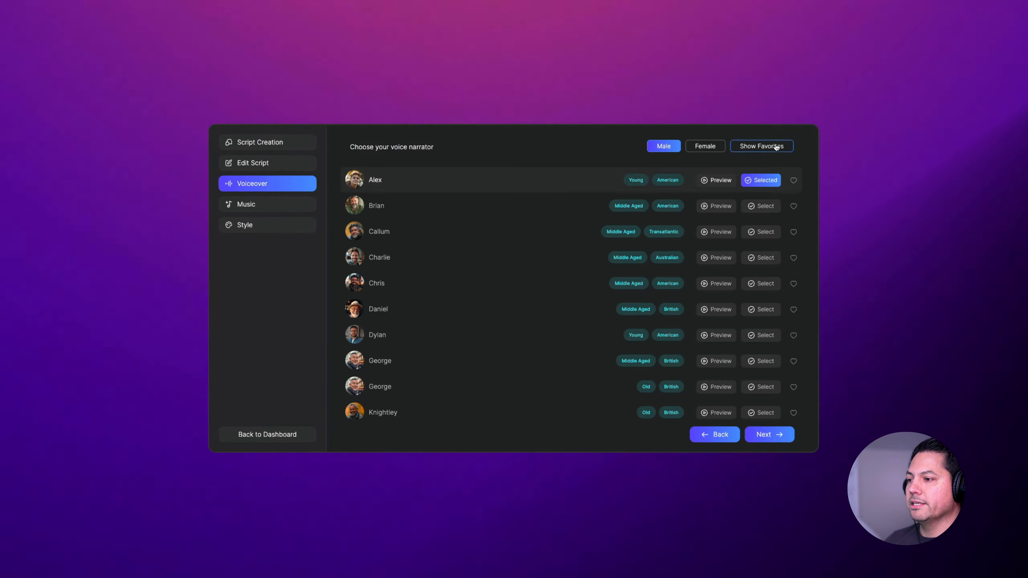
- Mark the male voices Brian and Callum and the female voice Jessica as favourites
{"action": "left_click", "coordinate": [793, 205]}
{"action": "left_click", "coordinate": [793, 232]}
{"action": "left_click", "coordinate": [710, 145]}
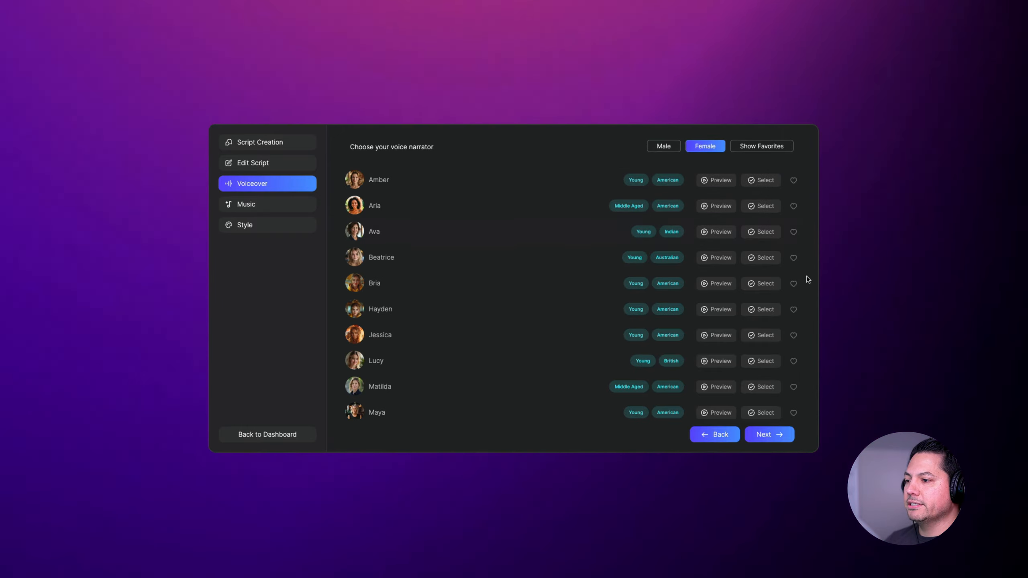
{"action": "left_click", "coordinate": [792, 335]}
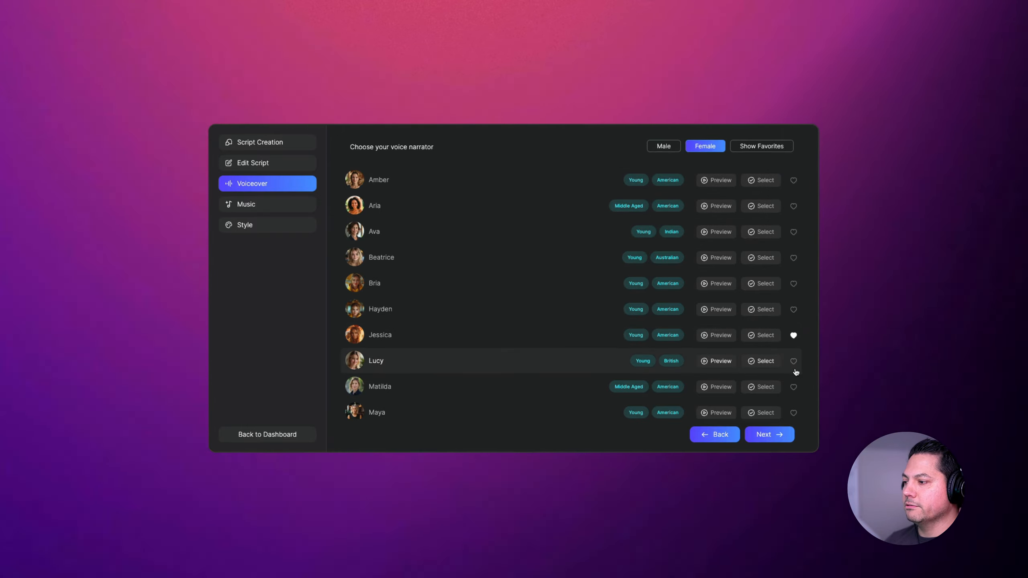
- View only the favourite female and male voices, and switch back to the full voice list
{"action": "left_click", "coordinate": [771, 149]}
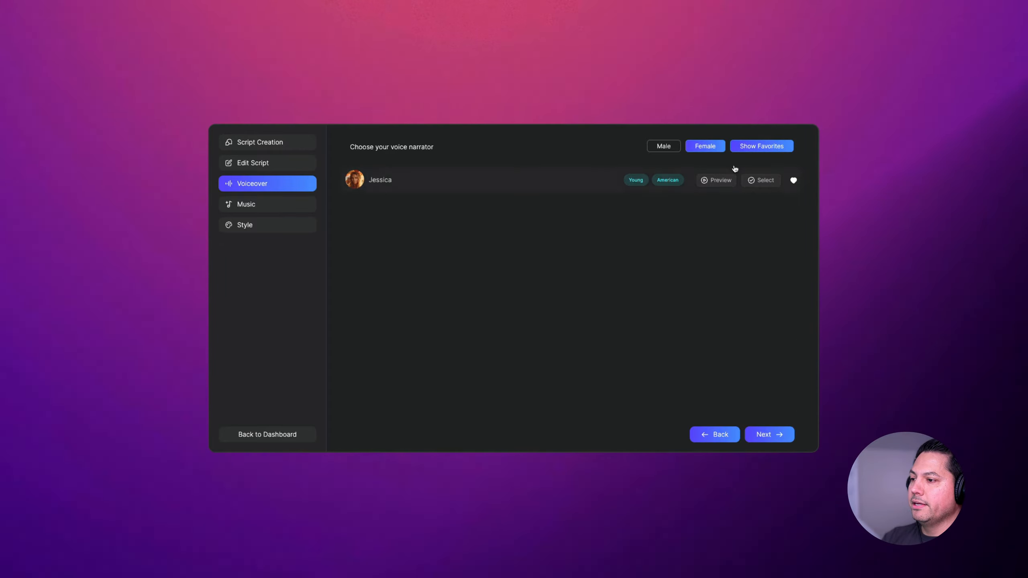
{"action": "left_click", "coordinate": [668, 146]}
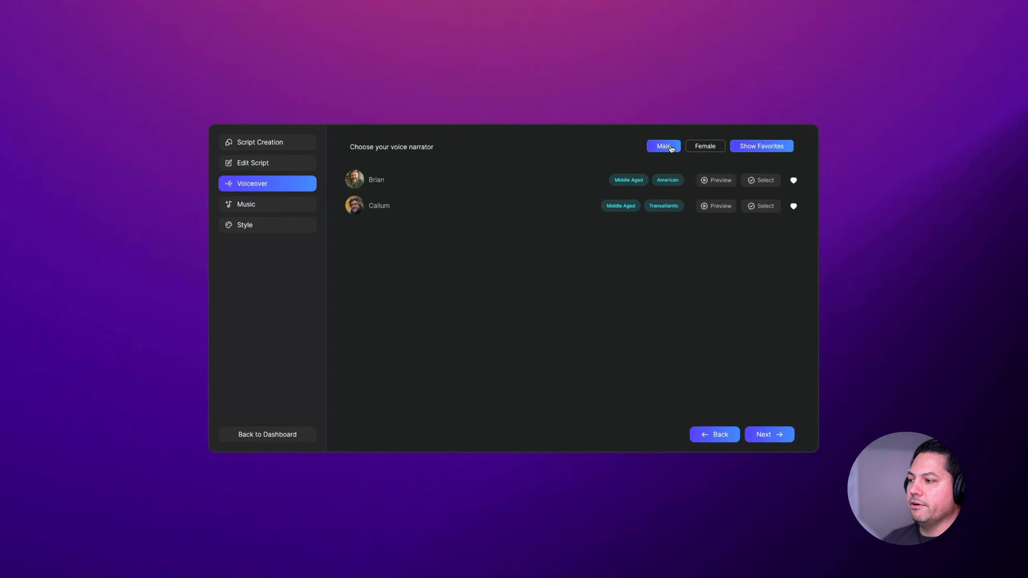
{"action": "left_click", "coordinate": [765, 147]}
- Select the female voice Hayden as narrator, mark it as a favourite and continue to the music
{"action": "left_click", "coordinate": [705, 150]}
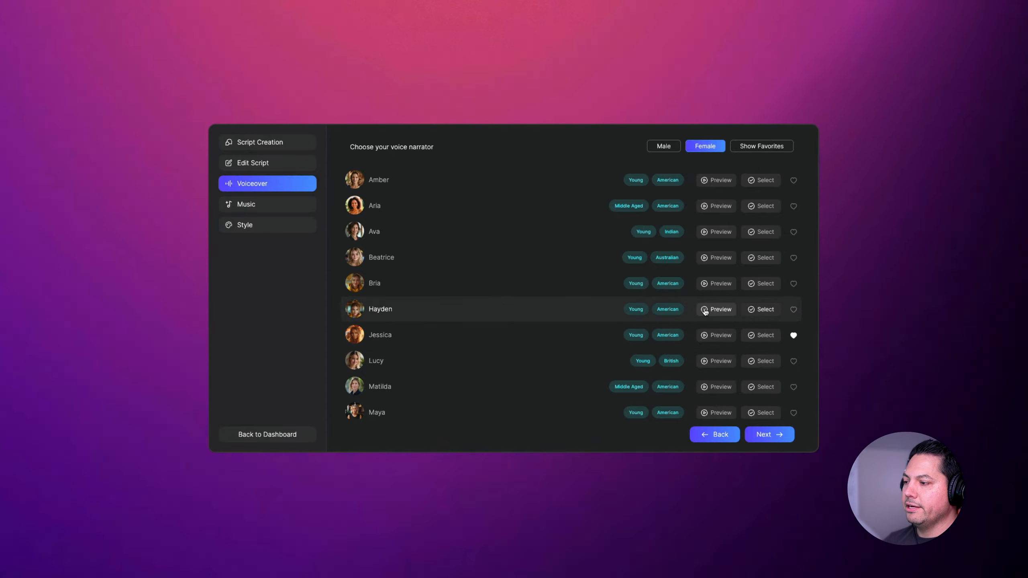
{"action": "left_click", "coordinate": [761, 309]}
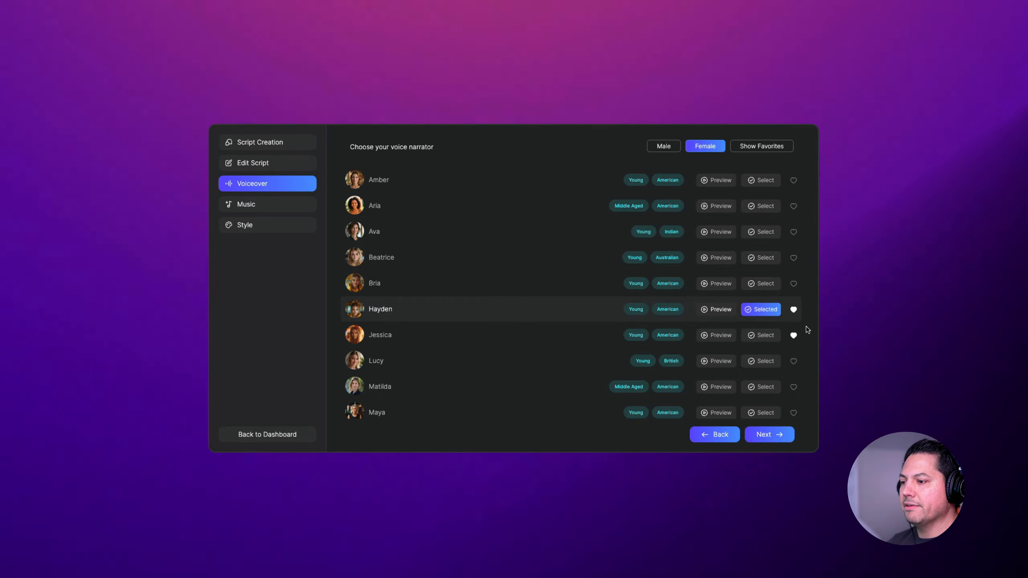
{"action": "left_click", "coordinate": [769, 435]}
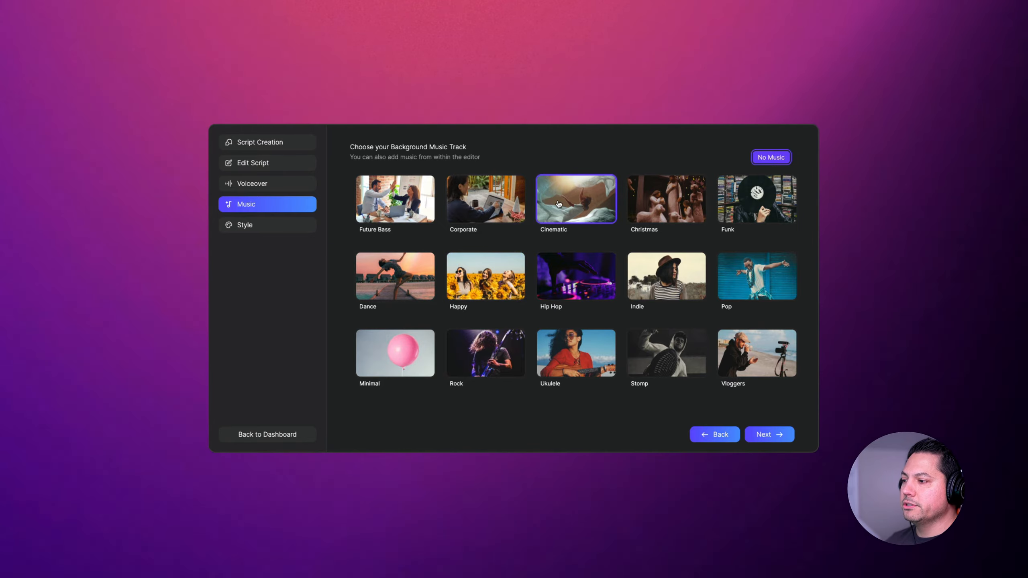
- Choose the Corporate background music and the Motion Gradients preset style, and generate the sales letter project
{"action": "left_click", "coordinate": [485, 199]}
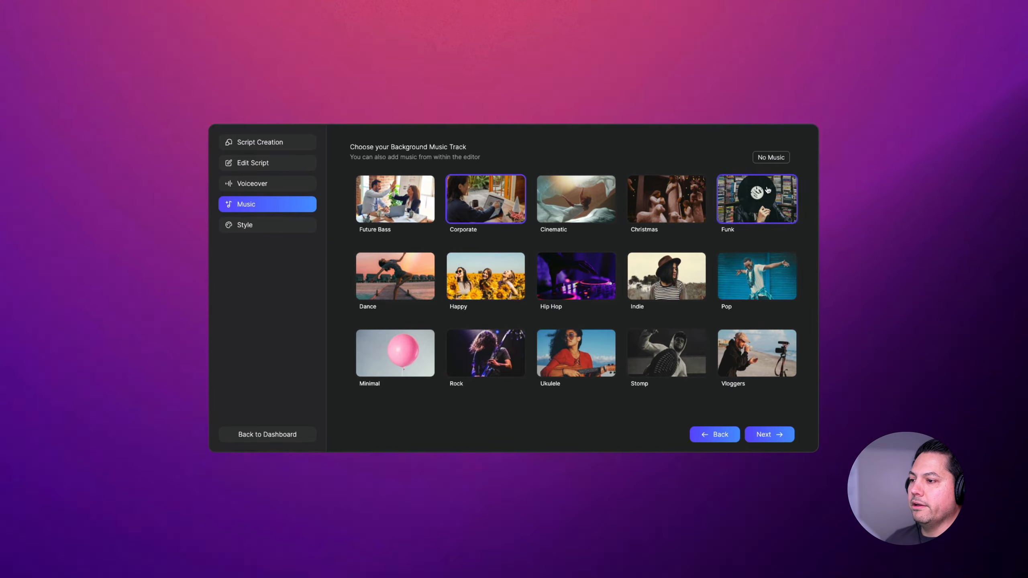
{"action": "left_click", "coordinate": [768, 434]}
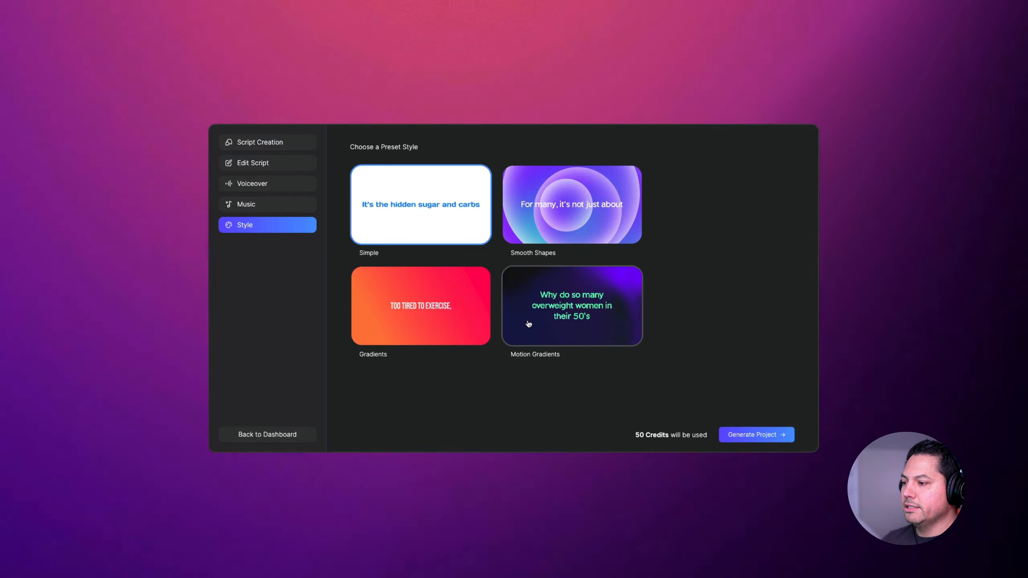
{"action": "left_click", "coordinate": [572, 318]}
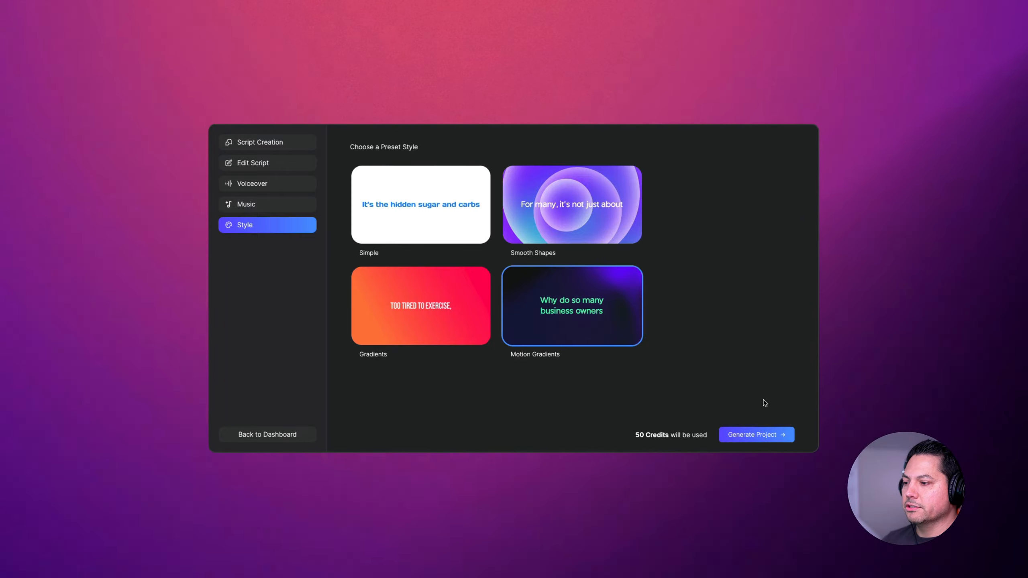
{"action": "left_click", "coordinate": [763, 440]}
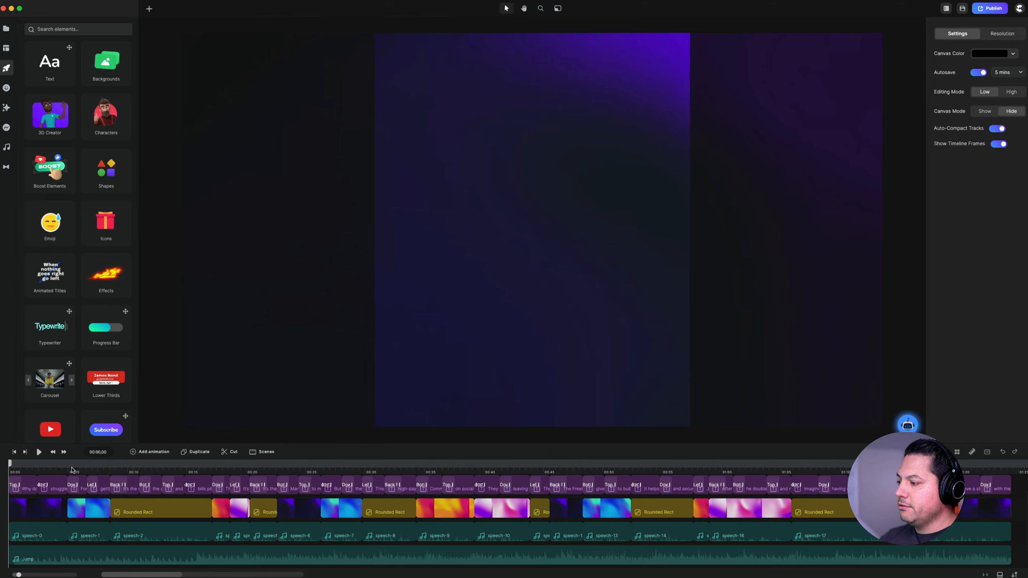
- Play the generated sales letter video from its beginning and stop after about 12 seconds
{"action": "left_click_drag", "start_coordinate": [71, 470], "coordinate": [10, 471]}
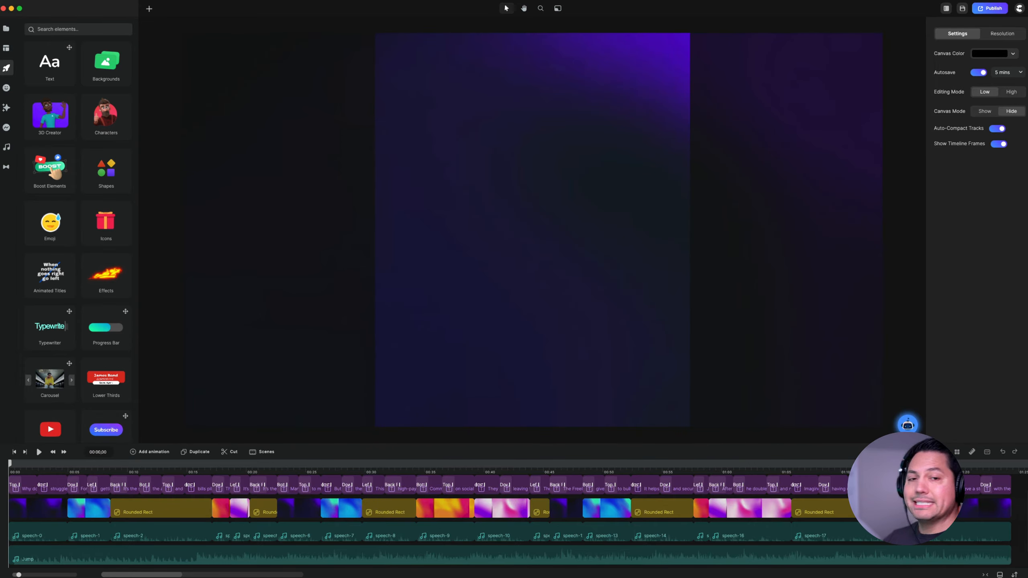
{"action": "key", "text": "space"}
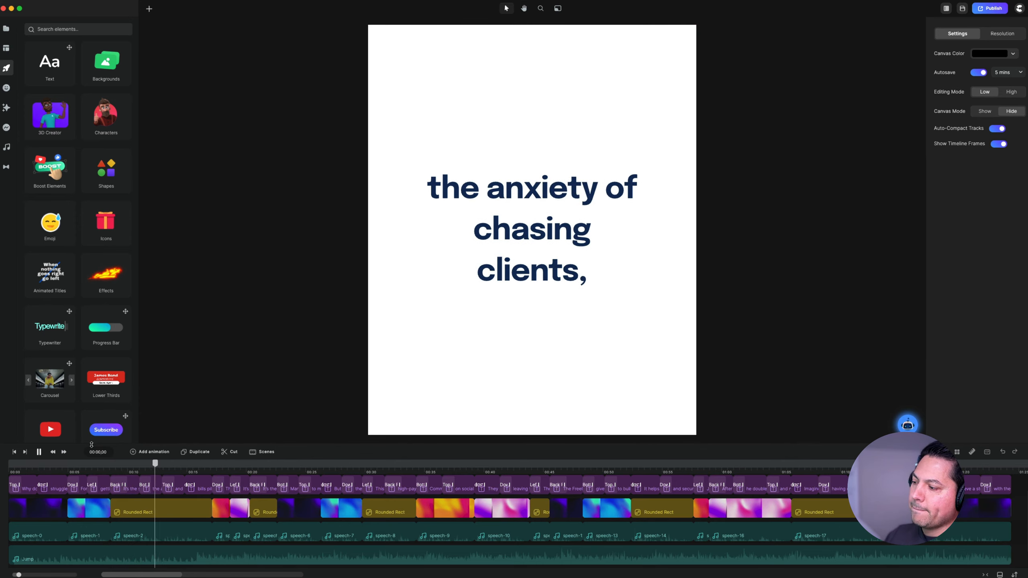
{"action": "left_click", "coordinate": [158, 471]}
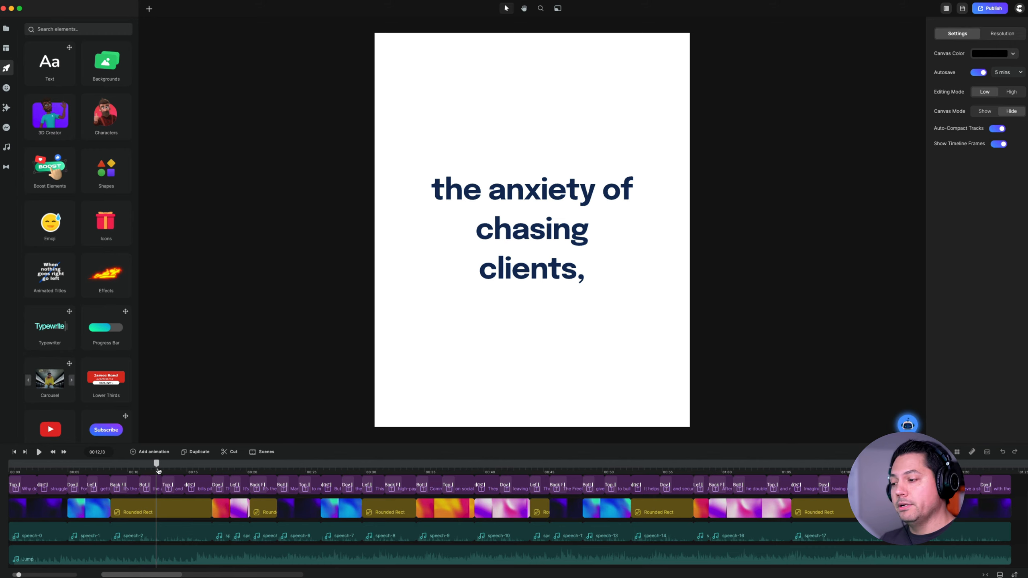
- Scrub through the sales letter timeline and inspect the audio settings of the background music track and the speech-8 clip
{"action": "left_click_drag", "start_coordinate": [158, 466], "coordinate": [539, 465]}
{"action": "scroll", "coordinate": [192, 518], "scroll_direction": "down", "scroll_amount": 1}
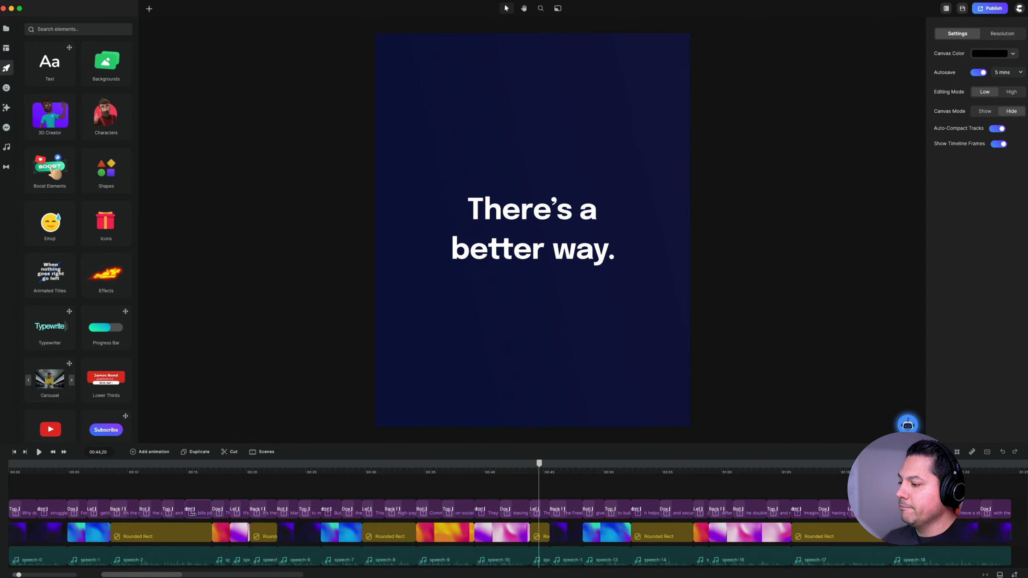
{"action": "left_click", "coordinate": [193, 539]}
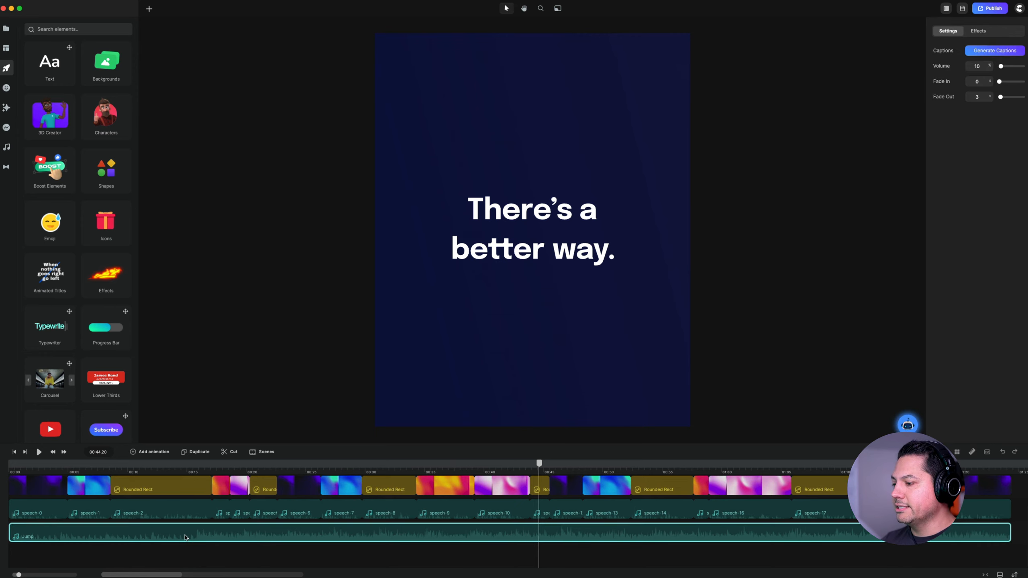
{"action": "left_click", "coordinate": [397, 513]}
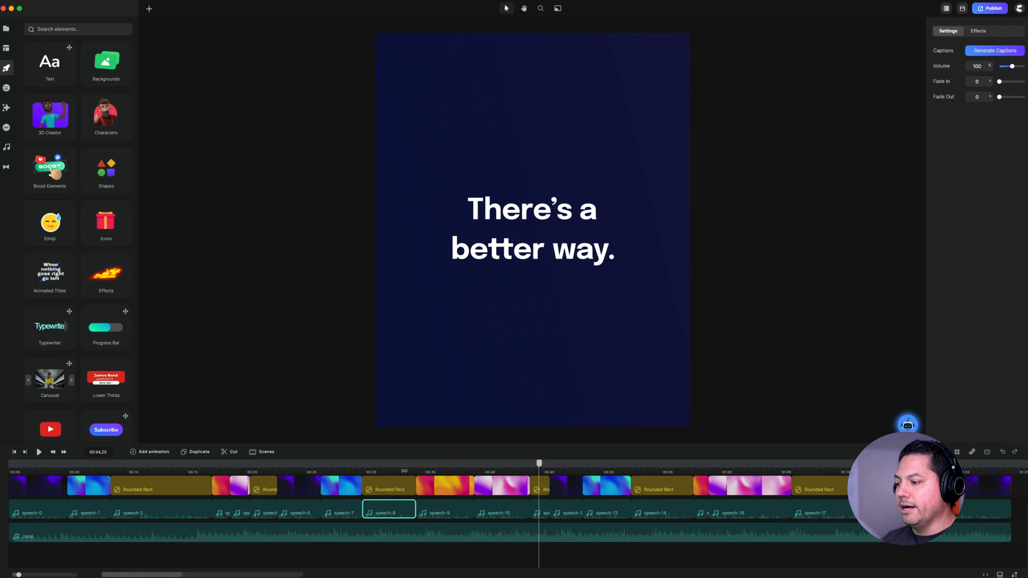
{"action": "mouse_move", "coordinate": [404, 468]}
{"action": "left_mouse_down"}
{"action": "mouse_move", "coordinate": [428, 464]}
{"action": "mouse_move", "coordinate": [406, 463]}
{"action": "left_mouse_up"}
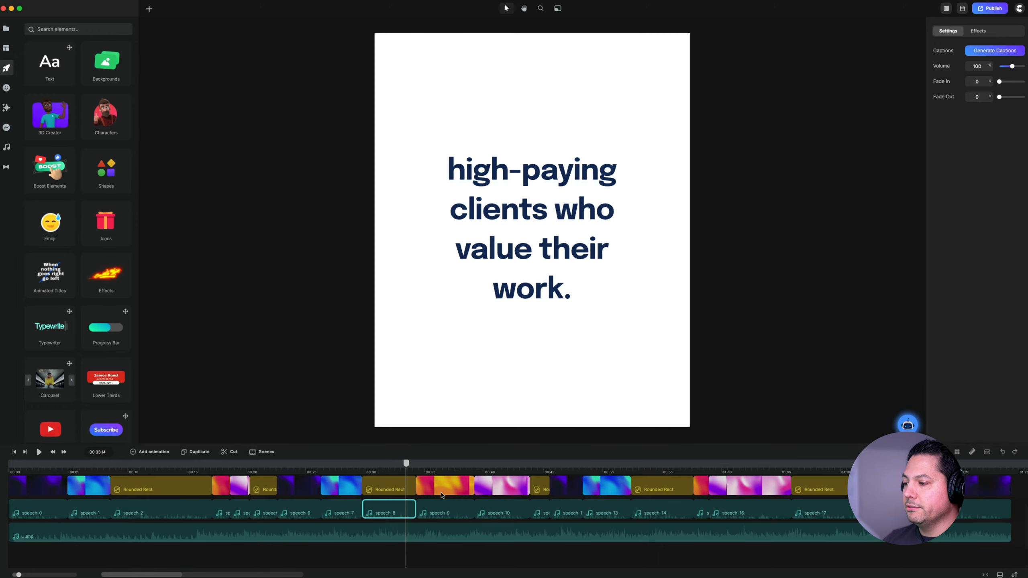
- Scrub further through the sales letter timeline, select a later rounded rectangle clip and look over the text tracks
{"action": "left_click", "coordinate": [459, 471]}
{"action": "left_click", "coordinate": [518, 473]}
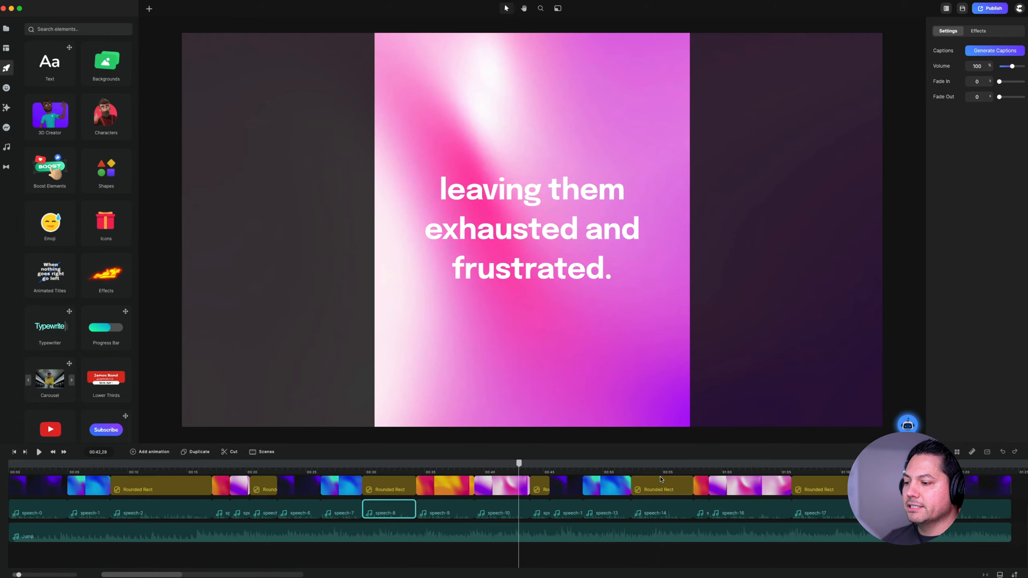
{"action": "left_click", "coordinate": [635, 491]}
{"action": "scroll", "coordinate": [567, 501], "scroll_direction": "up", "scroll_amount": 1}
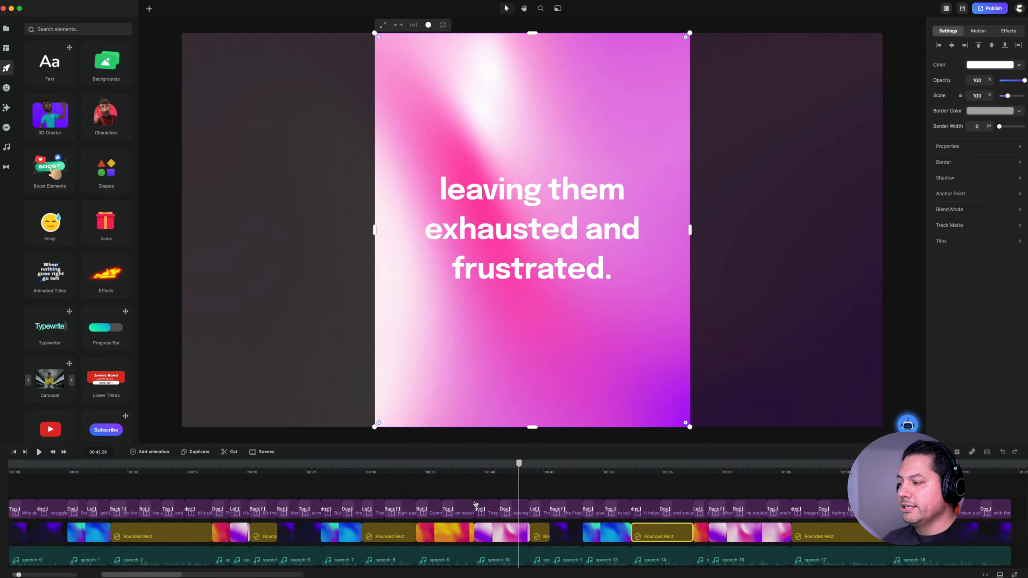
{"action": "scroll", "coordinate": [475, 504], "scroll_direction": "down", "scroll_amount": 1}
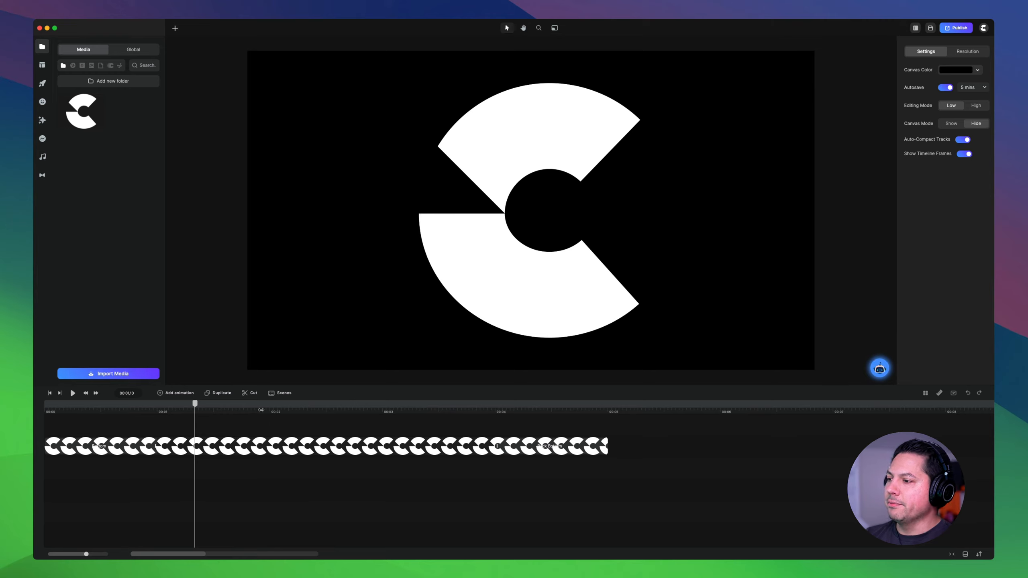
- Check which elements can be added to the canvas, then move the C logo slightly and resize it to 44% scale
{"action": "left_click", "coordinate": [175, 29]}
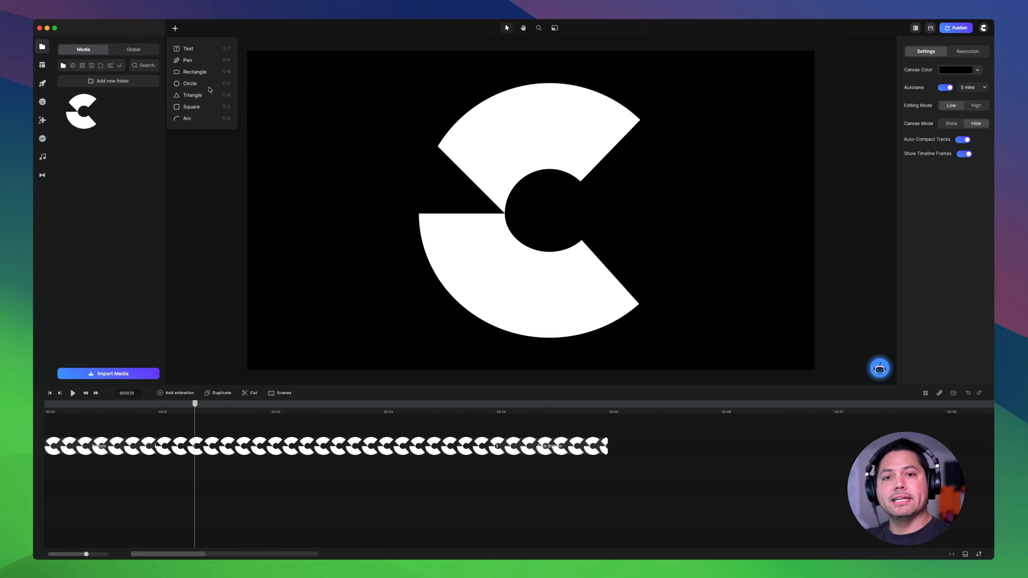
{"action": "left_click", "coordinate": [175, 28]}
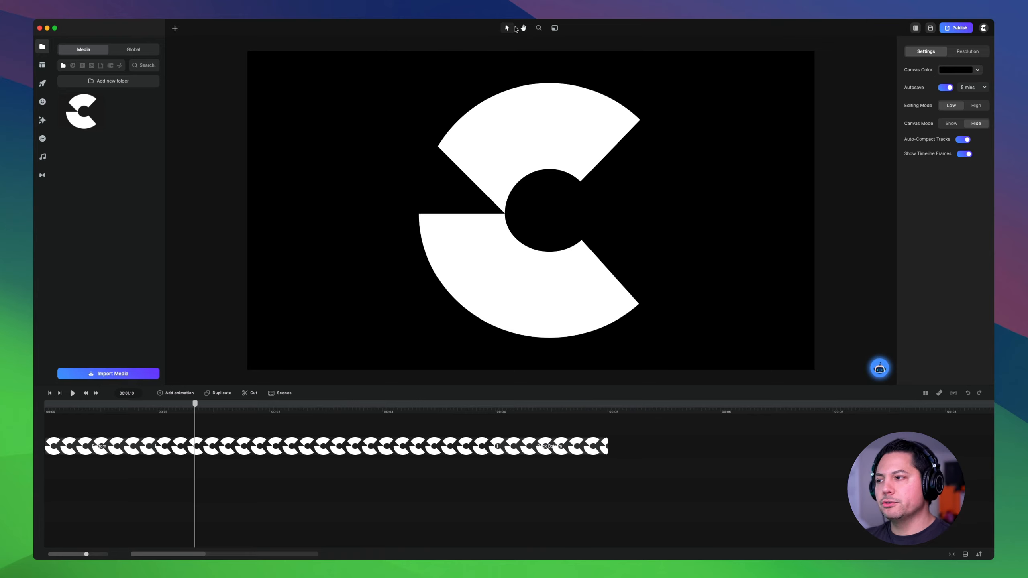
{"action": "left_click", "coordinate": [483, 180]}
{"action": "mouse_move", "coordinate": [523, 156]}
{"action": "left_mouse_down"}
{"action": "mouse_move", "coordinate": [586, 167]}
{"action": "mouse_move", "coordinate": [506, 152]}
{"action": "mouse_move", "coordinate": [518, 154]}
{"action": "left_mouse_up"}
{"action": "left_click_drag", "start_coordinate": [634, 85], "coordinate": [660, 102]}
{"action": "left_click_drag", "start_coordinate": [501, 152], "coordinate": [519, 150]}
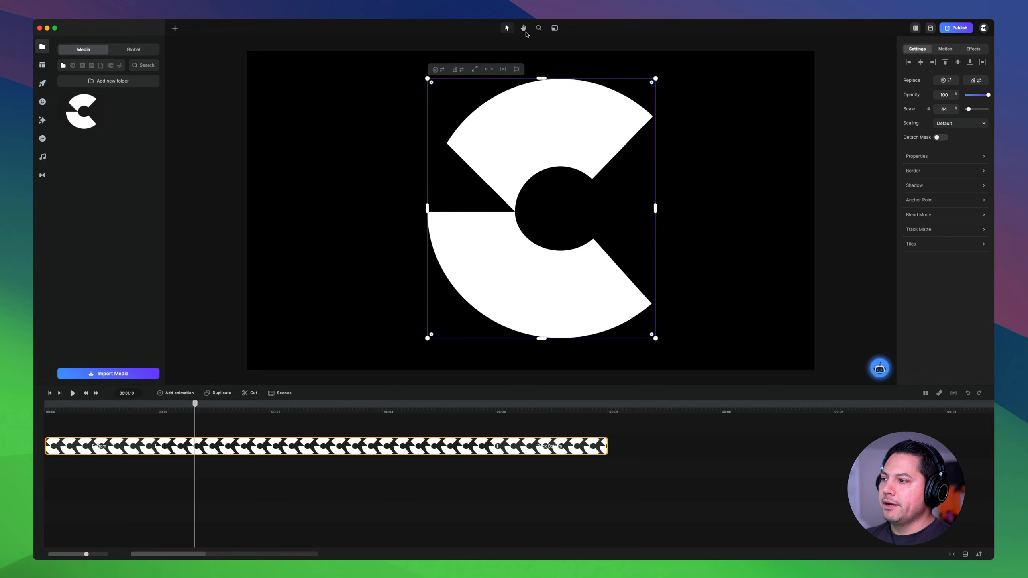
- Pan the canvas with the Hand tool, try the 50 and 100 percent zoom levels and fit the canvas to the view
{"action": "left_click", "coordinate": [523, 28]}
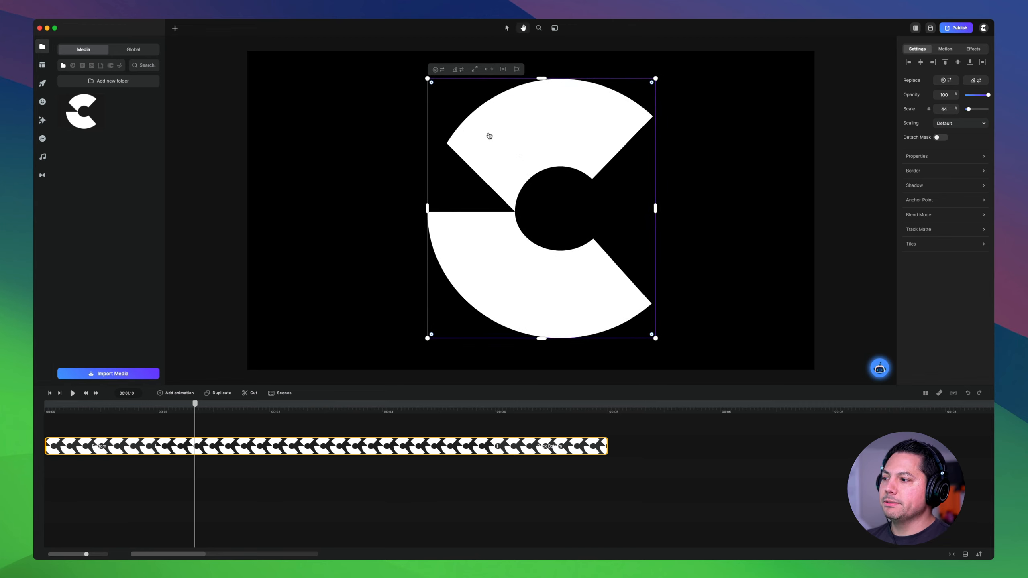
{"action": "left_click_drag", "start_coordinate": [489, 135], "coordinate": [535, 167]}
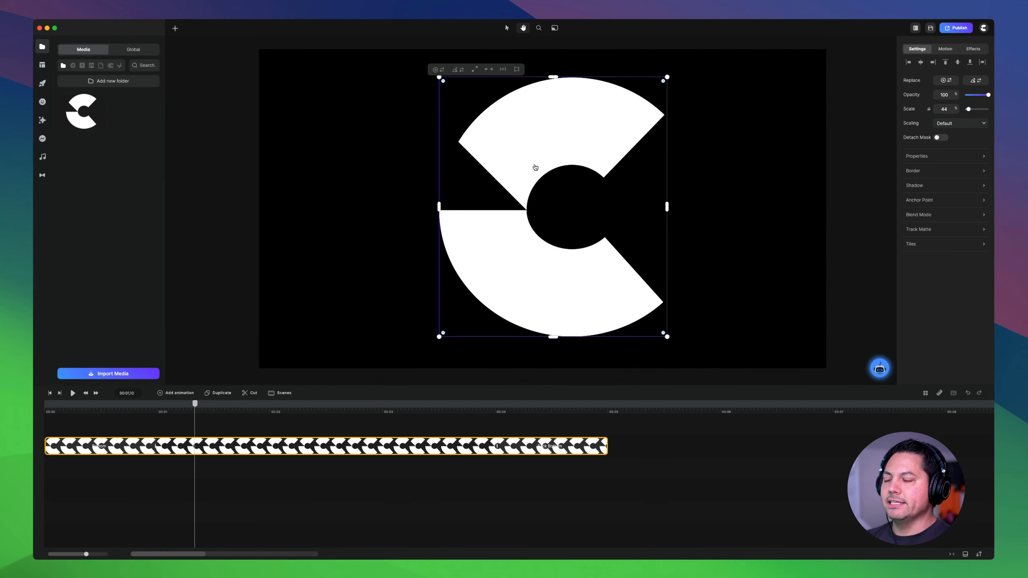
{"action": "left_click_drag", "start_coordinate": [697, 162], "coordinate": [693, 167]}
{"action": "left_click", "coordinate": [541, 28]}
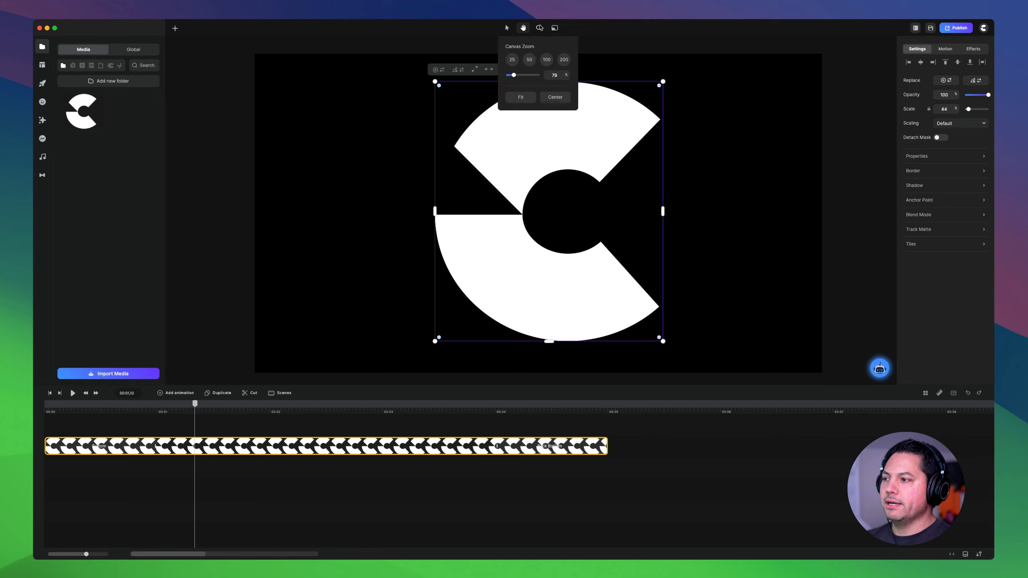
{"action": "mouse_move", "coordinate": [513, 76]}
{"action": "left_mouse_down"}
{"action": "mouse_move", "coordinate": [523, 74]}
{"action": "mouse_move", "coordinate": [514, 75]}
{"action": "left_mouse_up"}
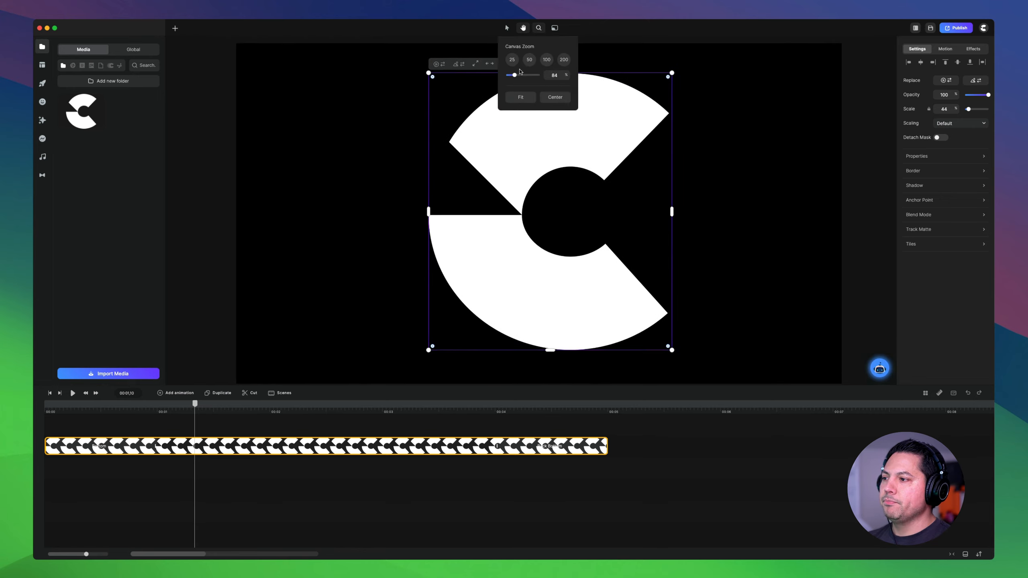
{"action": "left_click", "coordinate": [529, 60]}
{"action": "left_click", "coordinate": [547, 59]}
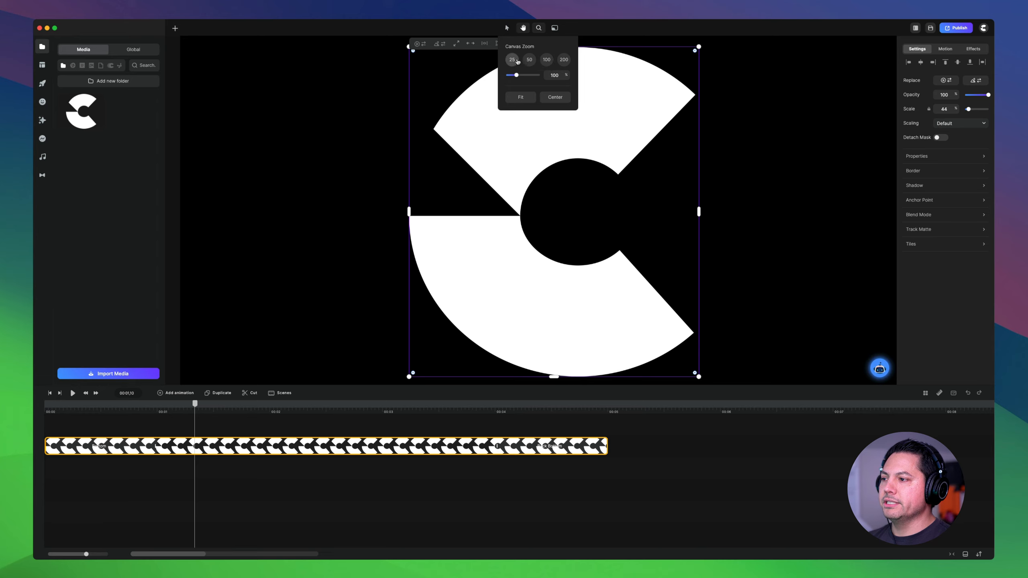
{"action": "left_click", "coordinate": [520, 97]}
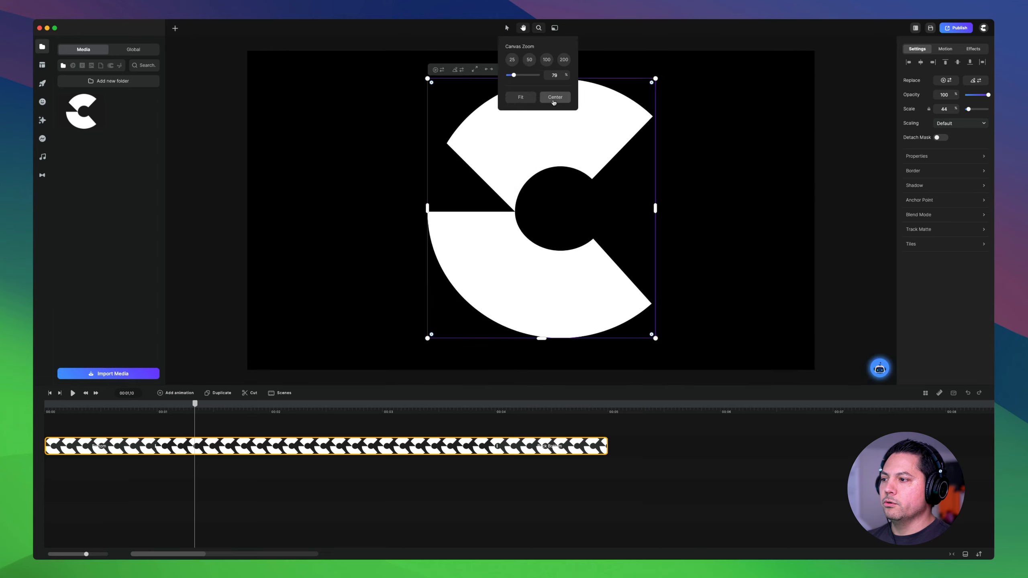
- Try the 9:16 and 1:1 canvas formats and set the logo project's canvas to 4:5
{"action": "left_click", "coordinate": [554, 28]}
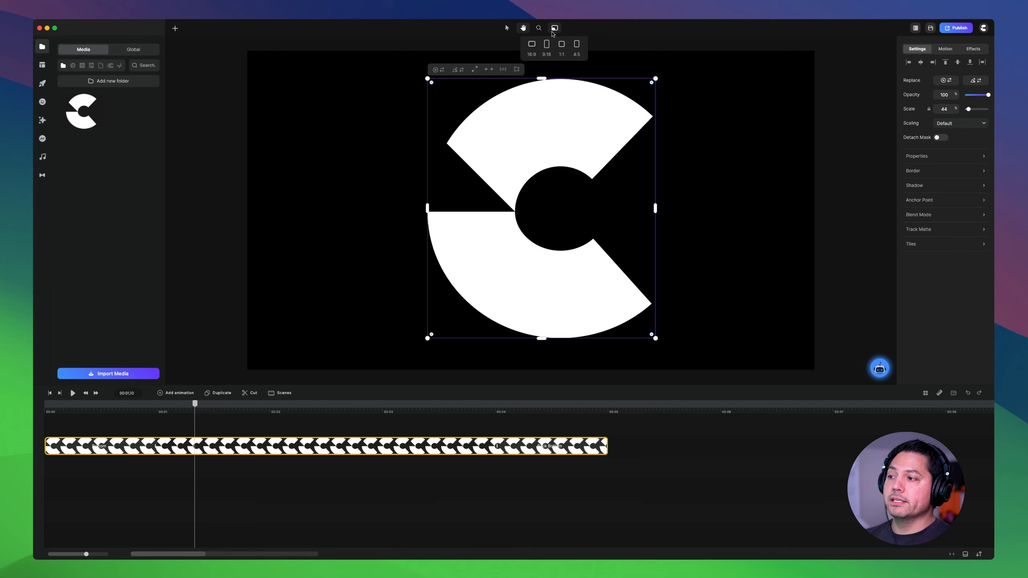
{"action": "left_click", "coordinate": [543, 49]}
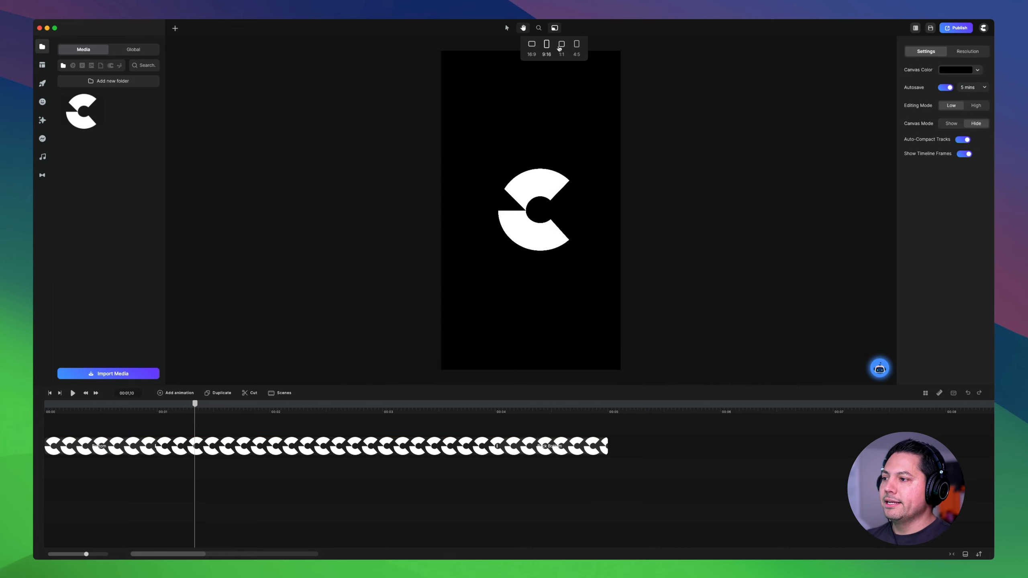
{"action": "left_click", "coordinate": [560, 48]}
{"action": "left_click", "coordinate": [576, 49]}
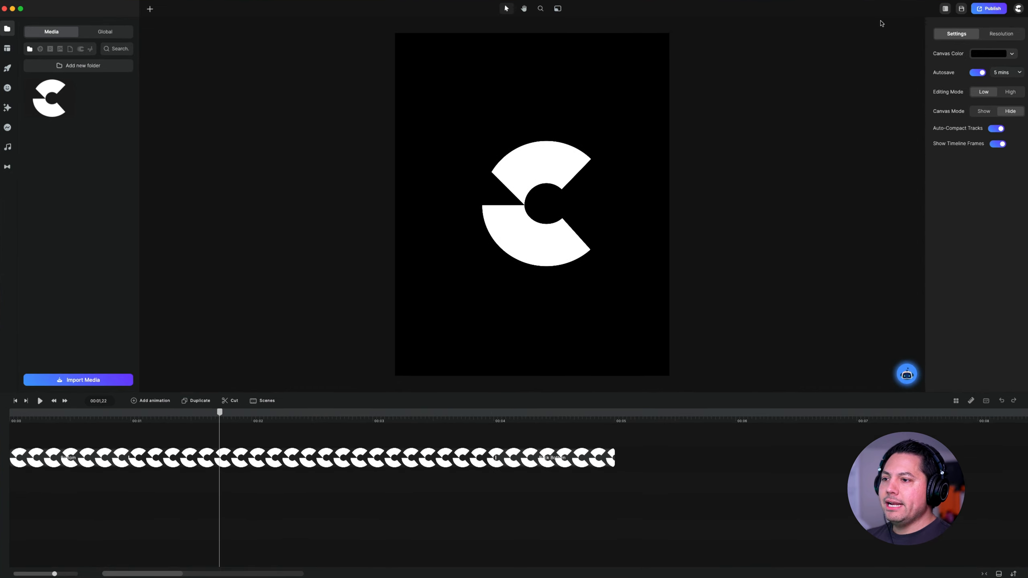
- Try the Minimal and Left Bar interface layouts and return to Left & Right Panels
{"action": "left_click", "coordinate": [945, 9]}
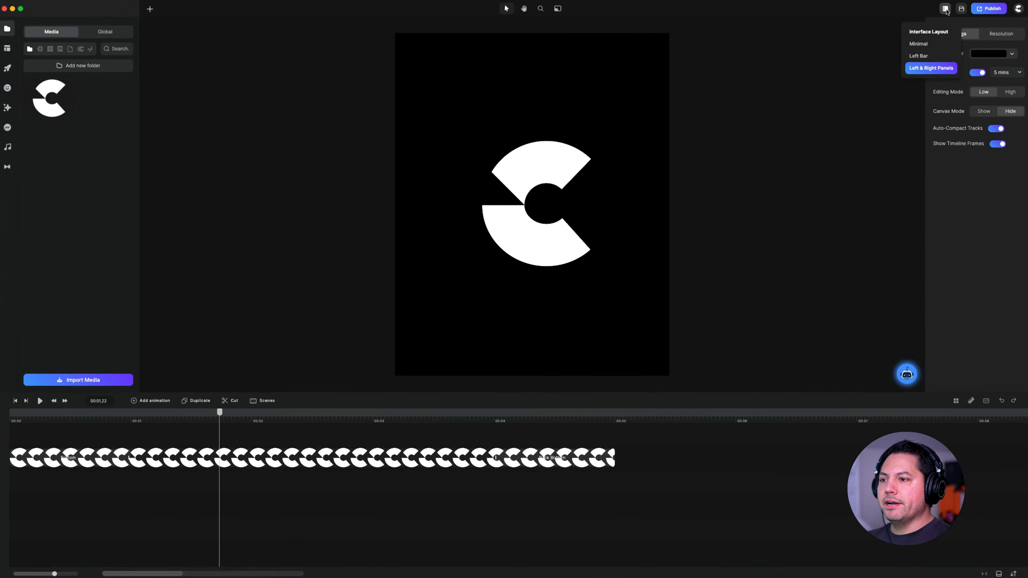
{"action": "left_click", "coordinate": [921, 45]}
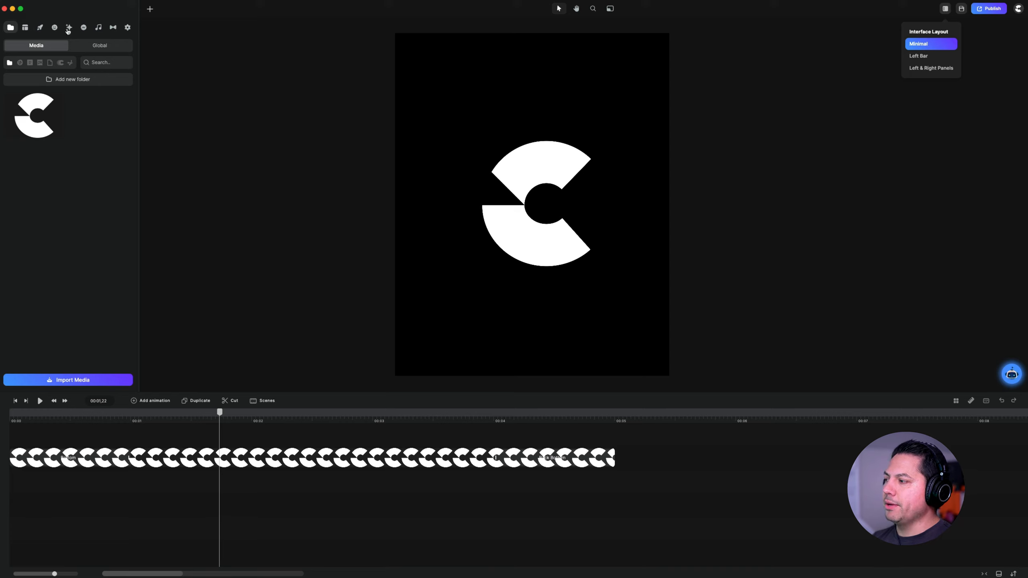
{"action": "left_click", "coordinate": [923, 57]}
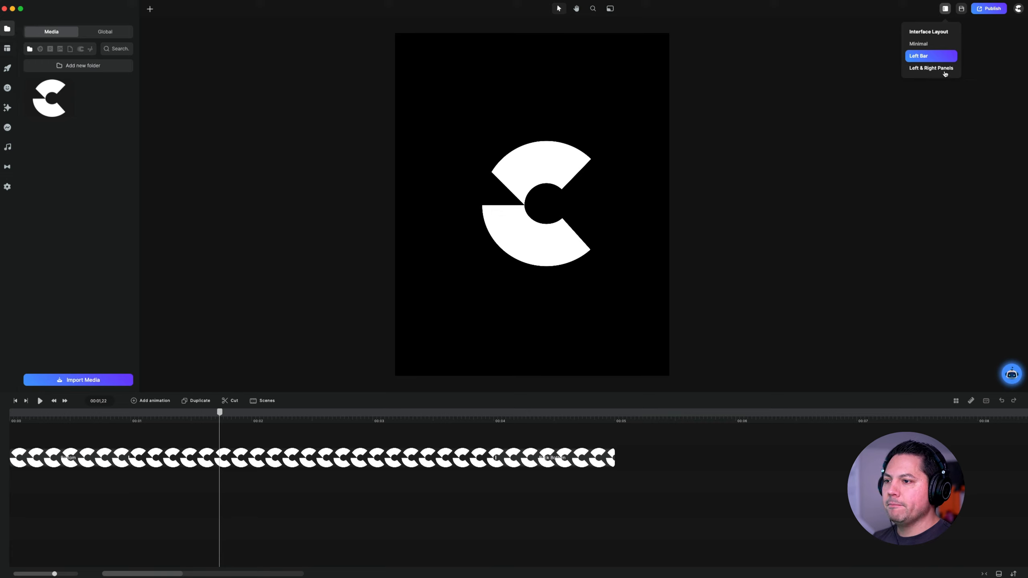
{"action": "left_click", "coordinate": [930, 68]}
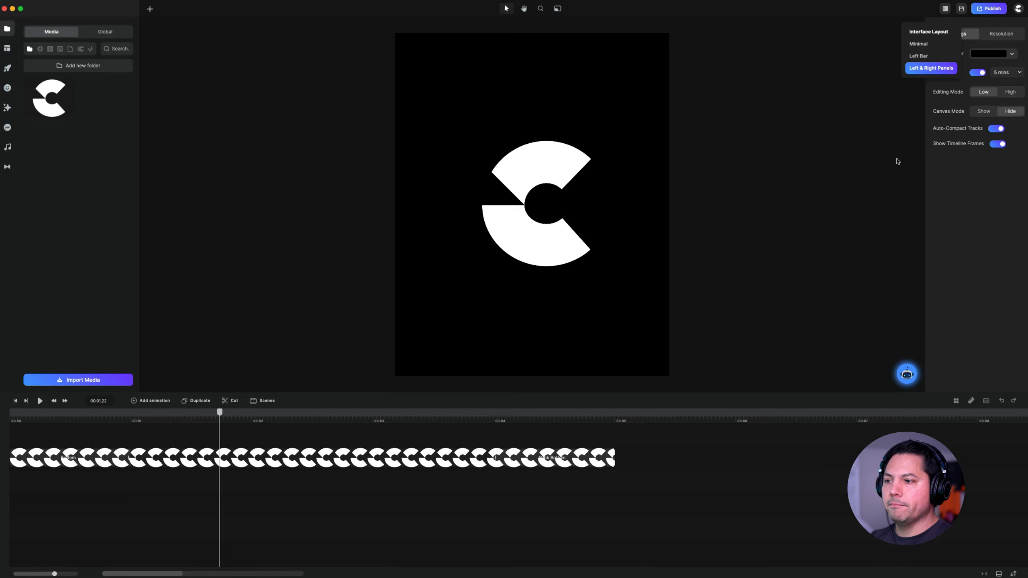
{"action": "left_click", "coordinate": [944, 10]}
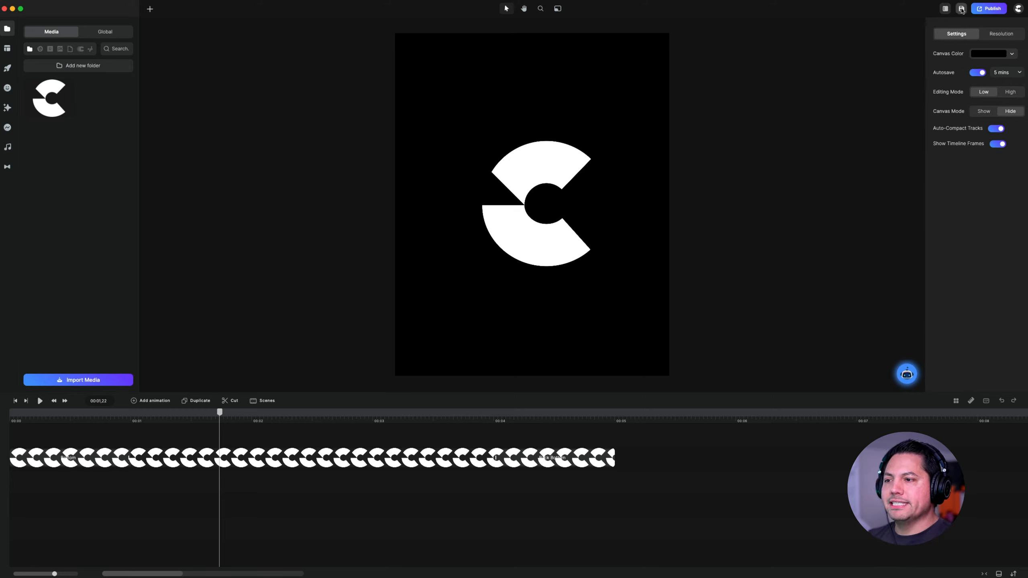
- Inspect the publishing options for exporting the project as an MP4 video and close them
{"action": "left_click", "coordinate": [984, 8]}
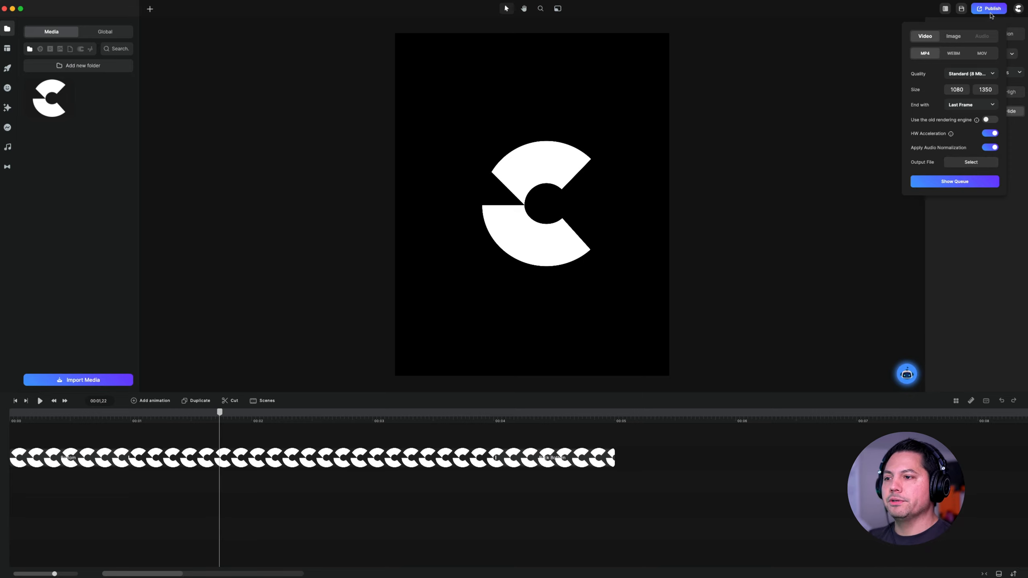
{"action": "left_click", "coordinate": [1018, 8]}
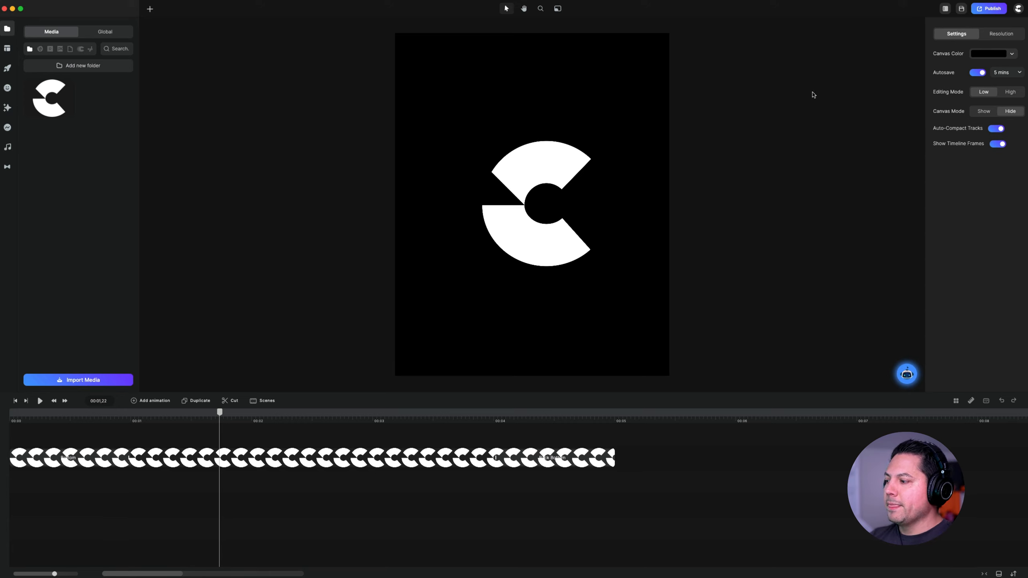
- Open the A.I. Tool Kit and inspect the options of Generate Image, Remove Text from Image and Background Removal
{"action": "left_click", "coordinate": [908, 381]}
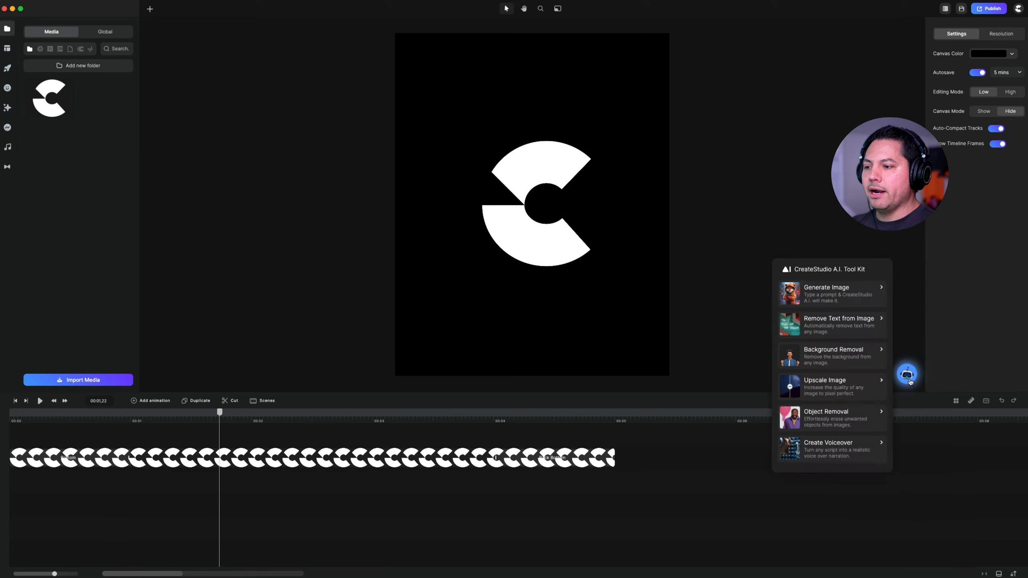
{"action": "left_click", "coordinate": [846, 299]}
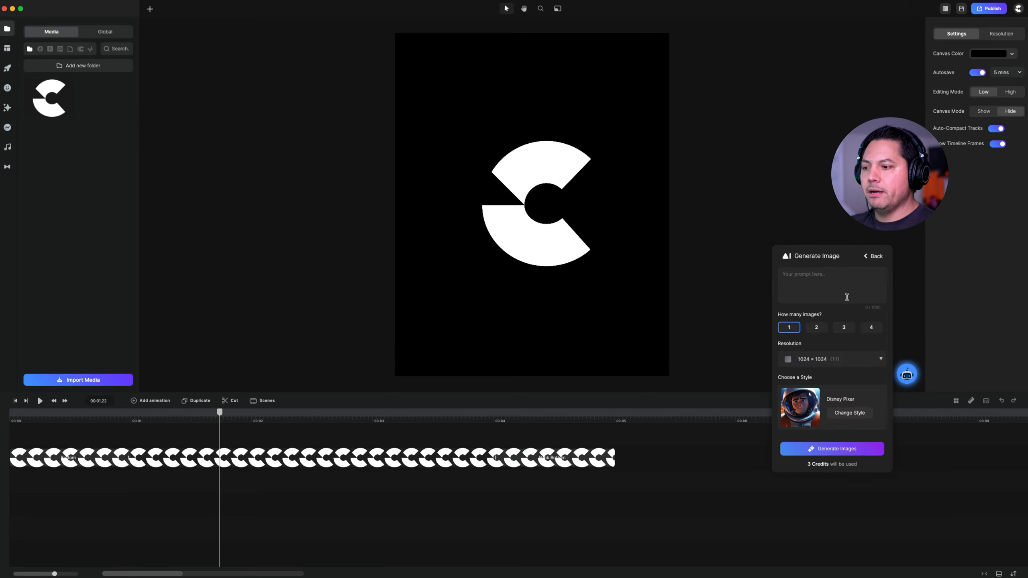
{"action": "left_click", "coordinate": [873, 257]}
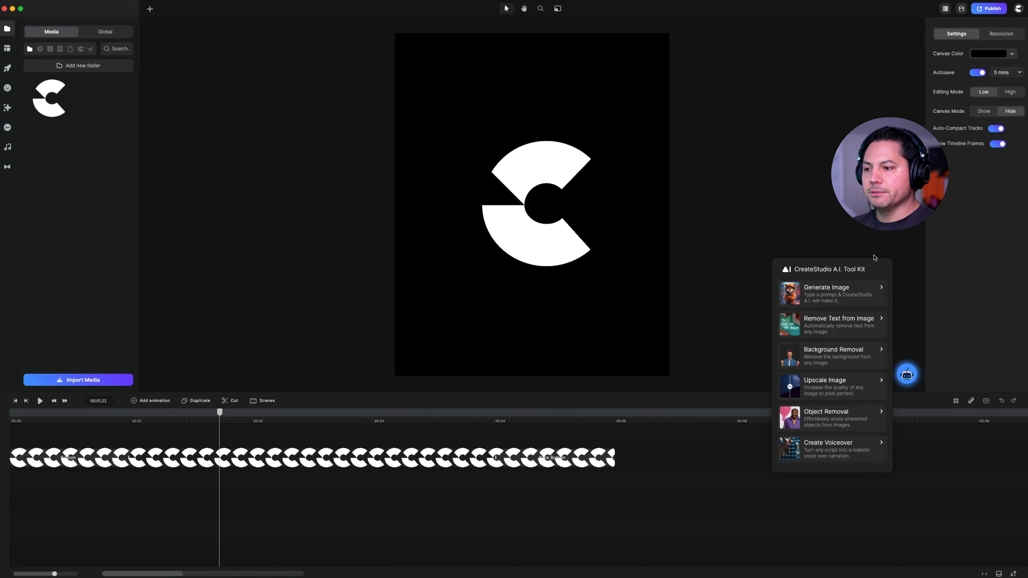
{"action": "left_click", "coordinate": [831, 324]}
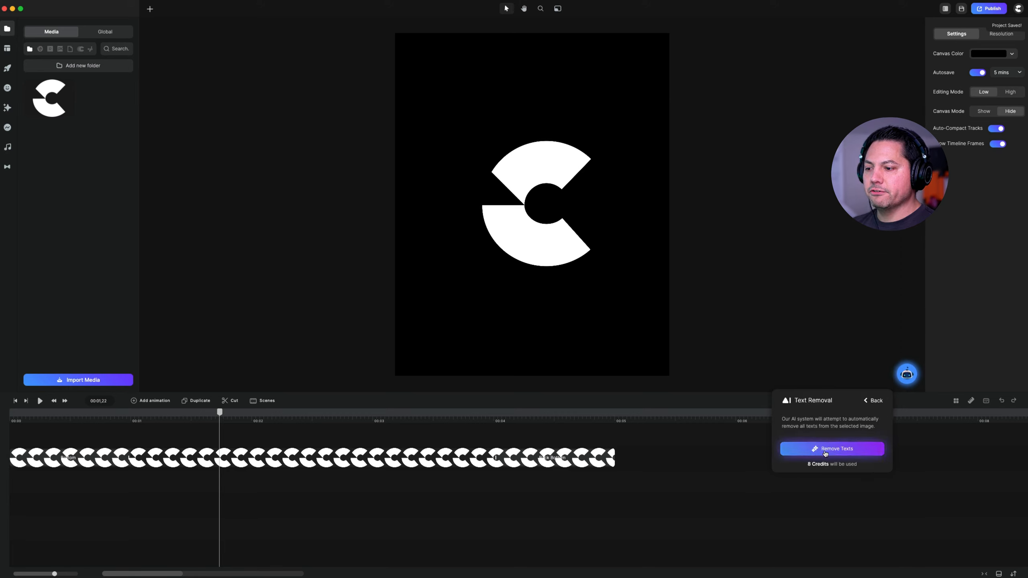
{"action": "left_click", "coordinate": [873, 400]}
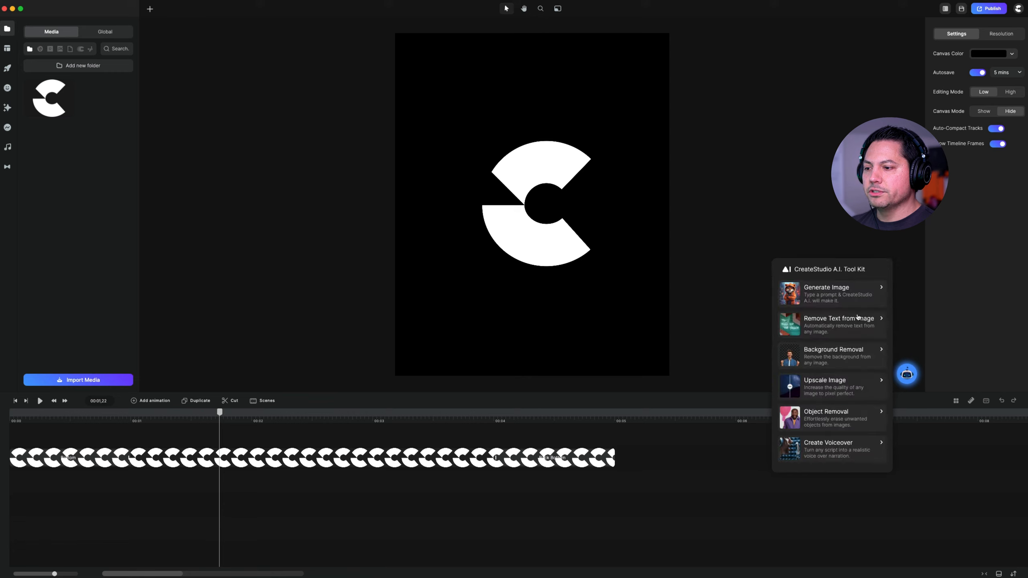
{"action": "left_click", "coordinate": [825, 354]}
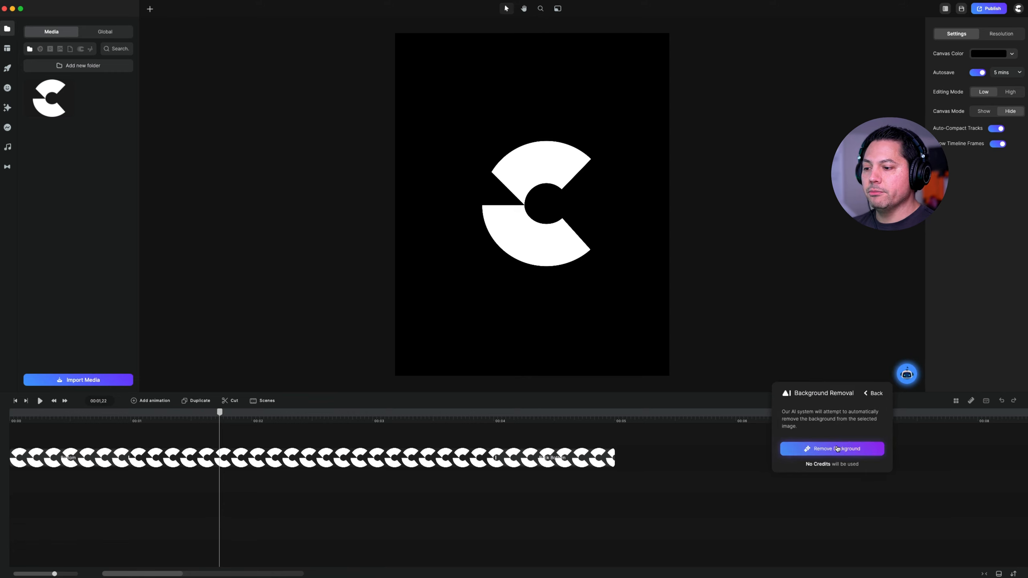
{"action": "left_click", "coordinate": [877, 393]}
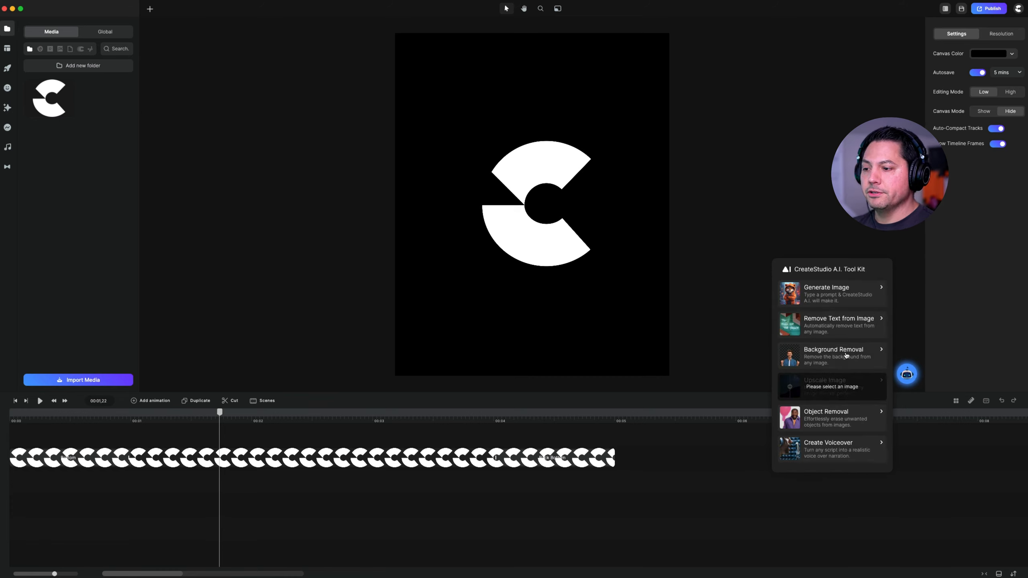
- Inspect the Upscale Image and Object Removal tools, then open the A.I. speech generator through Create Voiceover and close the tool kit
{"action": "left_click", "coordinate": [826, 388]}
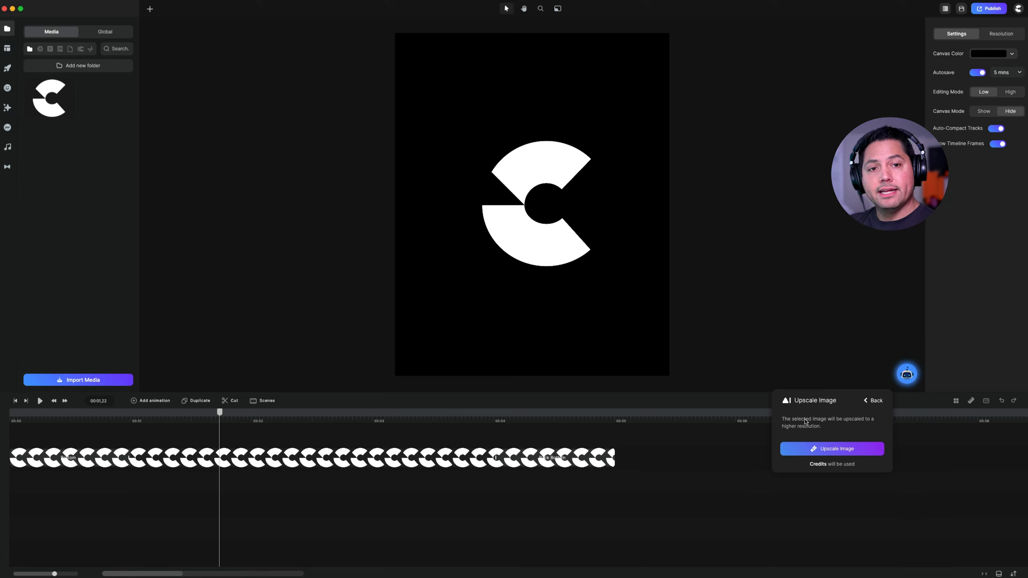
{"action": "left_click", "coordinate": [873, 400]}
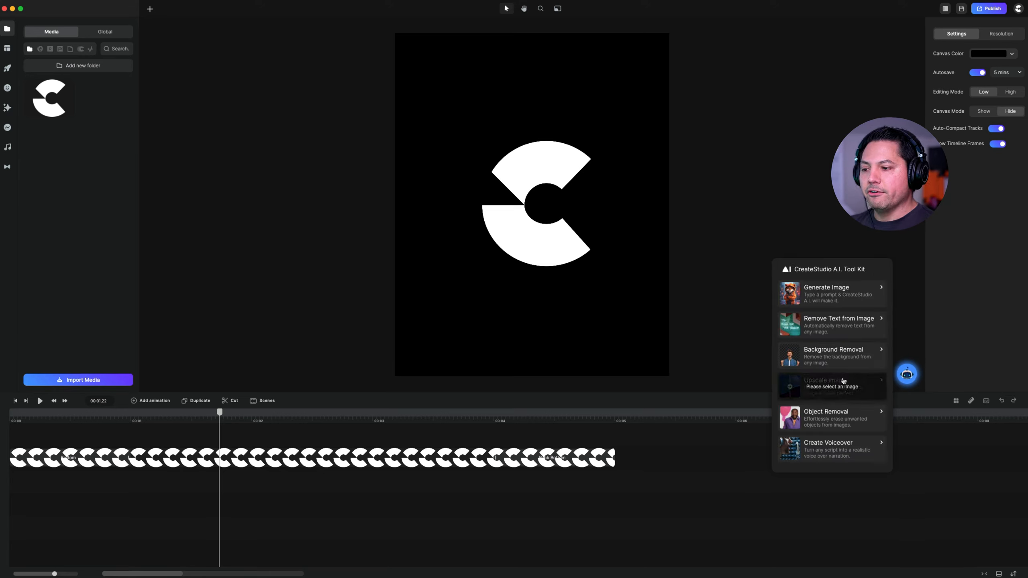
{"action": "left_click", "coordinate": [842, 419]}
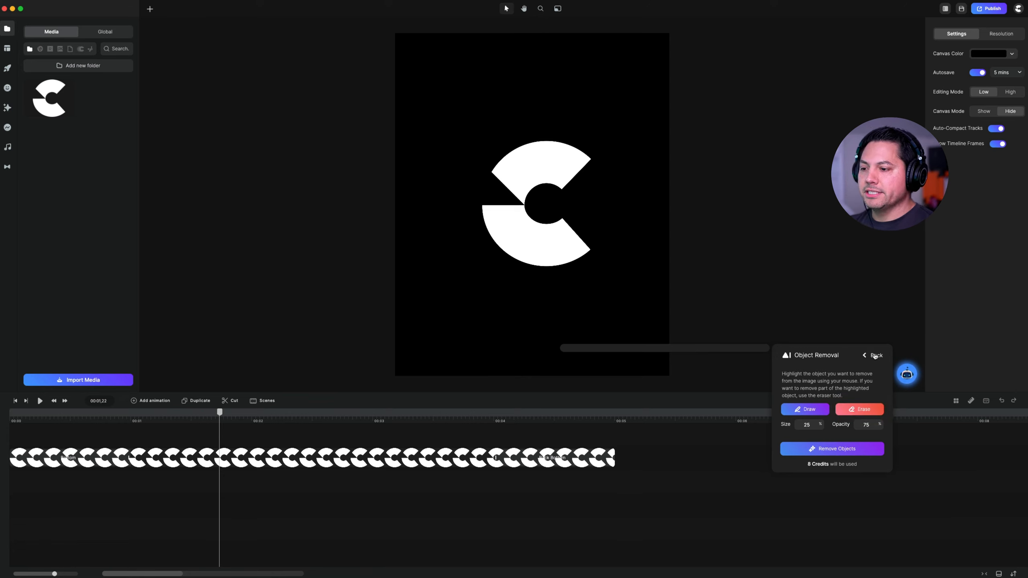
{"action": "left_click", "coordinate": [874, 355]}
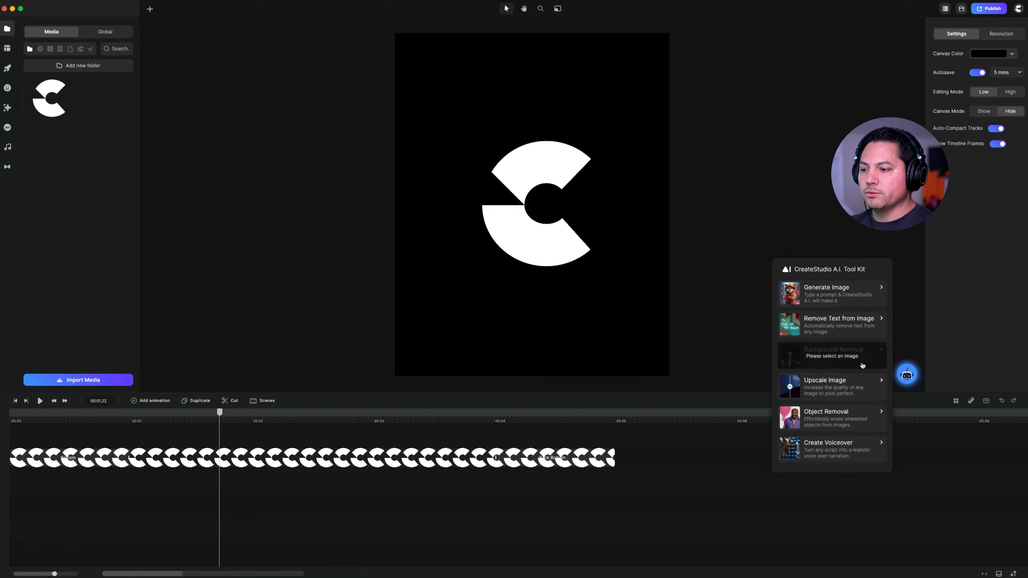
{"action": "left_click", "coordinate": [836, 446]}
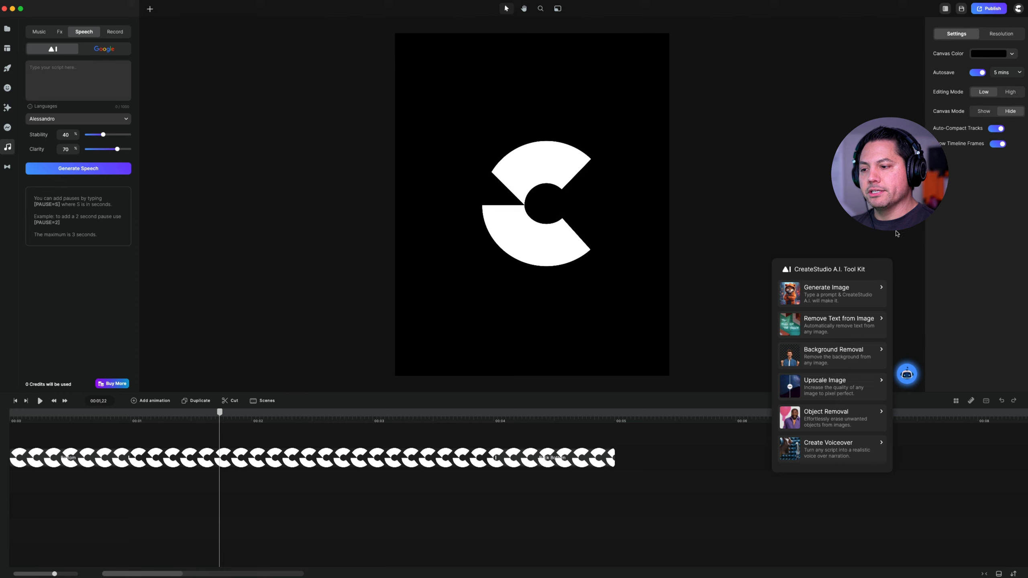
{"action": "left_click", "coordinate": [916, 373]}
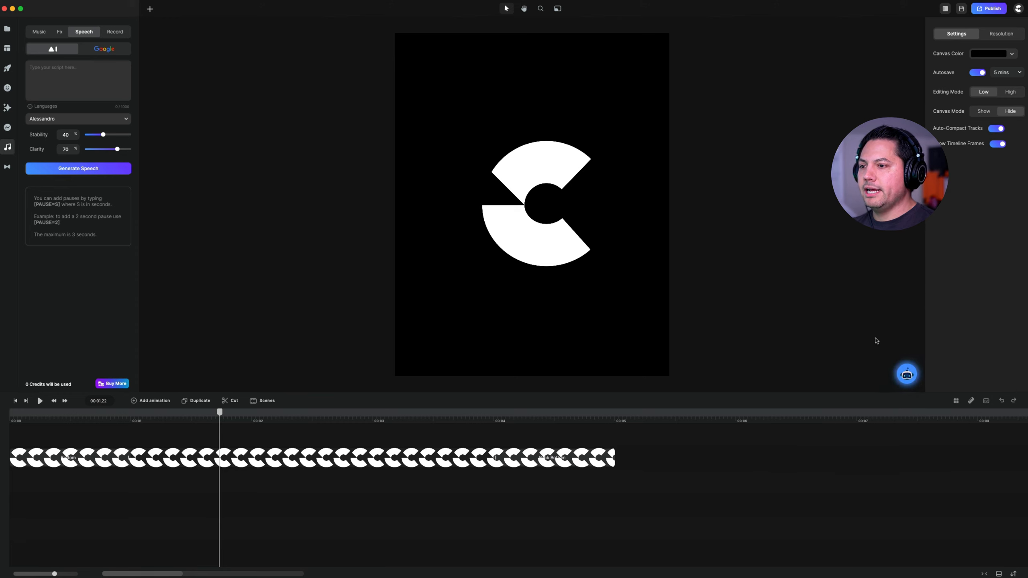
- Reopen and close the A.I. Tool Kit, and bring up the project's media library
{"action": "left_click", "coordinate": [907, 375]}
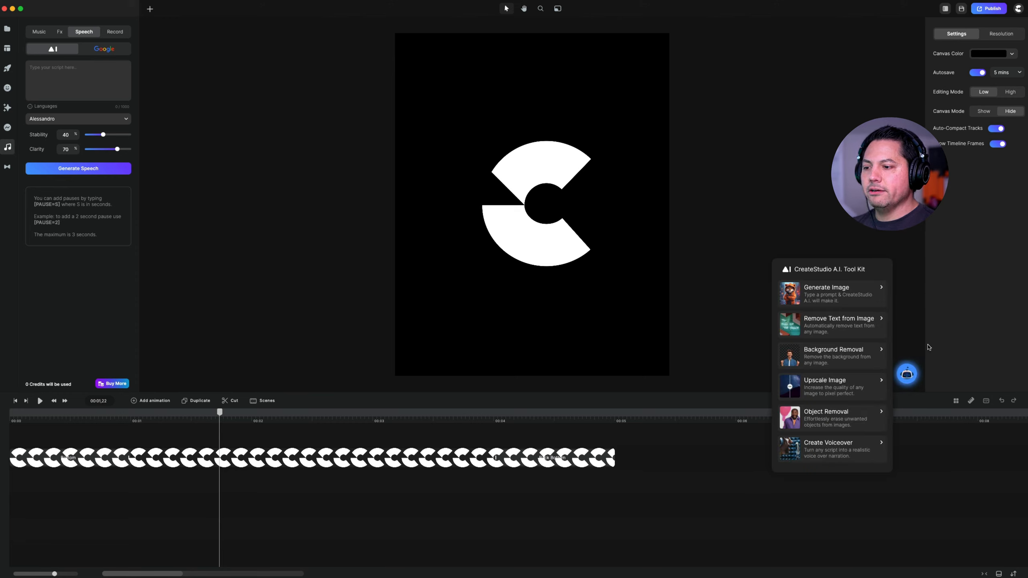
{"action": "left_click", "coordinate": [908, 376]}
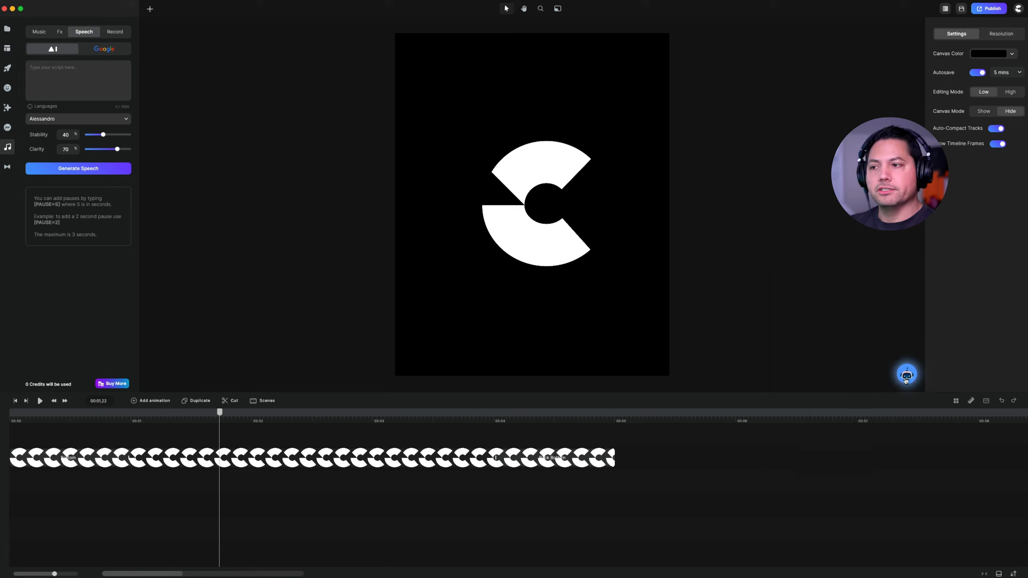
{"action": "left_click", "coordinate": [7, 28]}
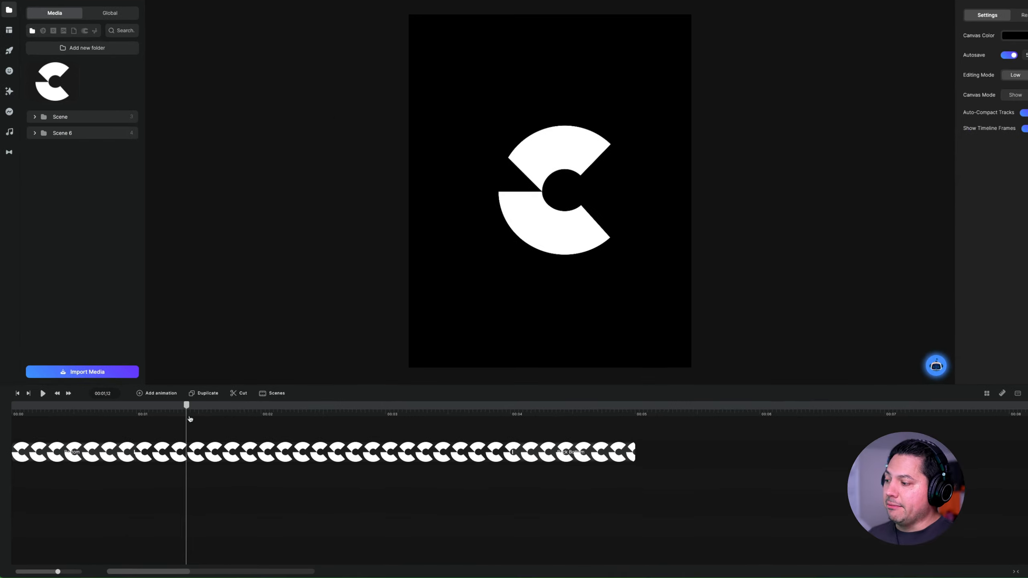
- Scrub the timeline, jump to its start and end, and briefly play the preview before pausing it
{"action": "left_click_drag", "start_coordinate": [187, 406], "coordinate": [377, 423]}
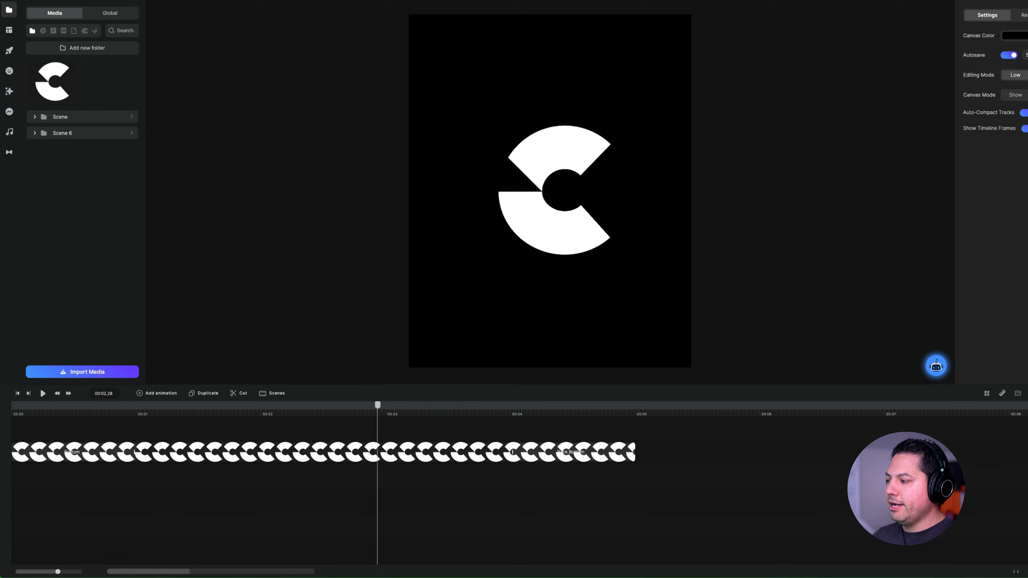
{"action": "left_click", "coordinate": [17, 394]}
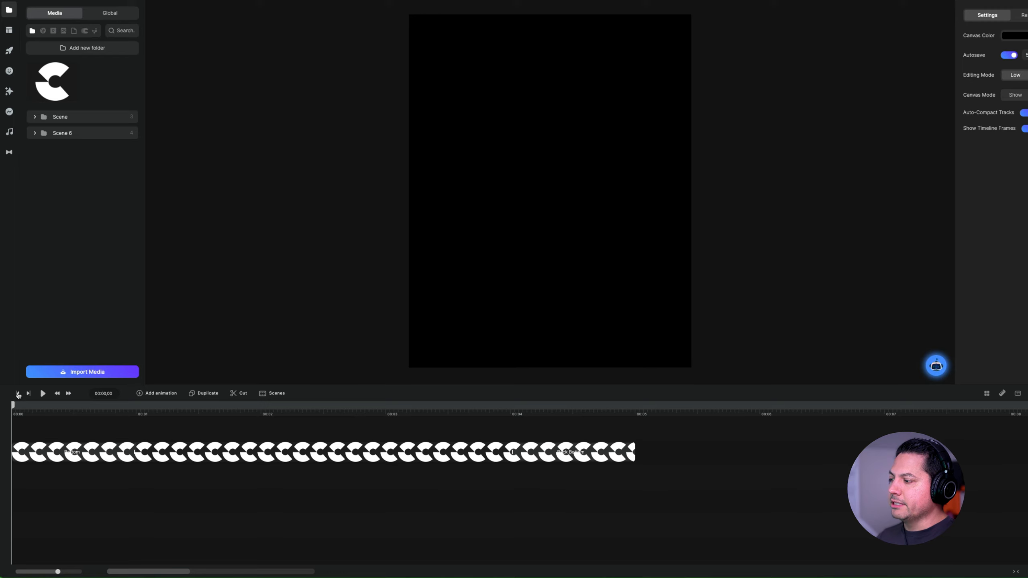
{"action": "left_click", "coordinate": [29, 393]}
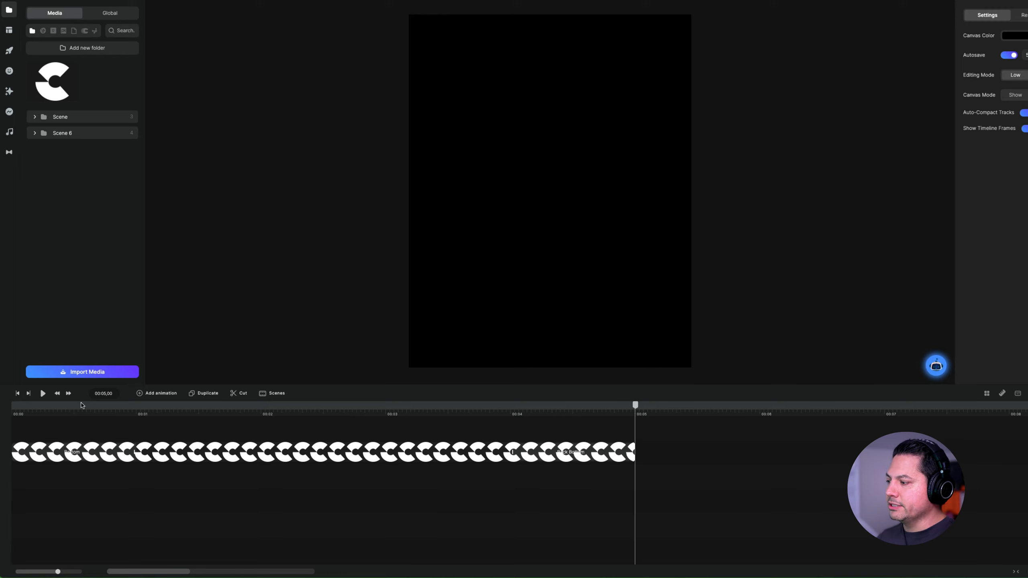
{"action": "left_click", "coordinate": [43, 393]}
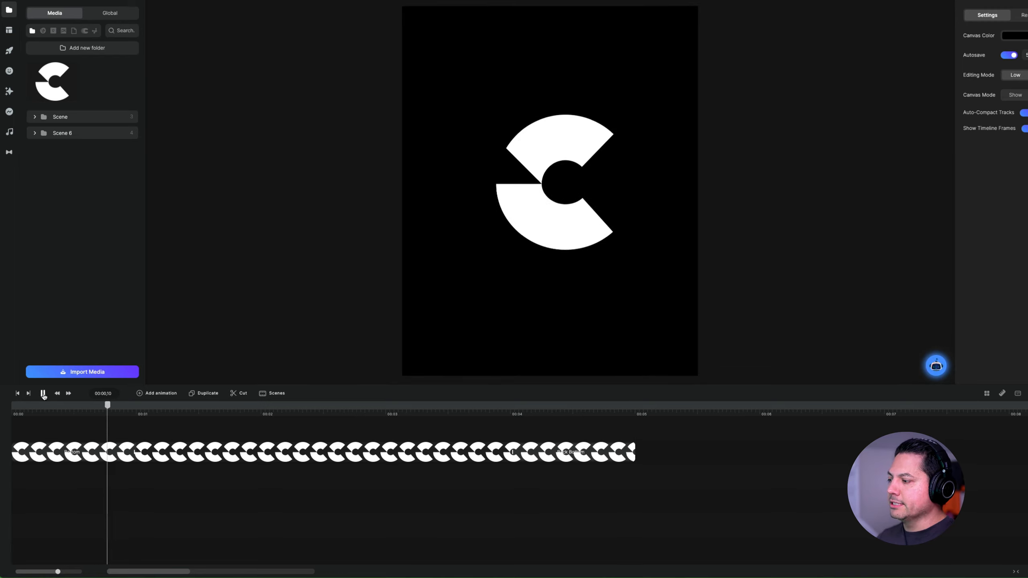
{"action": "left_click", "coordinate": [43, 393]}
- Move the playhead forward and back in small increments, and scrub it to 00:03,03
{"action": "left_click", "coordinate": [69, 394]}
{"action": "left_click", "coordinate": [57, 394]}
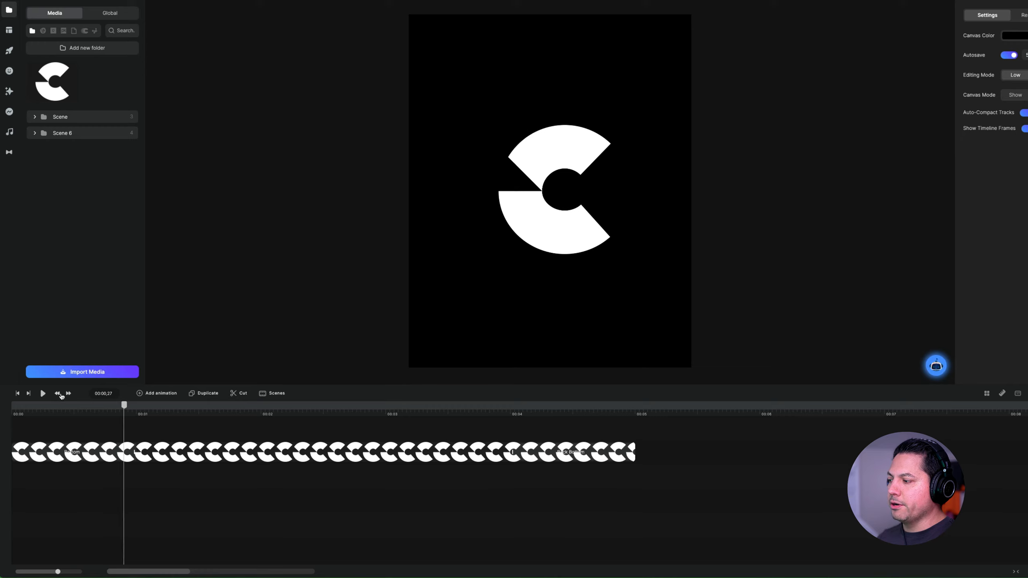
{"action": "left_click", "coordinate": [68, 395]}
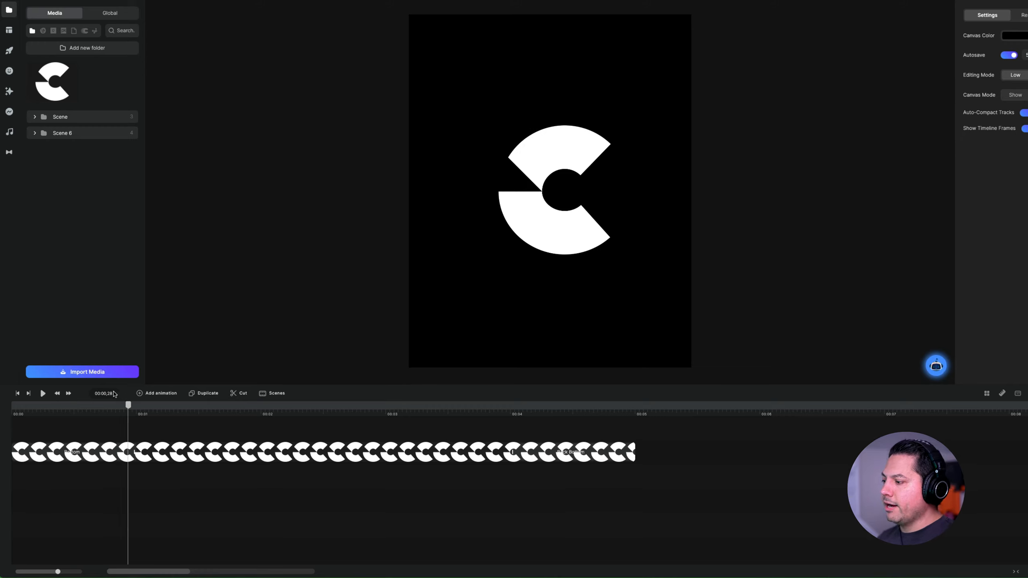
{"action": "left_click_drag", "start_coordinate": [128, 408], "coordinate": [252, 408]}
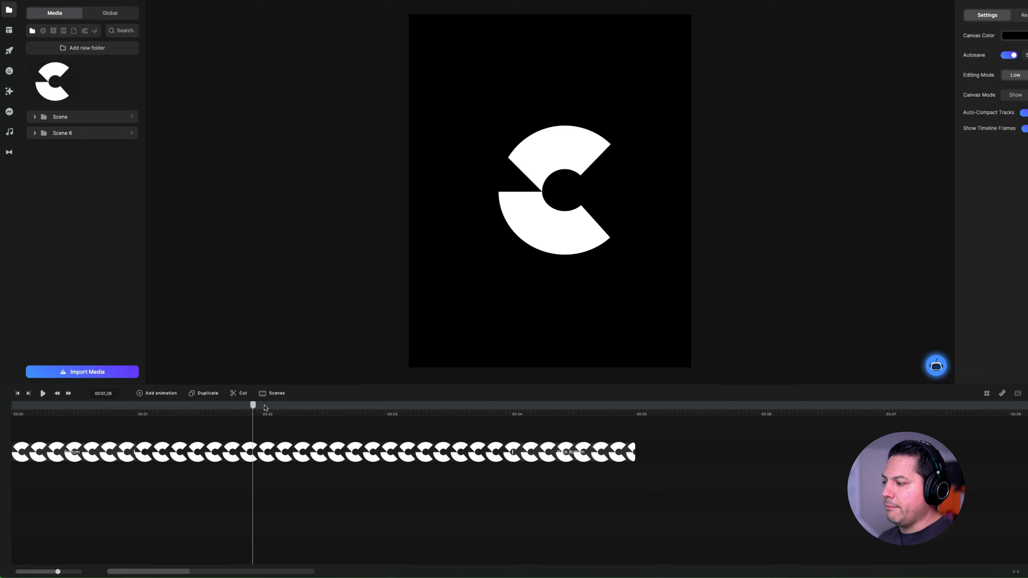
{"action": "left_click_drag", "start_coordinate": [254, 406], "coordinate": [399, 406]}
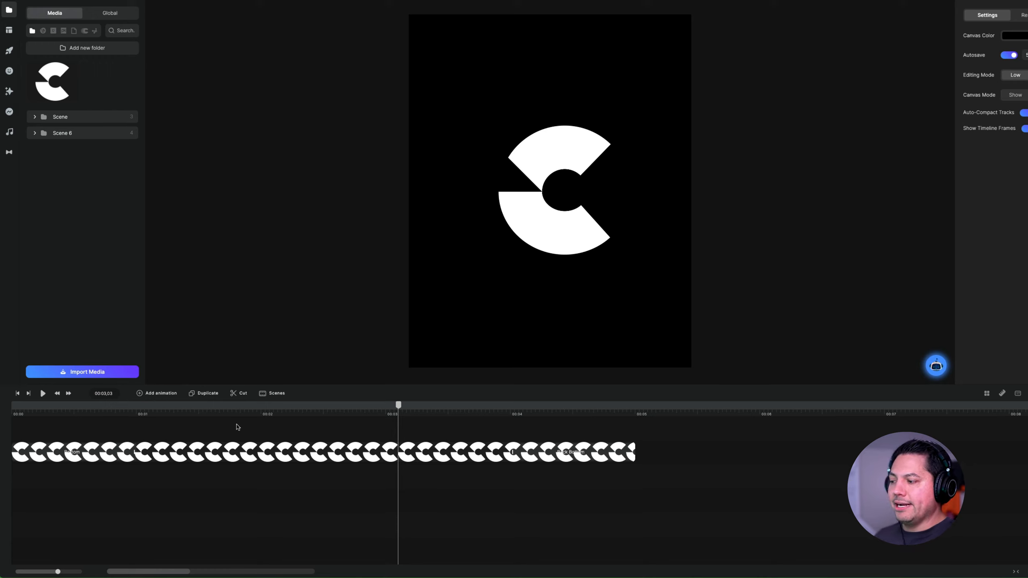
- Inspect the animatable properties and add an animation with Smooth easing to the logo clip at 00:03,03
{"action": "left_click", "coordinate": [355, 451]}
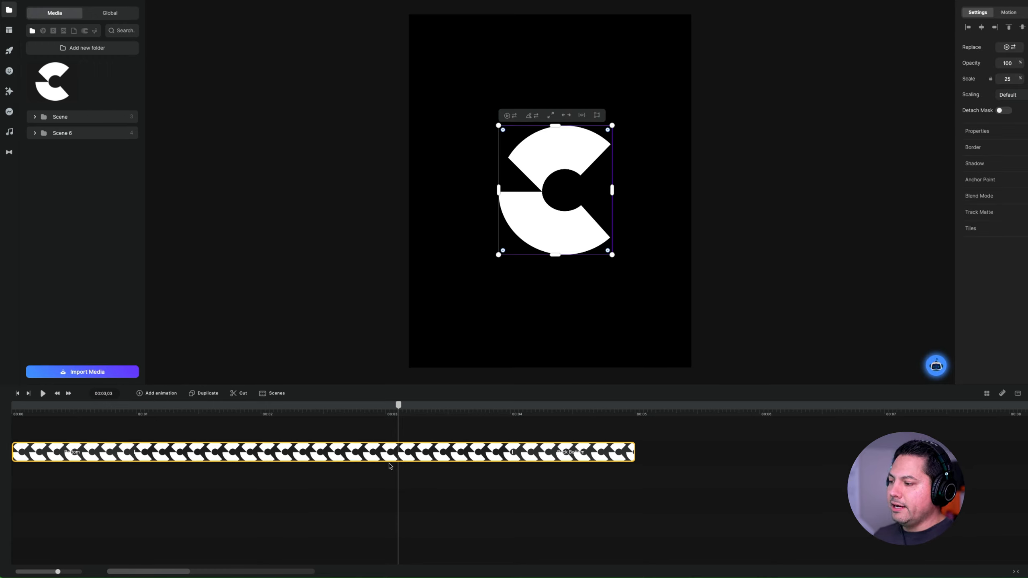
{"action": "left_click", "coordinate": [156, 393]}
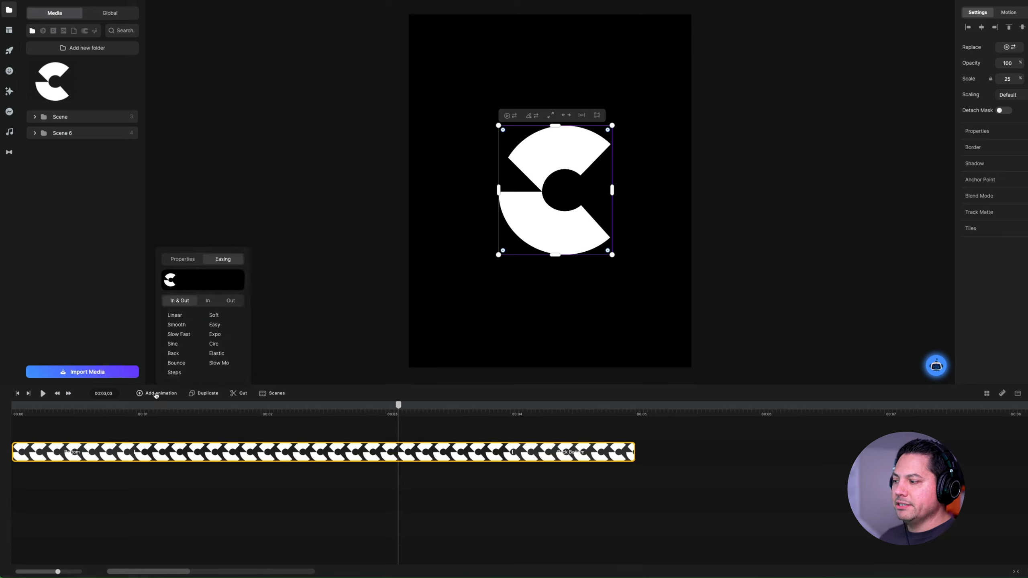
{"action": "left_click", "coordinate": [183, 258]}
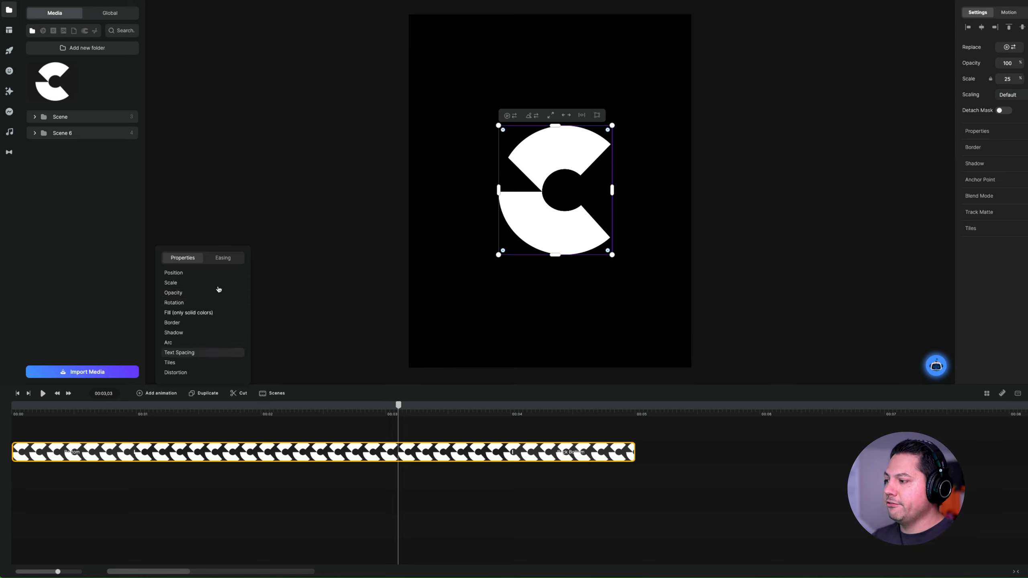
{"action": "left_click", "coordinate": [222, 262]}
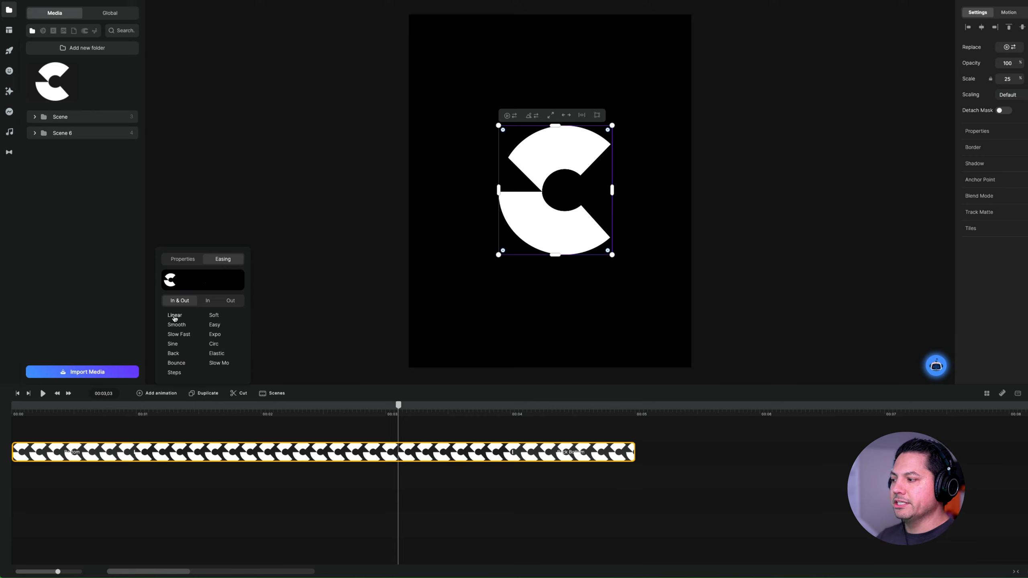
{"action": "left_click", "coordinate": [174, 316]}
{"action": "left_click", "coordinate": [177, 326]}
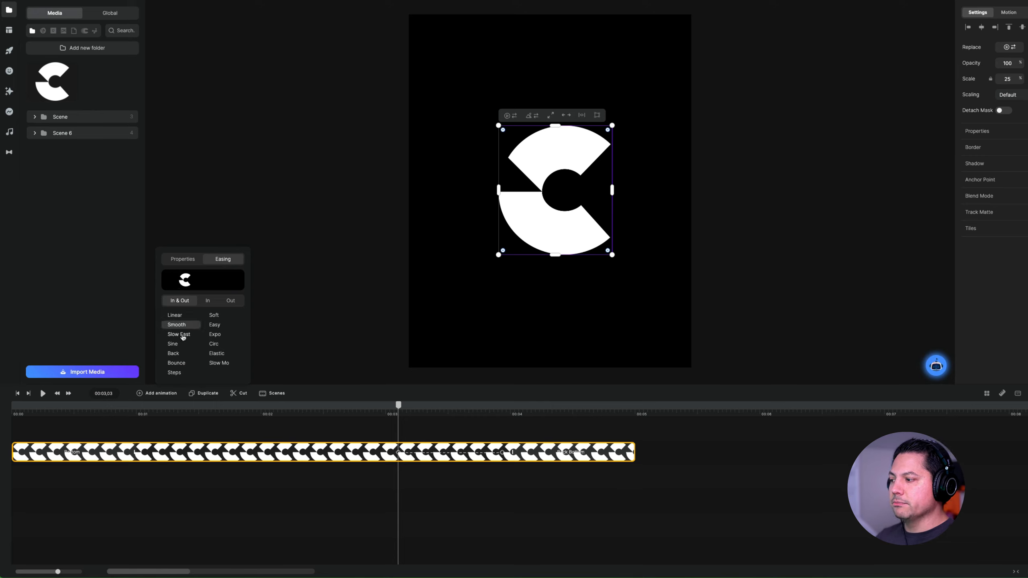
- Try the In and Out easing variants and Sine easing on the logo animation, and return to In & Out
{"action": "left_click", "coordinate": [208, 301]}
{"action": "left_click", "coordinate": [232, 301]}
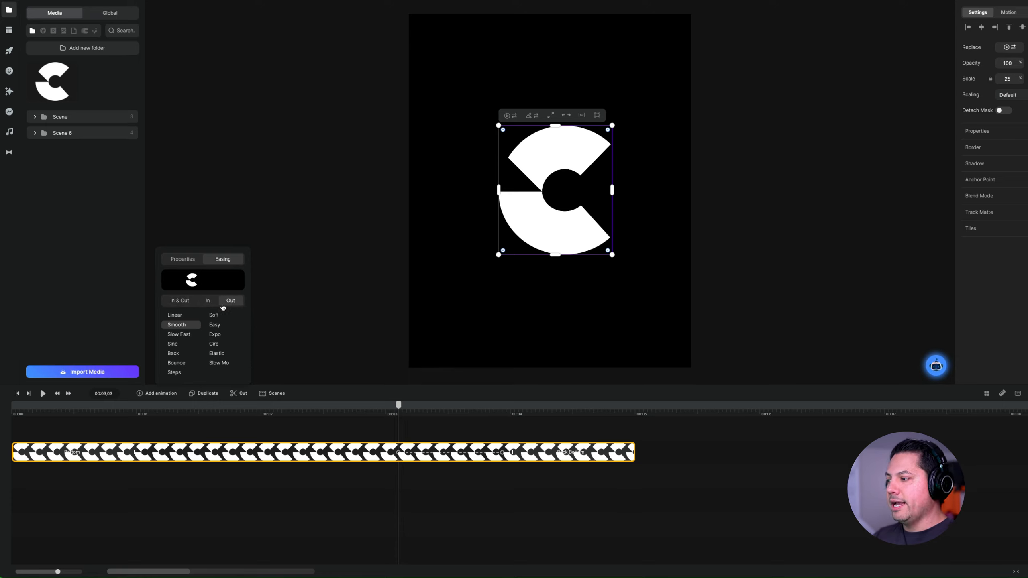
{"action": "left_click", "coordinate": [173, 344]}
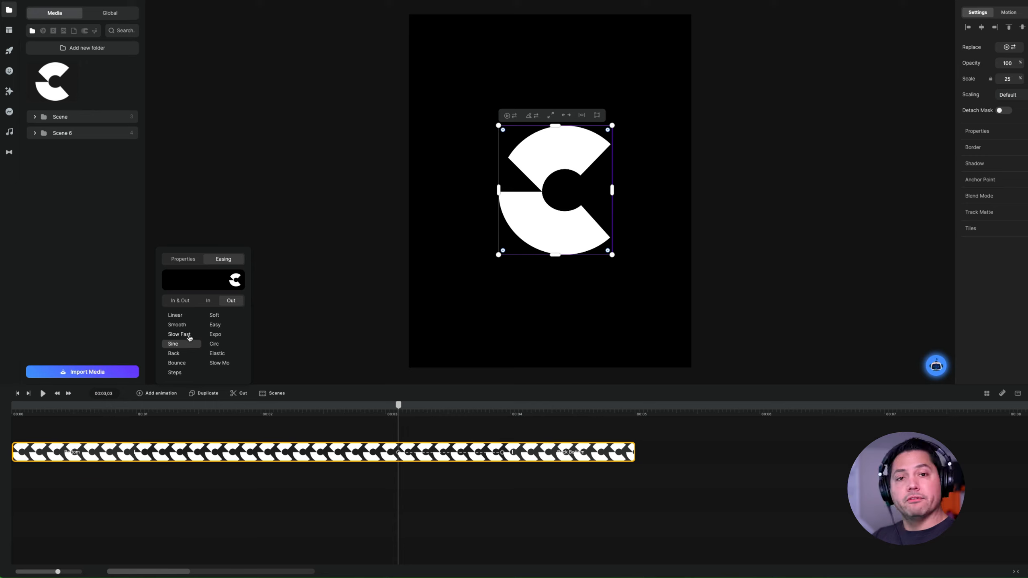
{"action": "left_click", "coordinate": [178, 300]}
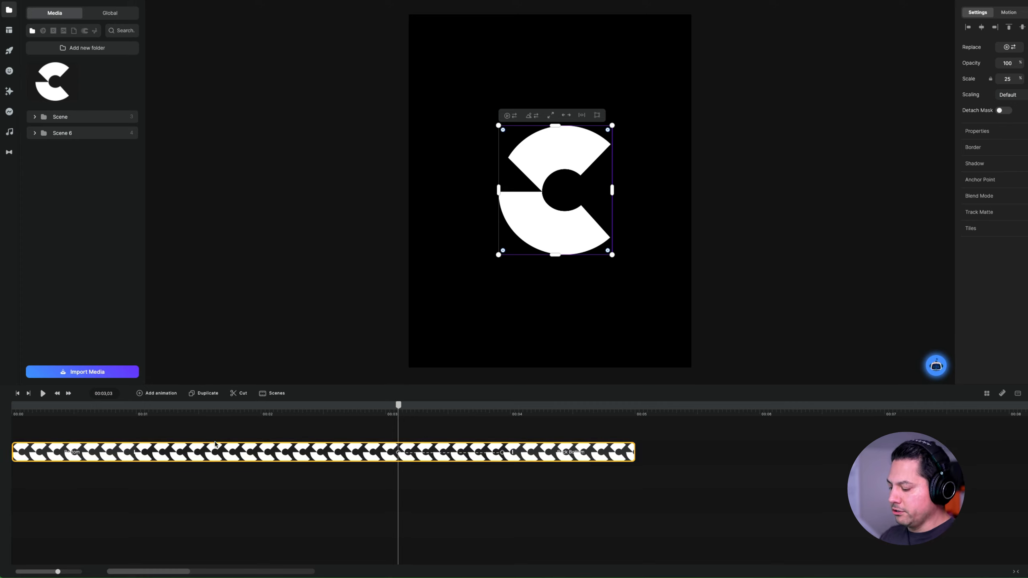
- Duplicate the logo clip on the timeline and delete the copy
{"action": "left_click", "coordinate": [202, 395]}
{"action": "left_click", "coordinate": [213, 482]}
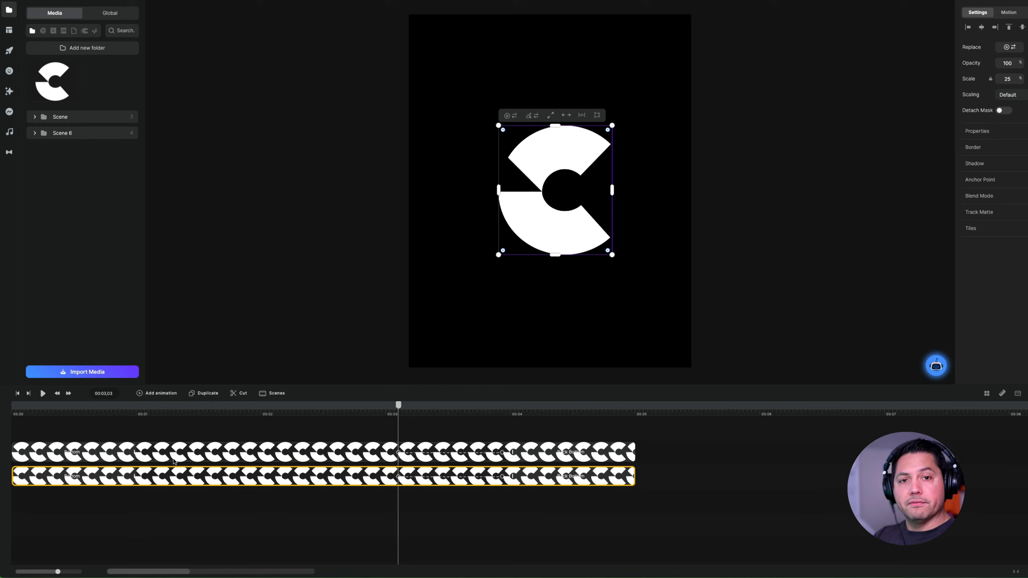
{"action": "key", "text": "Delete"}
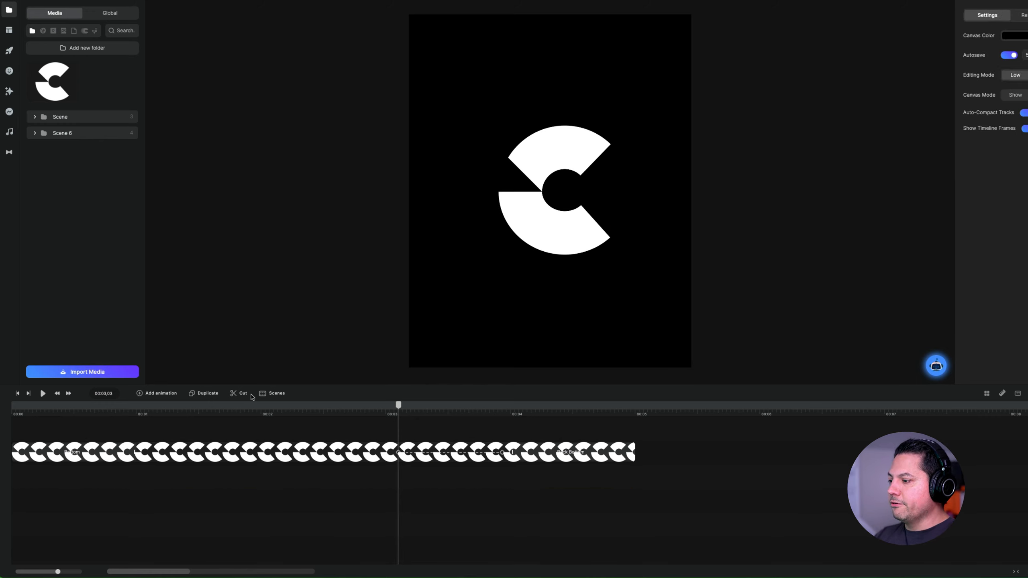
- Cut the logo clip at 00:02,08 and delete the part after the cut
{"action": "left_click", "coordinate": [270, 449]}
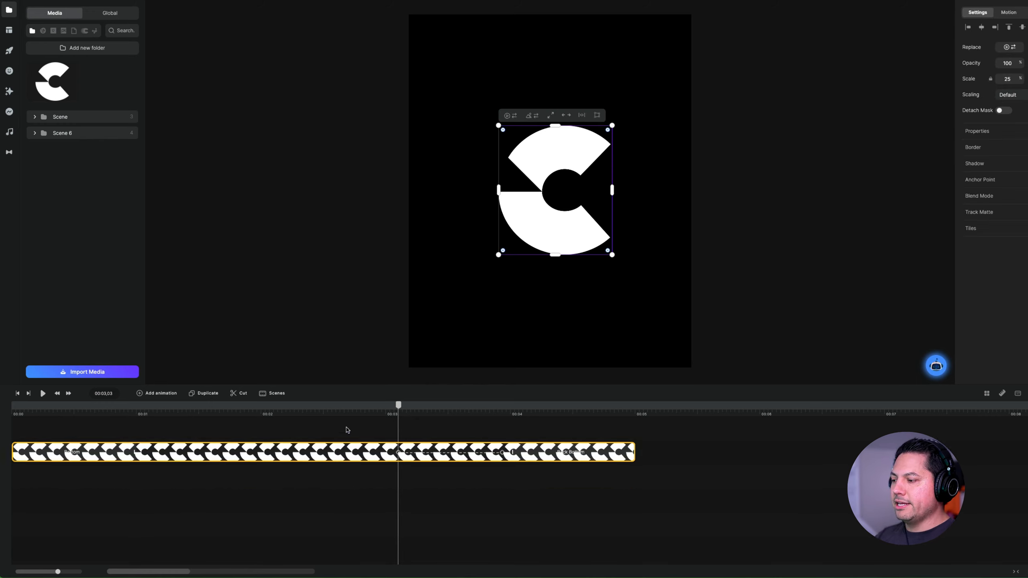
{"action": "left_click_drag", "start_coordinate": [399, 405], "coordinate": [296, 410]}
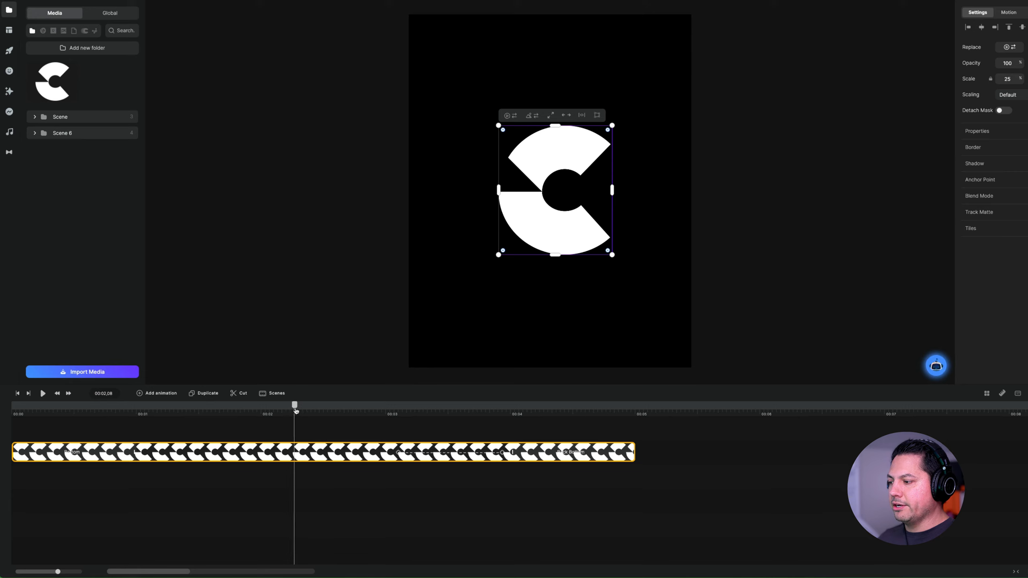
{"action": "left_click", "coordinate": [241, 395]}
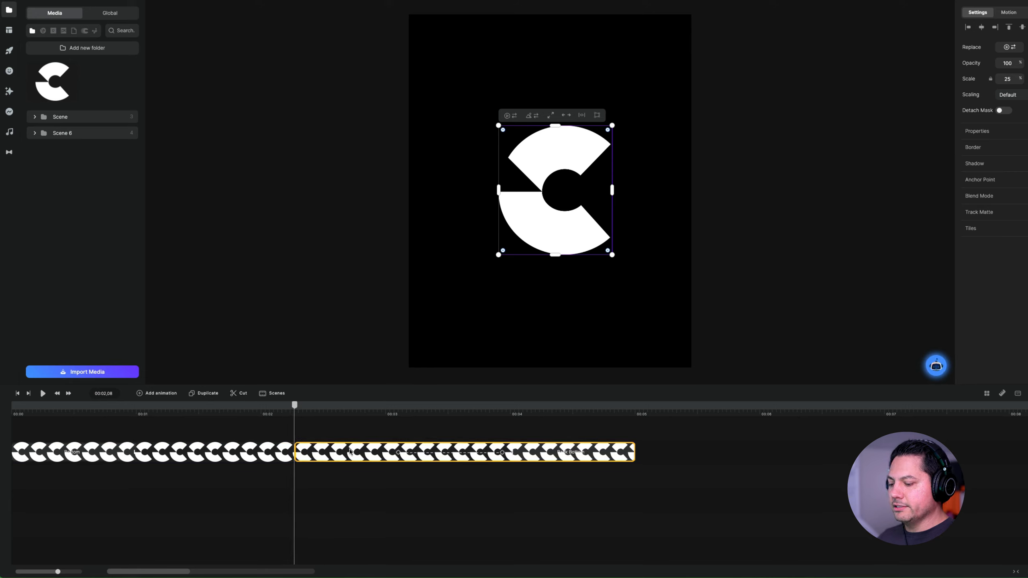
{"action": "key", "text": "Delete"}
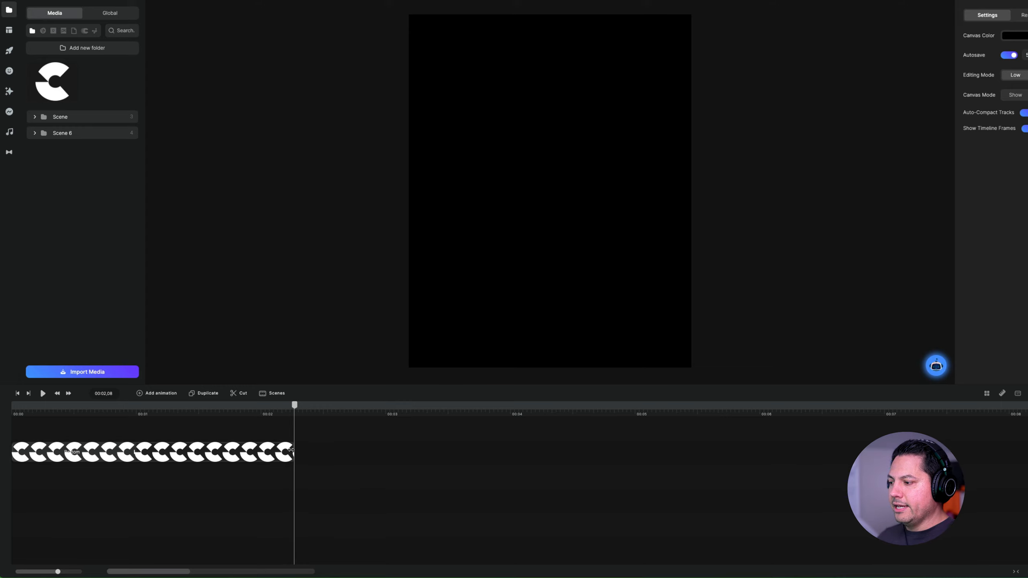
- Extend the end of the logo clip to about 00:03,23 and place the playhead there
{"action": "left_click_drag", "start_coordinate": [291, 449], "coordinate": [480, 451]}
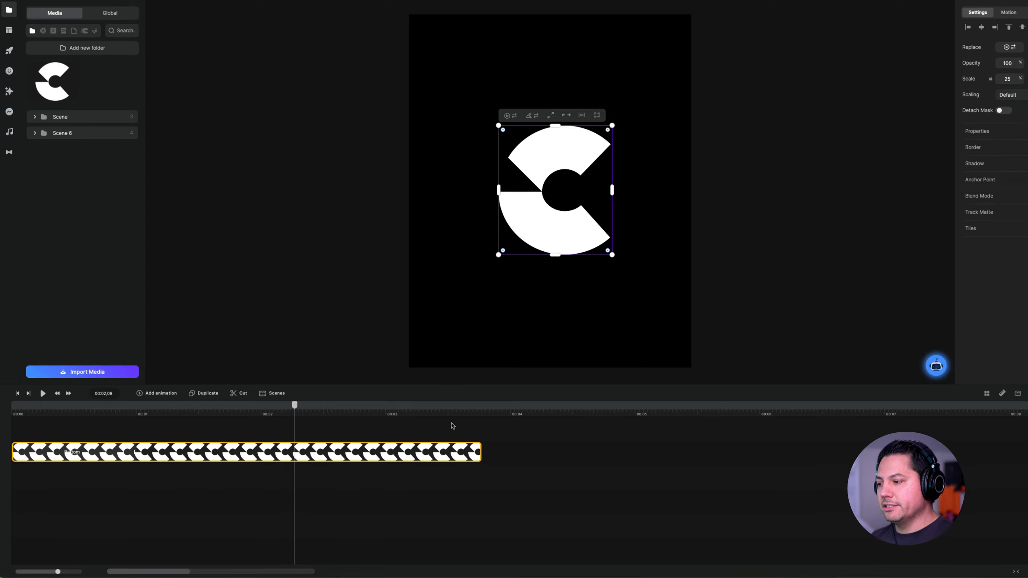
{"action": "left_click", "coordinate": [481, 414]}
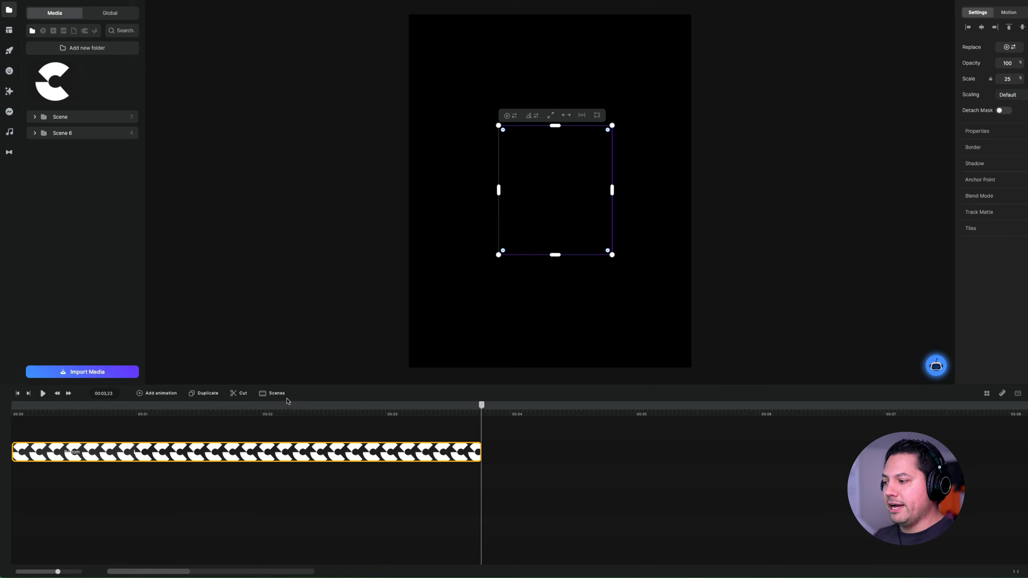
- Try the vertical 2024 project scene after the logo clip, preview it up to 00:05,08 and delete it from the timeline
{"action": "left_click", "coordinate": [270, 395]}
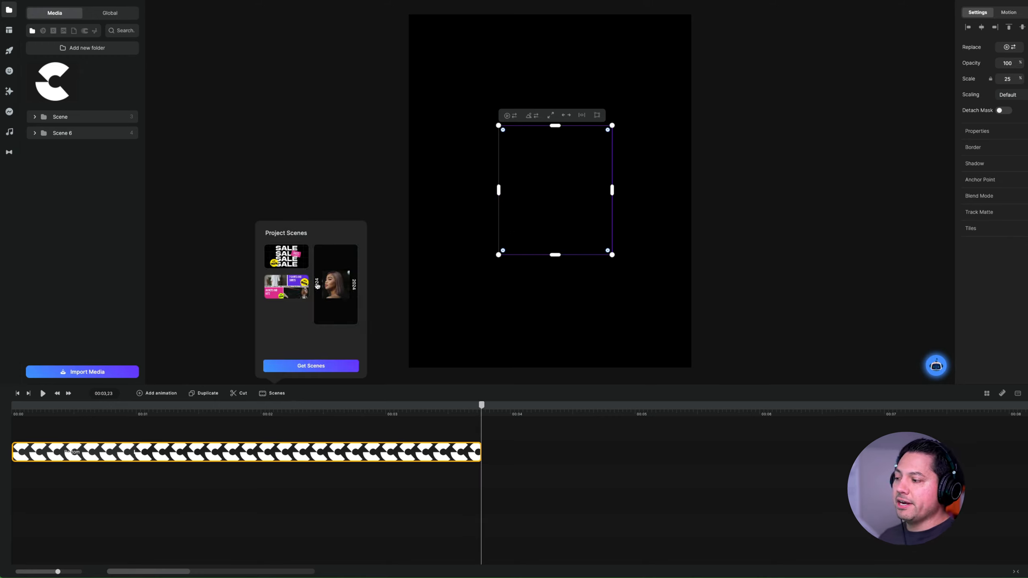
{"action": "left_click", "coordinate": [327, 268]}
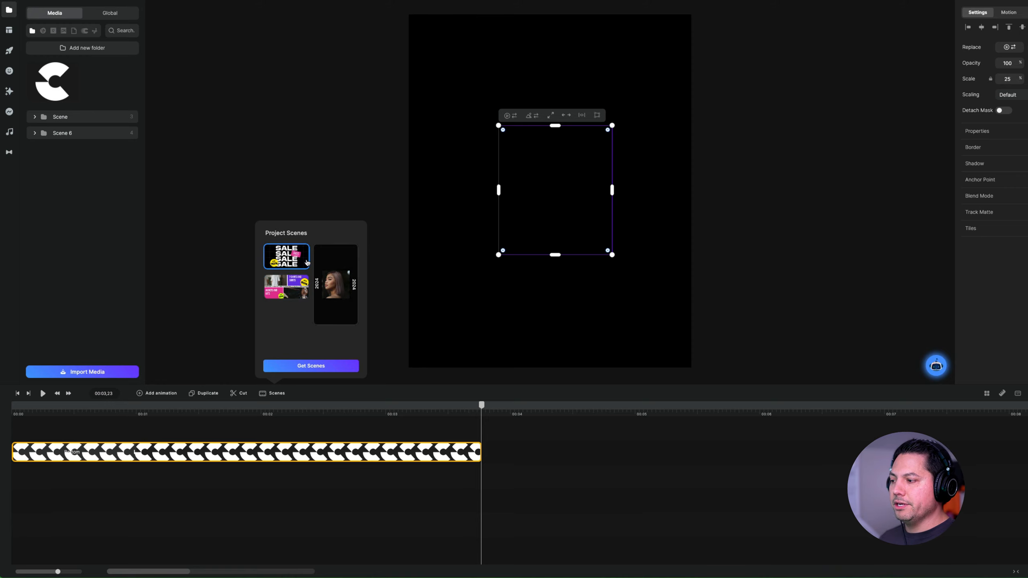
{"action": "left_click_drag", "start_coordinate": [325, 248], "coordinate": [517, 452]}
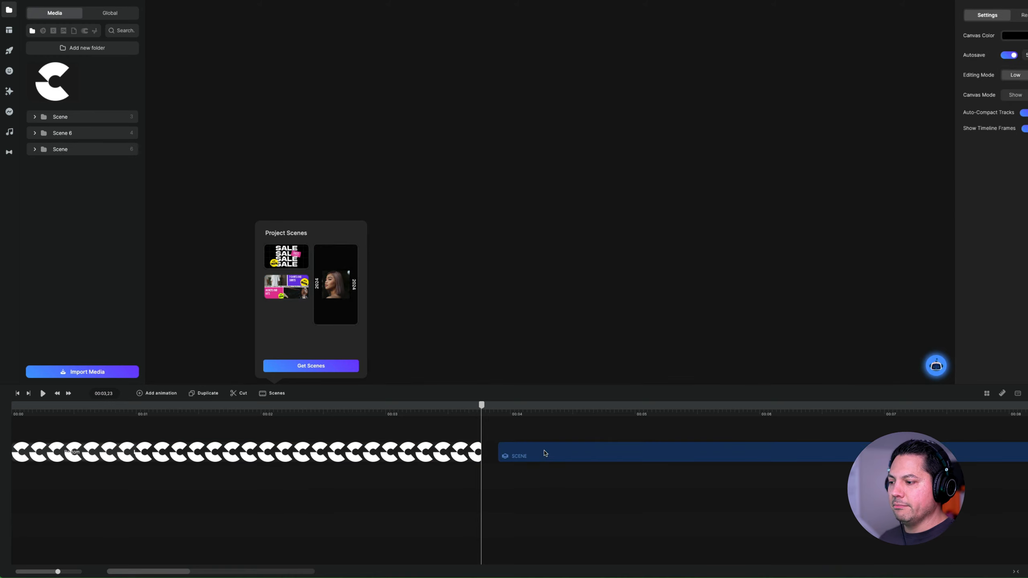
{"action": "left_click", "coordinate": [535, 415]}
{"action": "left_click_drag", "start_coordinate": [563, 412], "coordinate": [660, 405]}
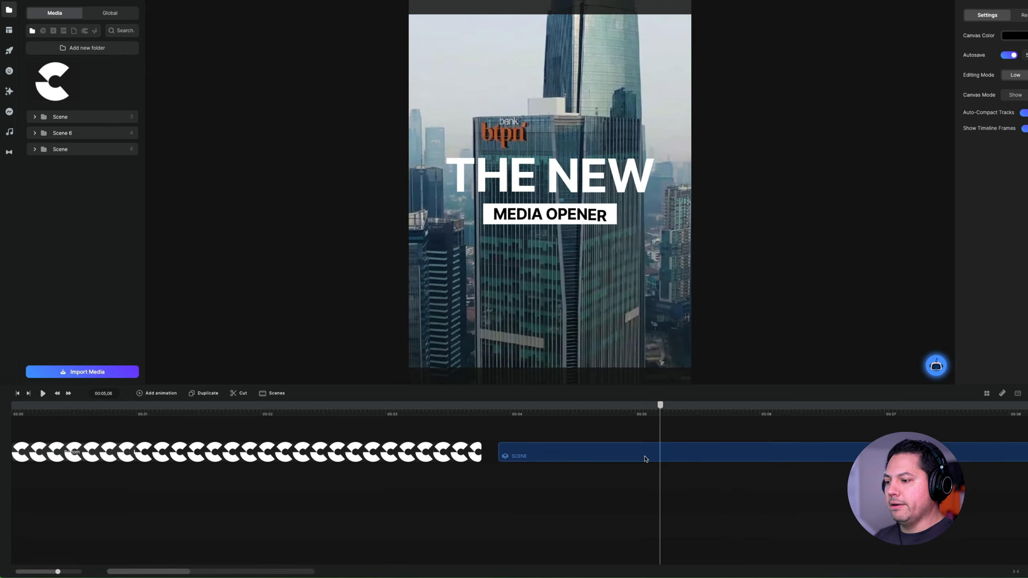
{"action": "left_click", "coordinate": [645, 457]}
{"action": "key", "text": "Delete"}
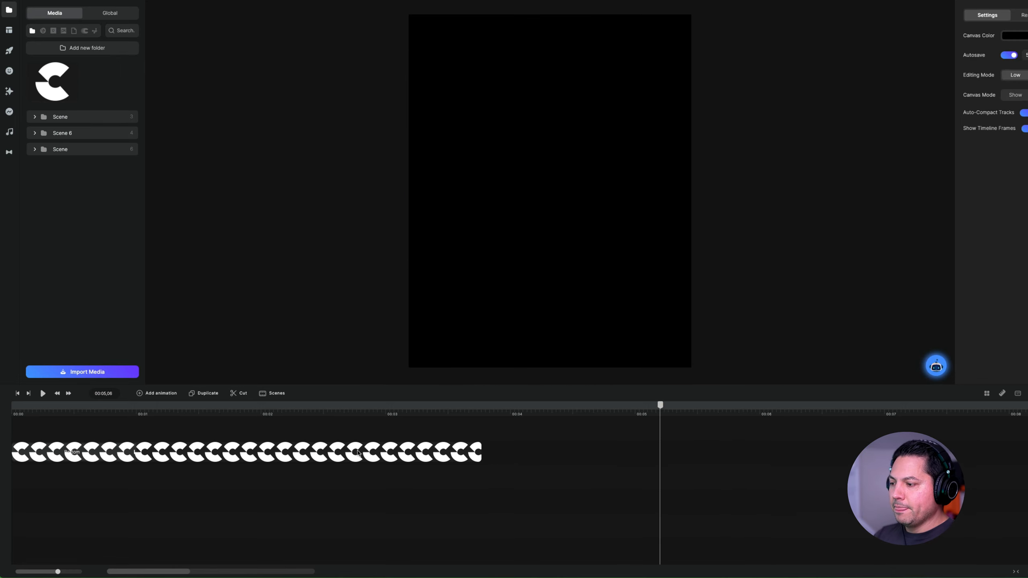
- Open the full scene library and browse its categories in horizontal and vertical formats
{"action": "left_click", "coordinate": [274, 392]}
{"action": "left_click", "coordinate": [312, 365]}
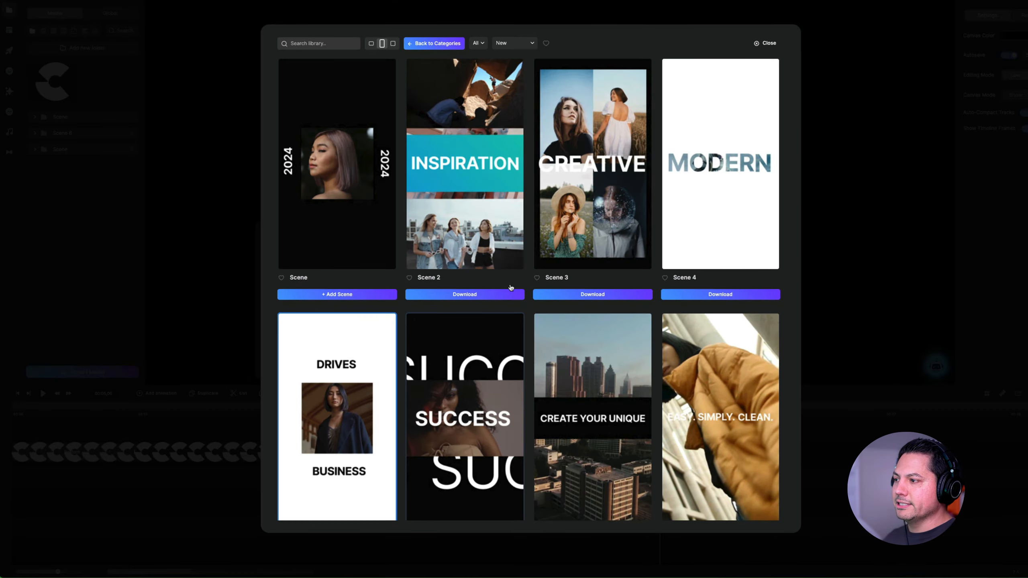
{"action": "left_click", "coordinate": [372, 45]}
{"action": "left_click", "coordinate": [382, 43]}
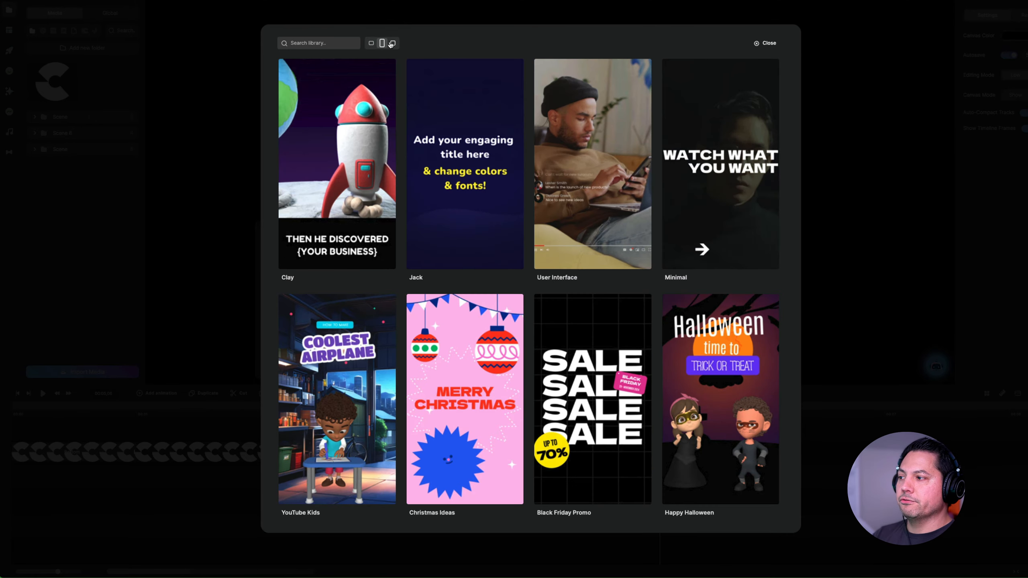
{"action": "left_click", "coordinate": [372, 44]}
{"action": "scroll", "coordinate": [459, 225], "scroll_direction": "down", "scroll_amount": 5}
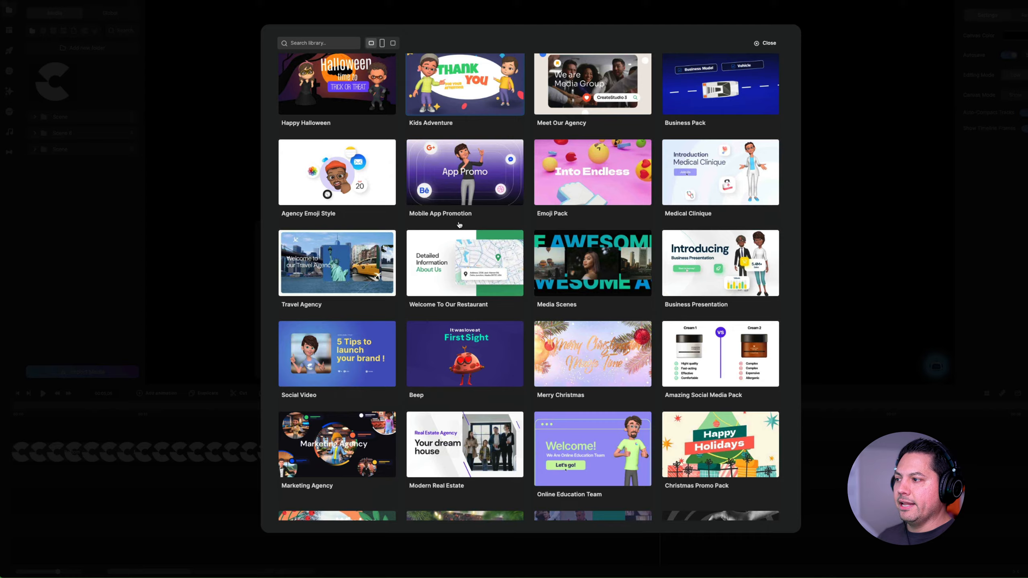
- Download the Intro scene from the Internet Marketing & Seo category, add it to the project and place it on the timeline after the logo clip
{"action": "scroll", "coordinate": [459, 224], "scroll_direction": "down", "scroll_amount": 15}
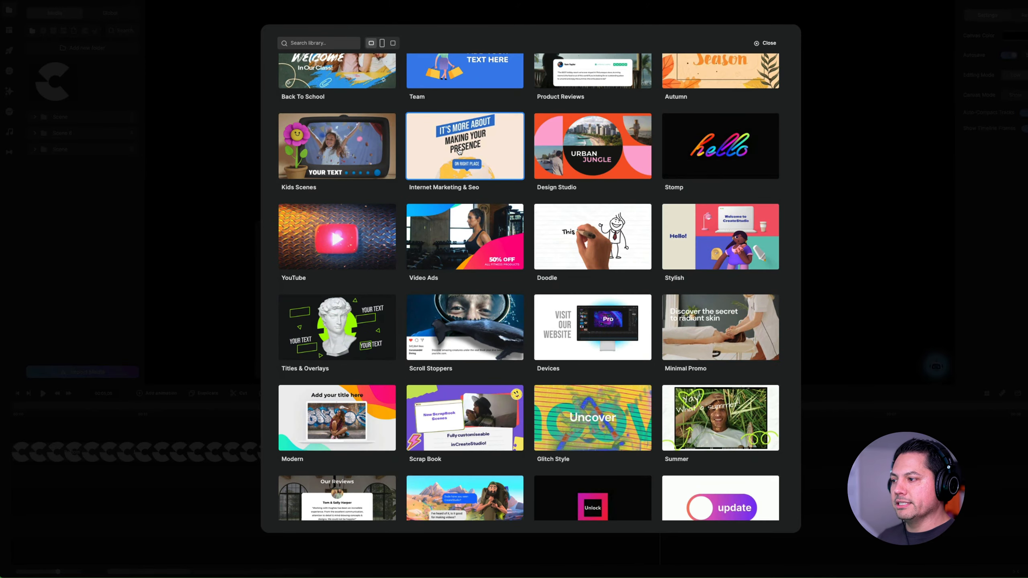
{"action": "left_click", "coordinate": [459, 150]}
{"action": "left_click", "coordinate": [598, 260]}
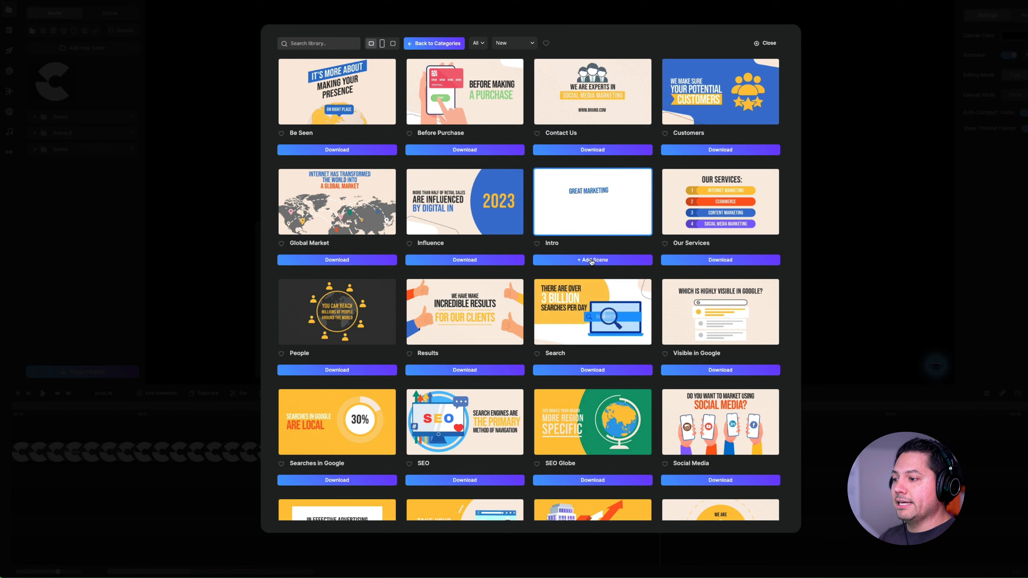
{"action": "left_click", "coordinate": [592, 260]}
{"action": "left_click", "coordinate": [766, 44]}
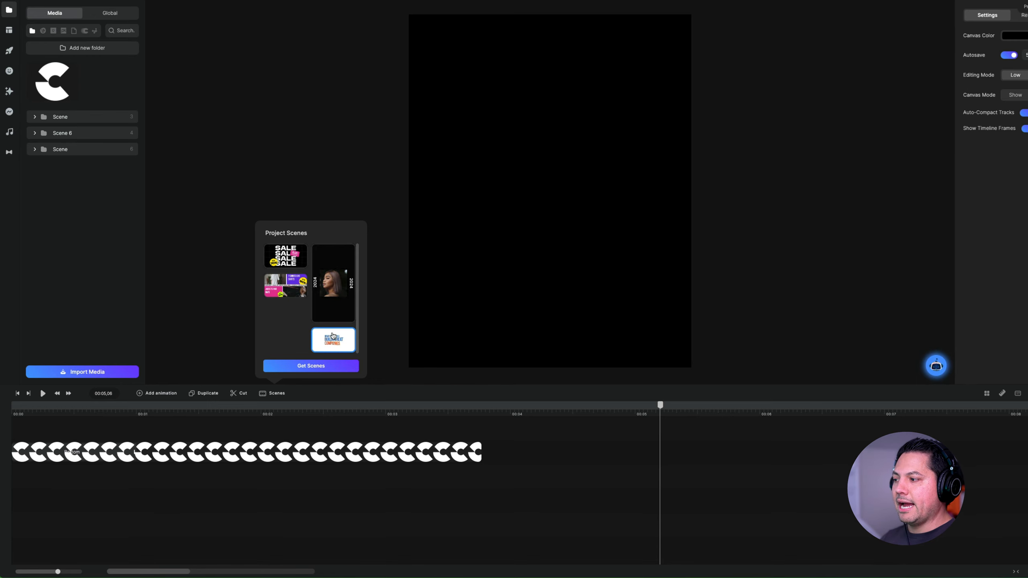
{"action": "left_click_drag", "start_coordinate": [338, 340], "coordinate": [636, 432]}
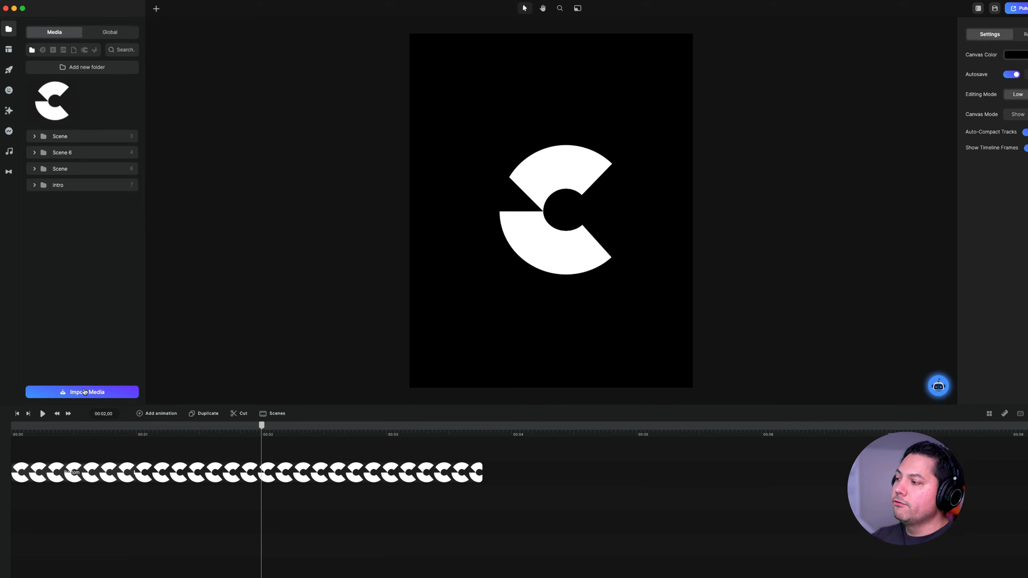
- Compare the project's own media with the Global media library, using the logo image as the example
{"action": "left_click_drag", "start_coordinate": [70, 114], "coordinate": [503, 193]}
{"action": "left_click_drag", "start_coordinate": [464, 161], "coordinate": [56, 115]}
{"action": "left_click", "coordinate": [117, 36]}
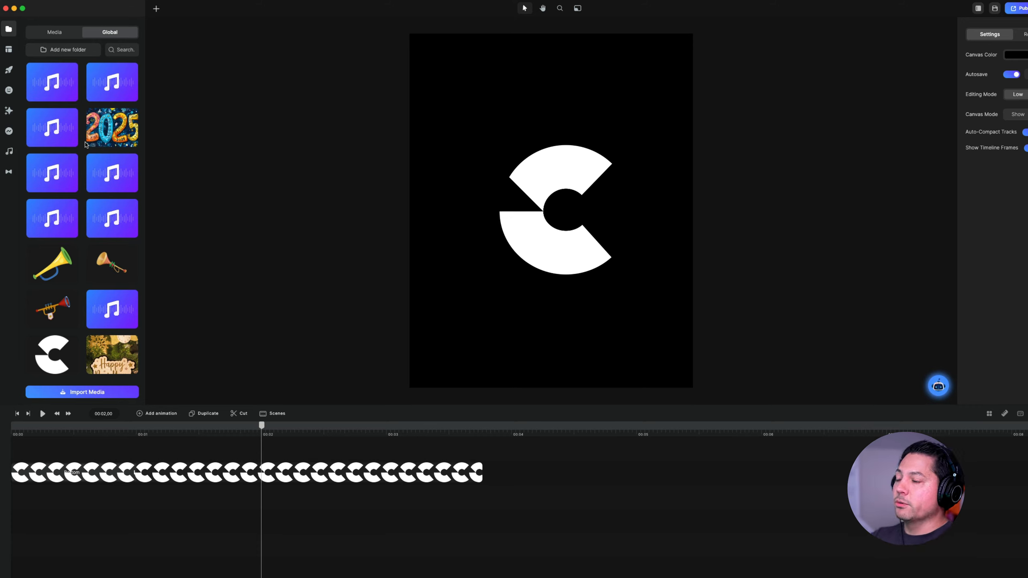
{"action": "left_click", "coordinate": [63, 32]}
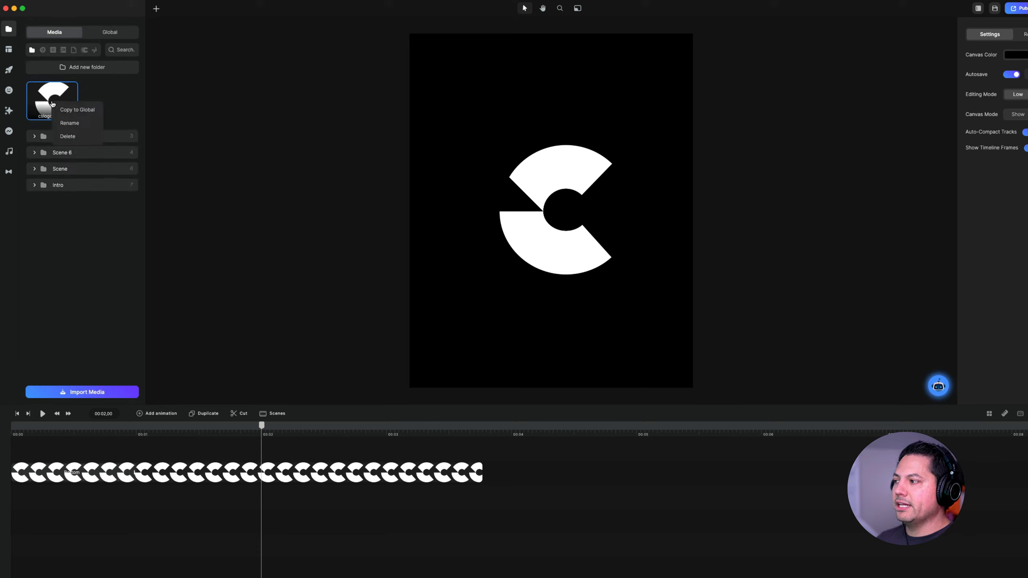
{"action": "left_click", "coordinate": [109, 32]}
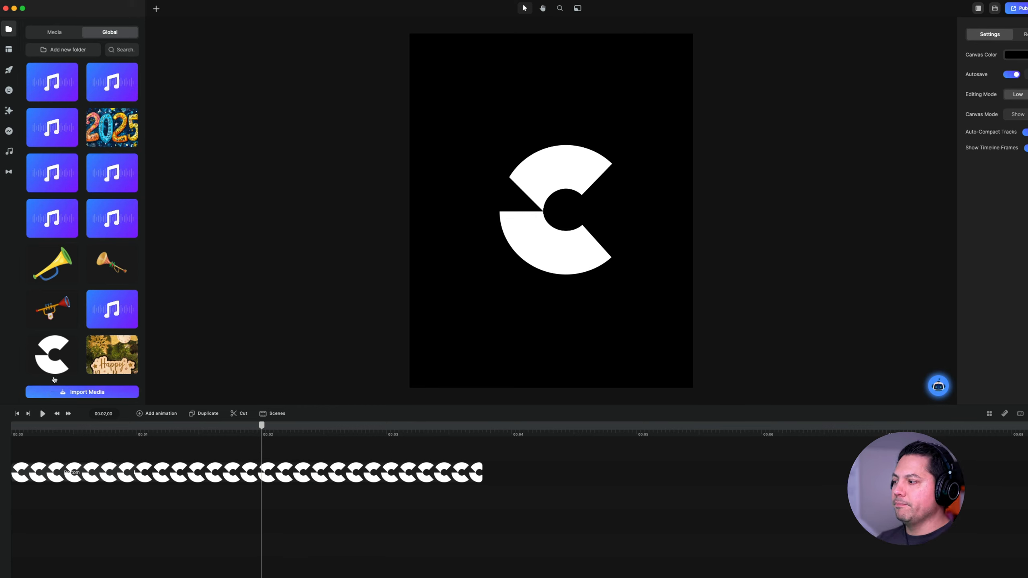
{"action": "left_click_drag", "start_coordinate": [51, 360], "coordinate": [588, 276]}
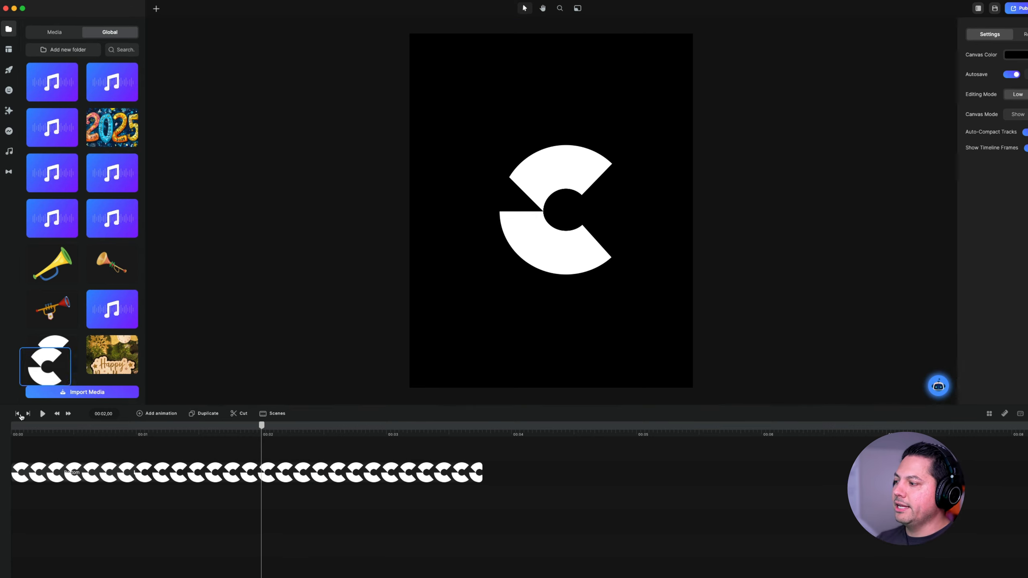
{"action": "left_click", "coordinate": [58, 33]}
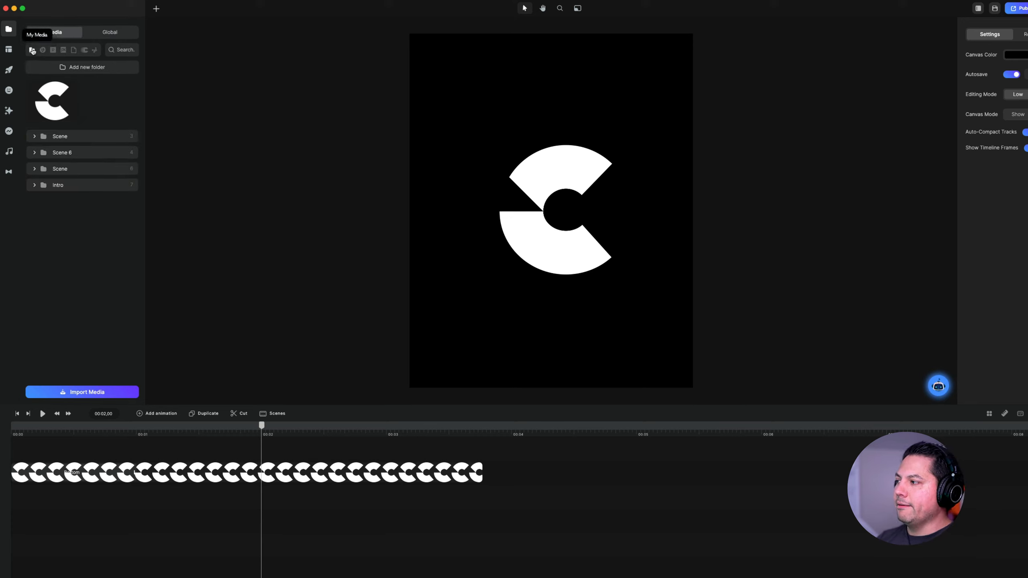
- Browse the built-in stock media sources one after another, including Vecteezy, Pixabay, the sticker source and Coverr
{"action": "left_click", "coordinate": [44, 50]}
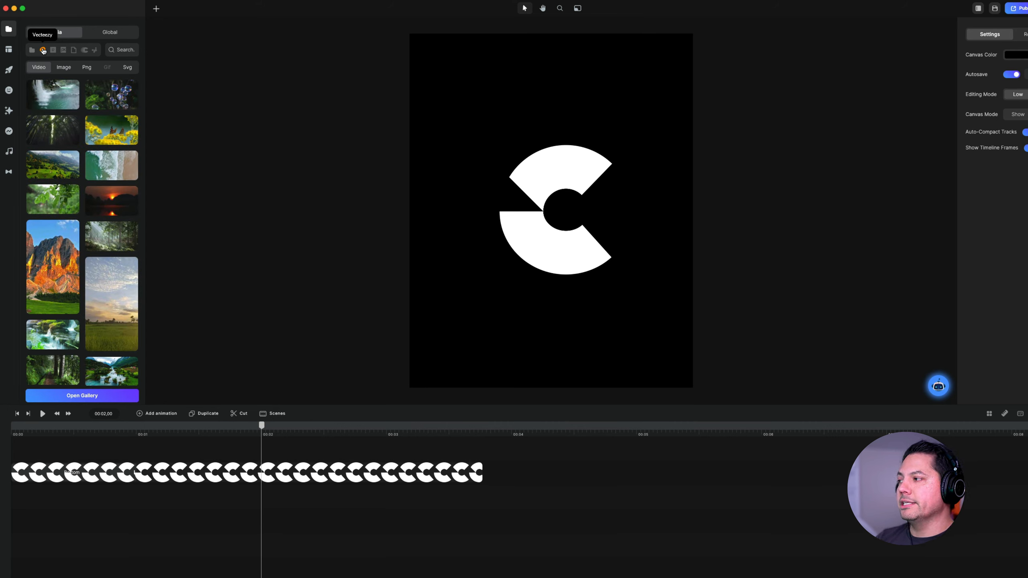
{"action": "left_click", "coordinate": [53, 50]}
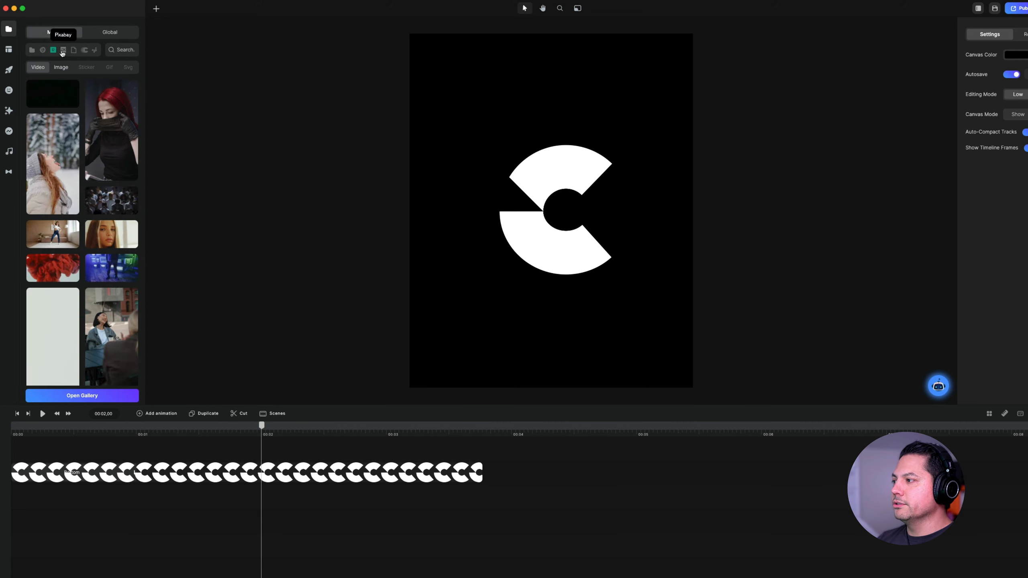
{"action": "left_click", "coordinate": [63, 50]}
{"action": "left_click", "coordinate": [73, 50]}
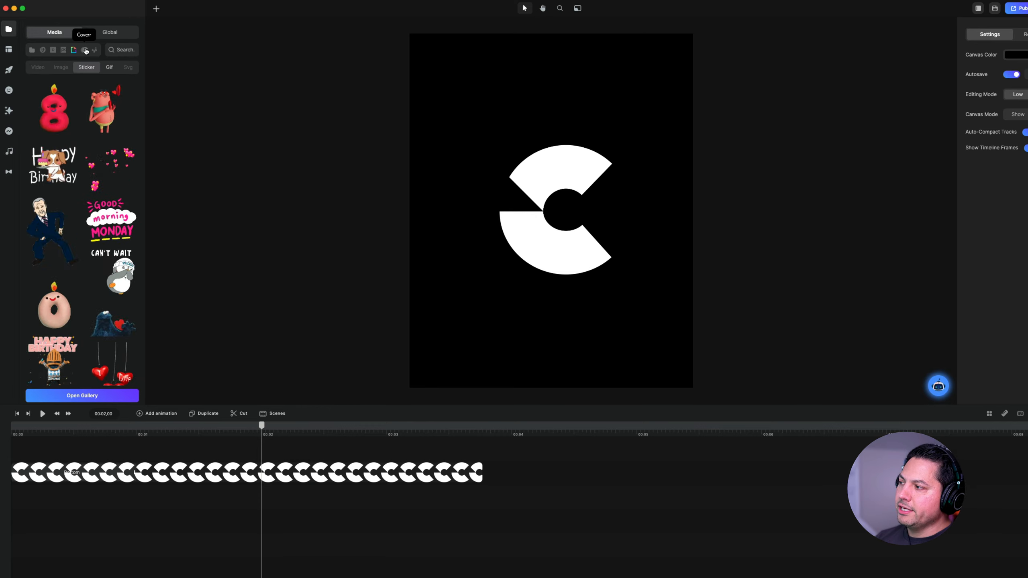
{"action": "left_click", "coordinate": [85, 50]}
{"action": "left_click", "coordinate": [94, 51]}
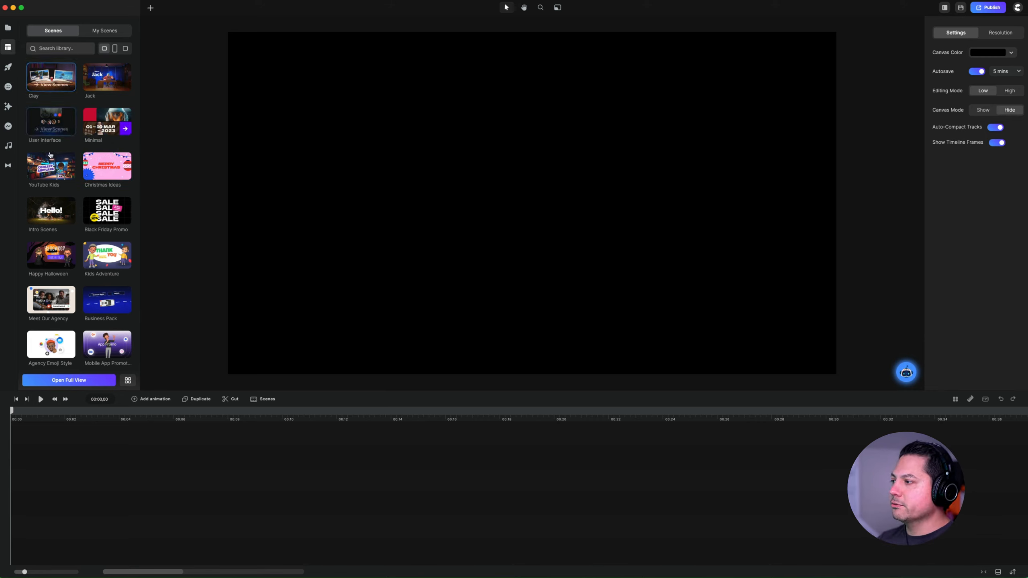
- Look through the horizontal scene categories in the scene library's compact list
{"action": "scroll", "coordinate": [75, 236], "scroll_direction": "down", "scroll_amount": 1}
{"action": "scroll", "coordinate": [103, 243], "scroll_direction": "down", "scroll_amount": 3}
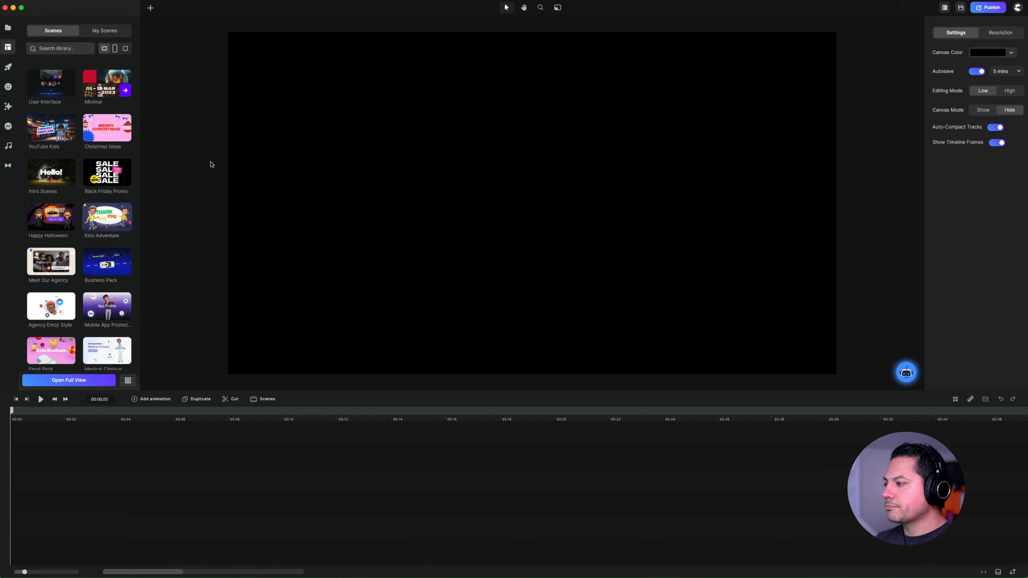
{"action": "scroll", "coordinate": [104, 264], "scroll_direction": "up", "scroll_amount": 4}
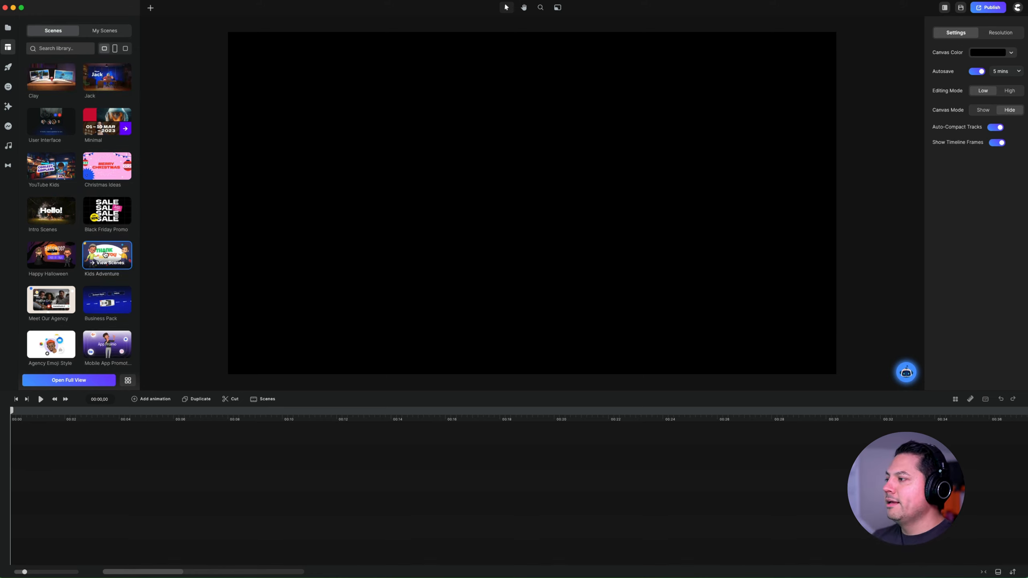
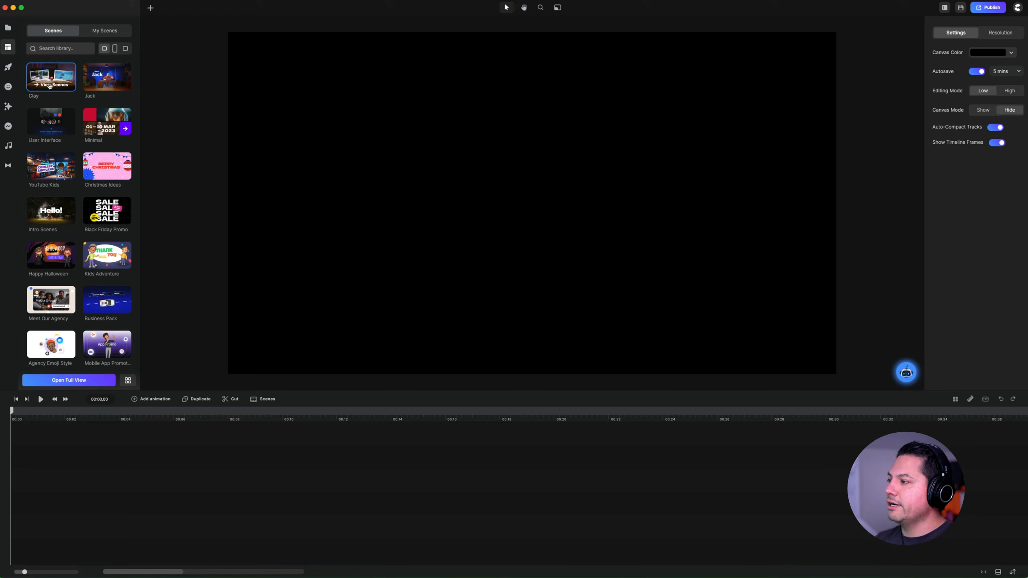
- Add Scene and Scene 2 from the Black Friday Promo category to the timeline, with Scene 2 starting near the first scene's end
{"action": "left_click", "coordinate": [108, 210]}
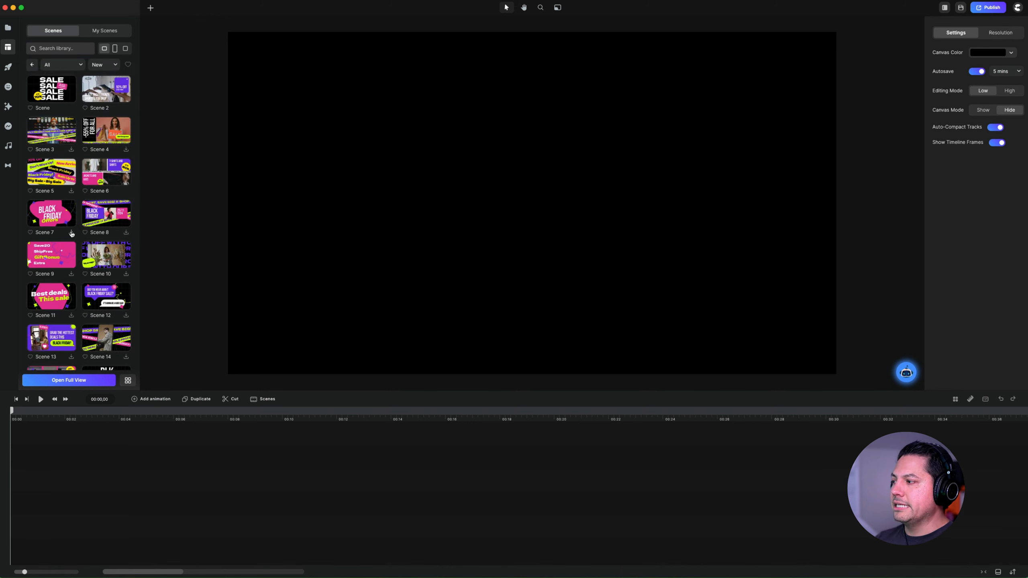
{"action": "left_click_drag", "start_coordinate": [52, 90], "coordinate": [561, 186]}
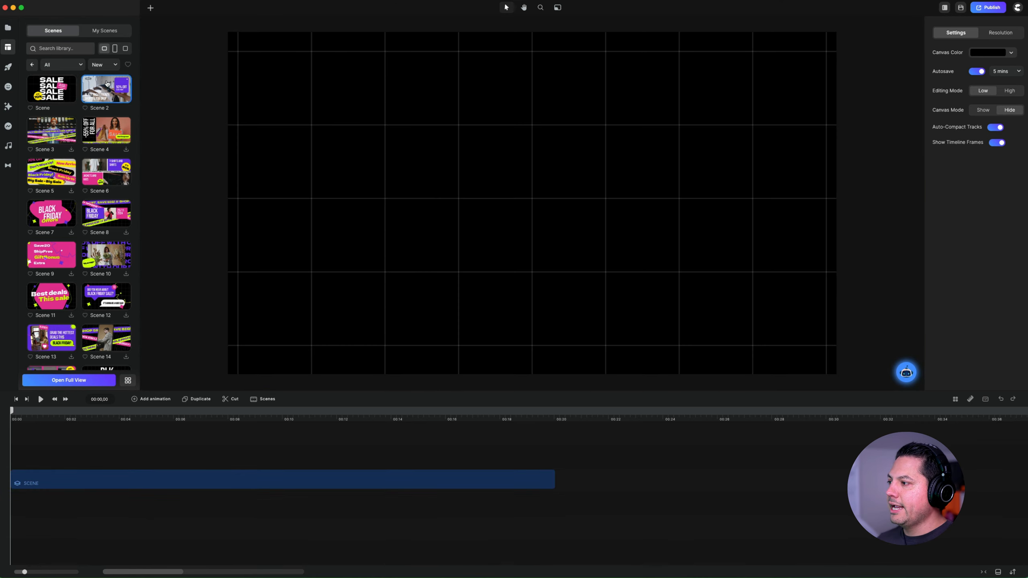
{"action": "left_click_drag", "start_coordinate": [106, 82], "coordinate": [499, 417]}
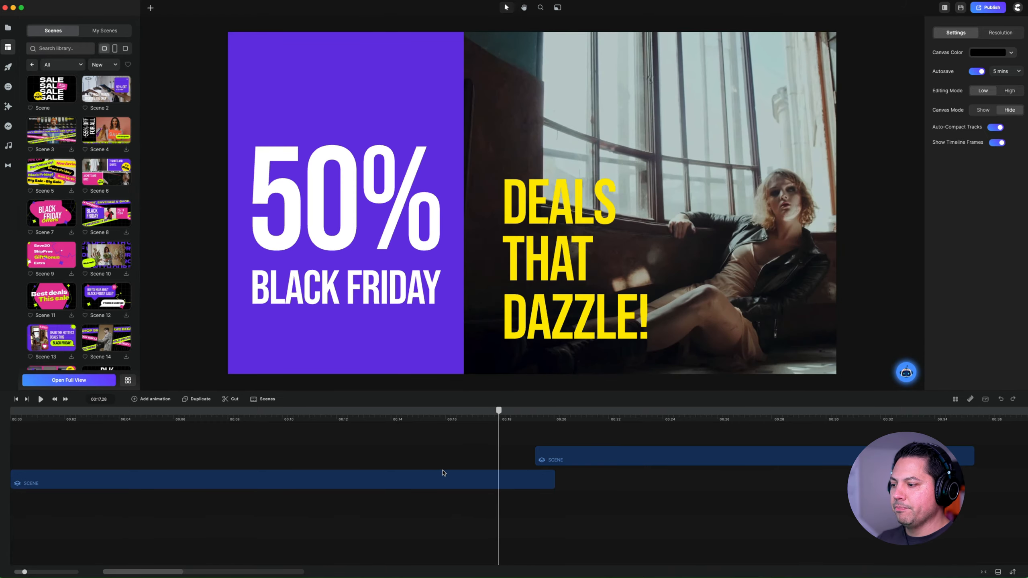
- Save the first Black Friday scene to My Scenes with the playhead on its "Unleash the Savings Storm!" frame, at about 10 seconds
{"action": "left_click", "coordinate": [473, 475]}
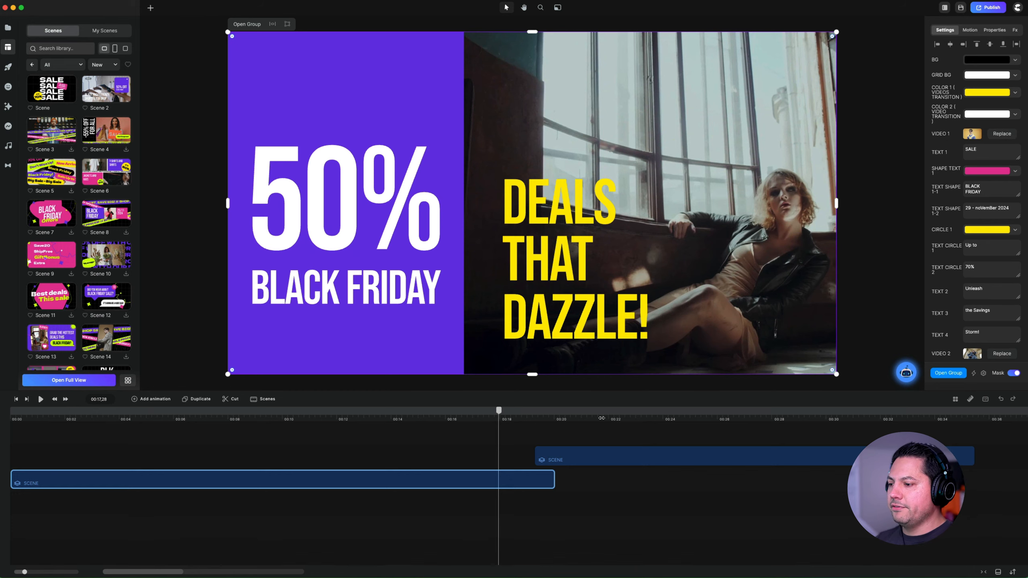
{"action": "left_click_drag", "start_coordinate": [602, 418], "coordinate": [362, 410]}
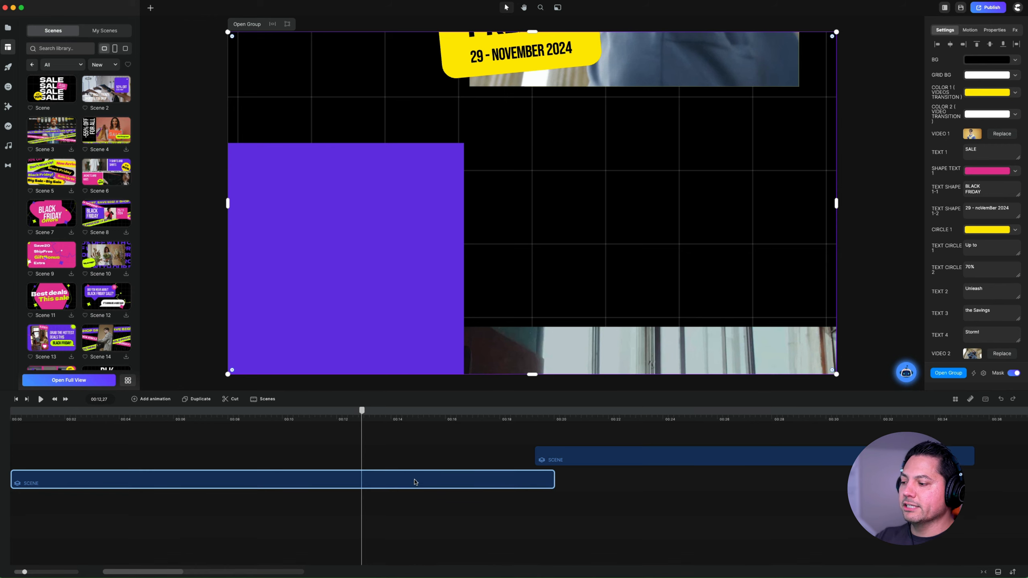
{"action": "left_click_drag", "start_coordinate": [361, 412], "coordinate": [290, 414]}
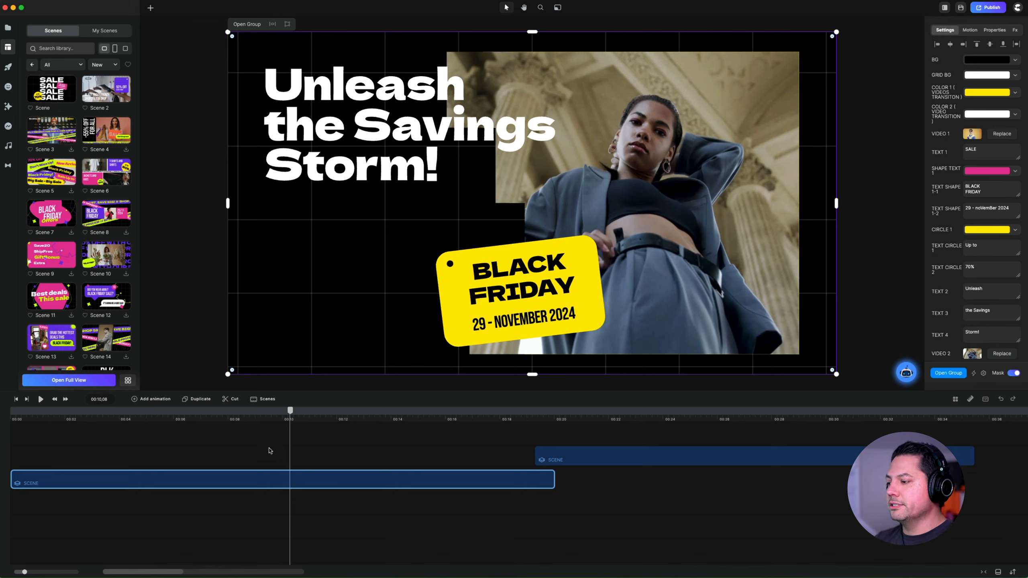
{"action": "right_click", "coordinate": [274, 481]}
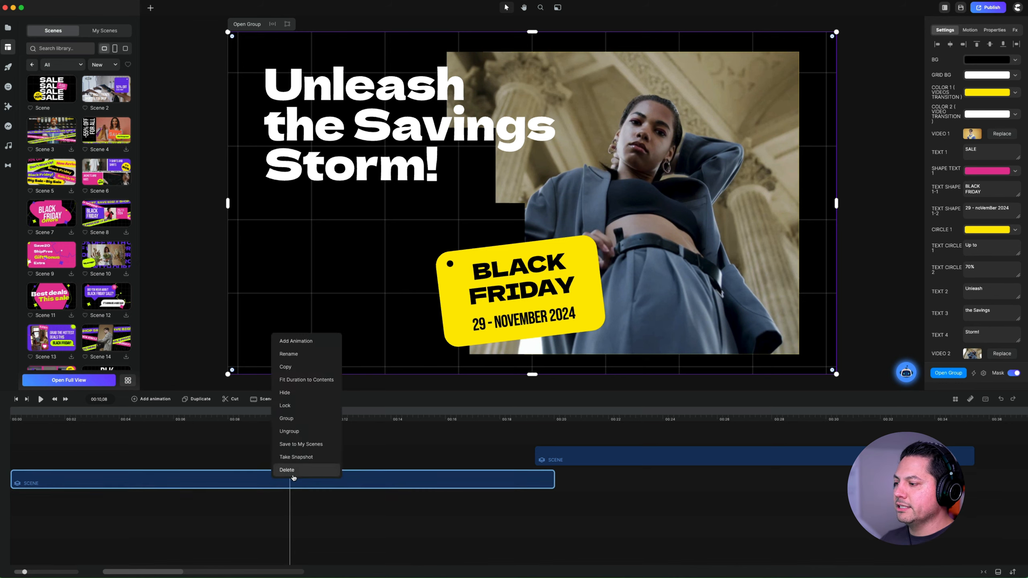
{"action": "left_click", "coordinate": [297, 444]}
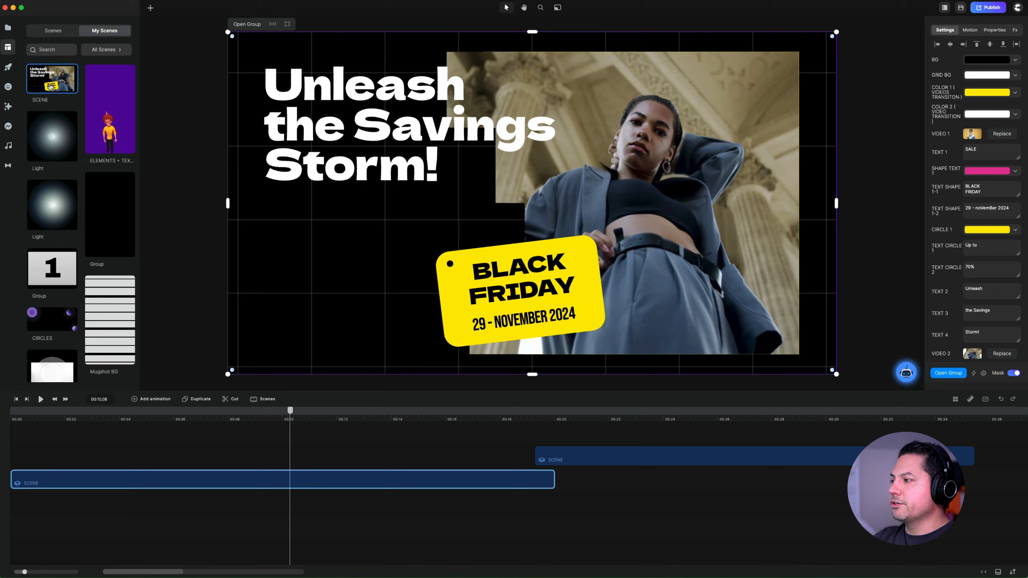
- Compare the saved scene in My Scenes with the built-in Black Friday Promo scenes
{"action": "left_click_drag", "start_coordinate": [50, 86], "coordinate": [57, 47]}
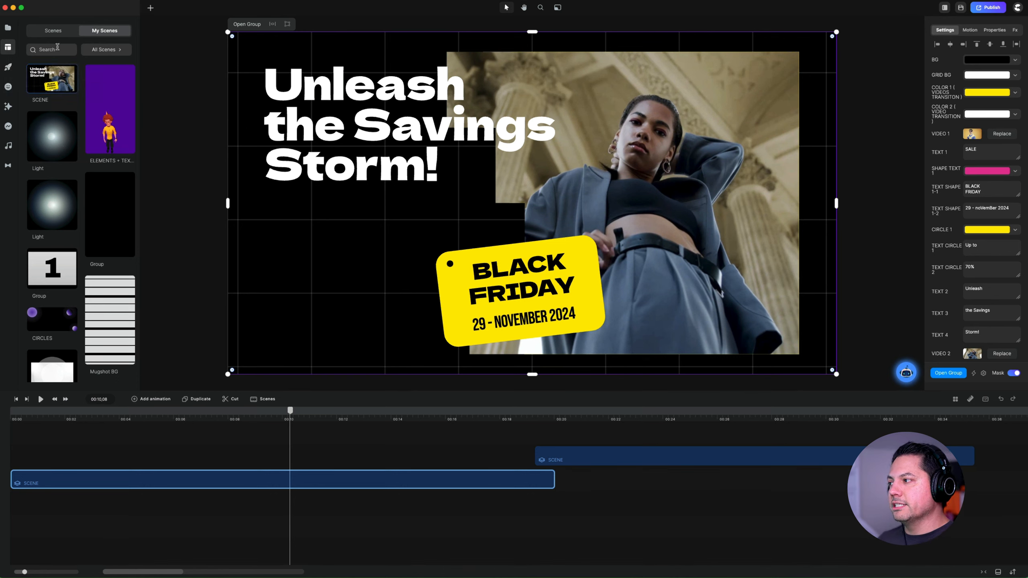
{"action": "left_click", "coordinate": [61, 31]}
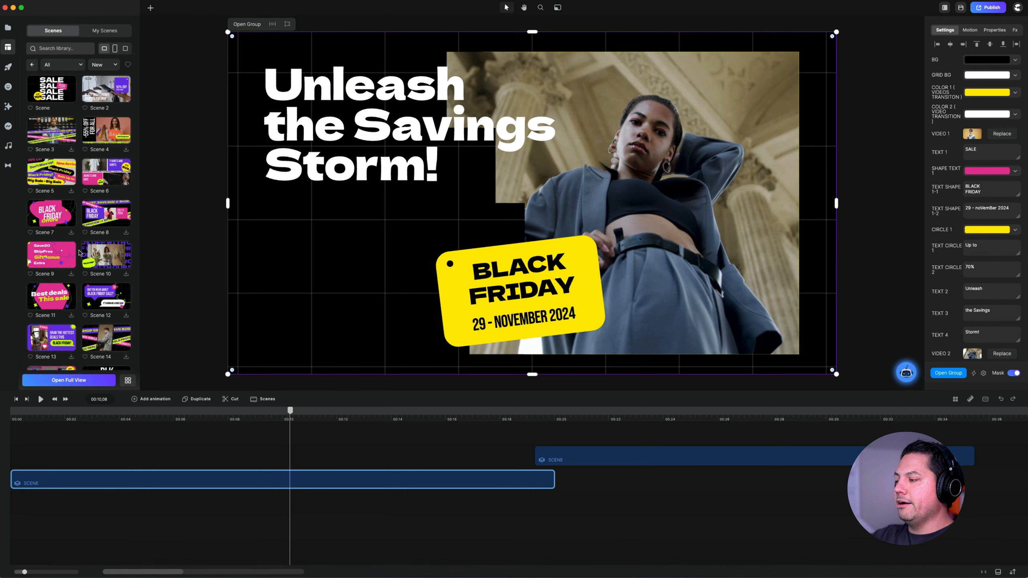
{"action": "scroll", "coordinate": [91, 284], "scroll_direction": "down", "scroll_amount": 3}
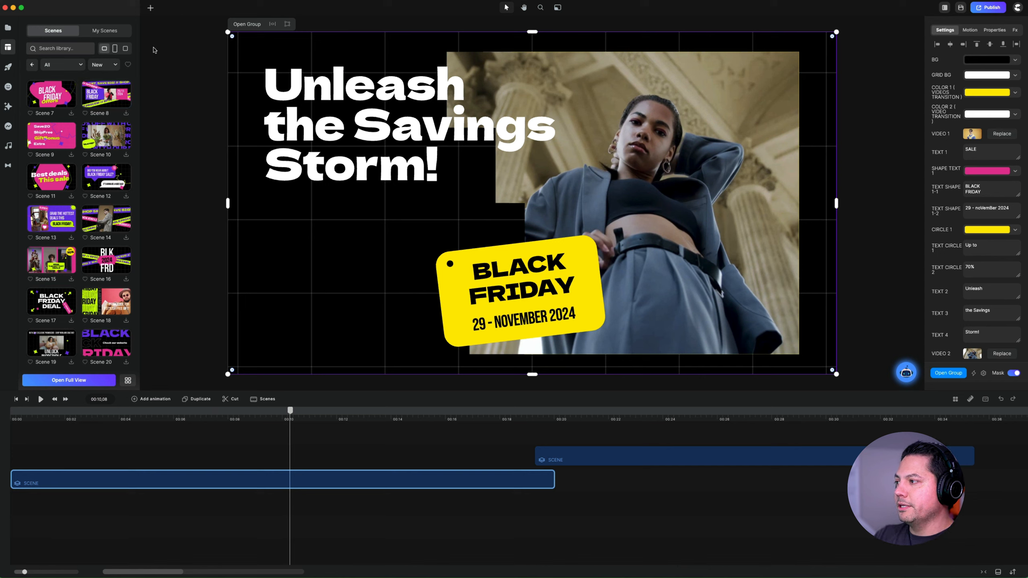
{"action": "left_click", "coordinate": [106, 32]}
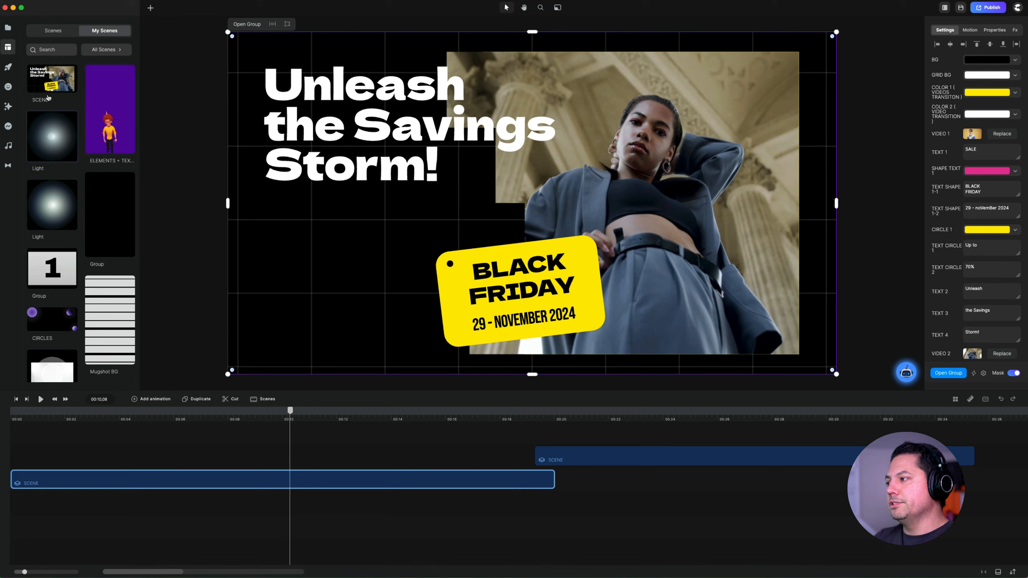
{"action": "left_click", "coordinate": [47, 31]}
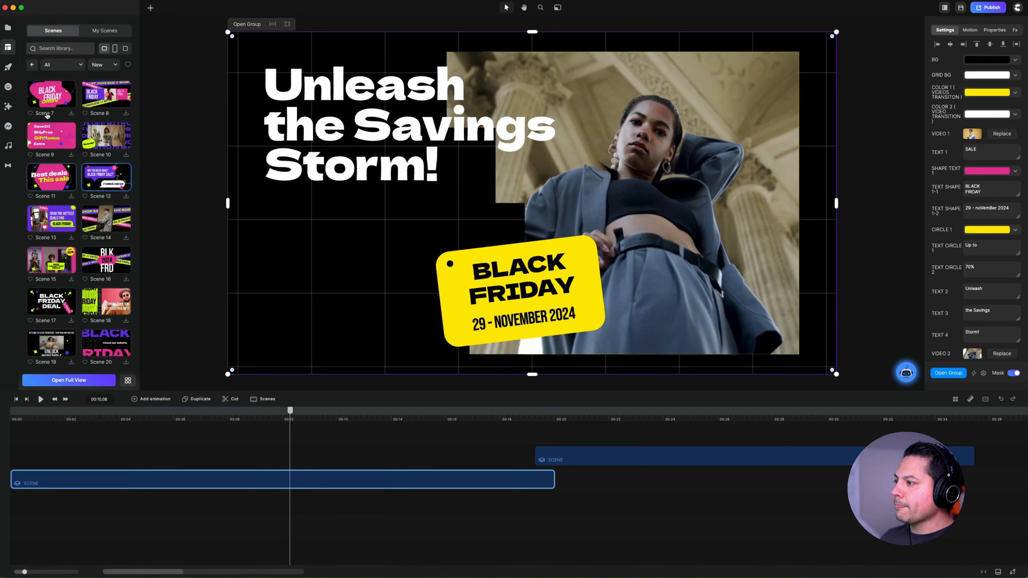
- Look over the Studio element categories and view the Shapes collection
{"action": "left_click", "coordinate": [9, 67]}
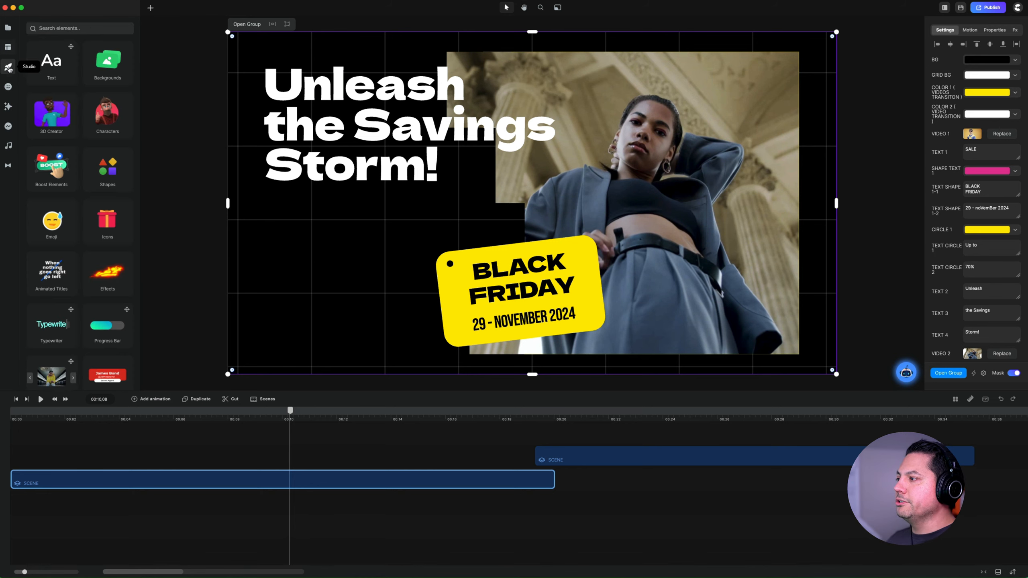
{"action": "scroll", "coordinate": [93, 211], "scroll_direction": "down", "scroll_amount": 2}
{"action": "scroll", "coordinate": [93, 211], "scroll_direction": "down", "scroll_amount": 1}
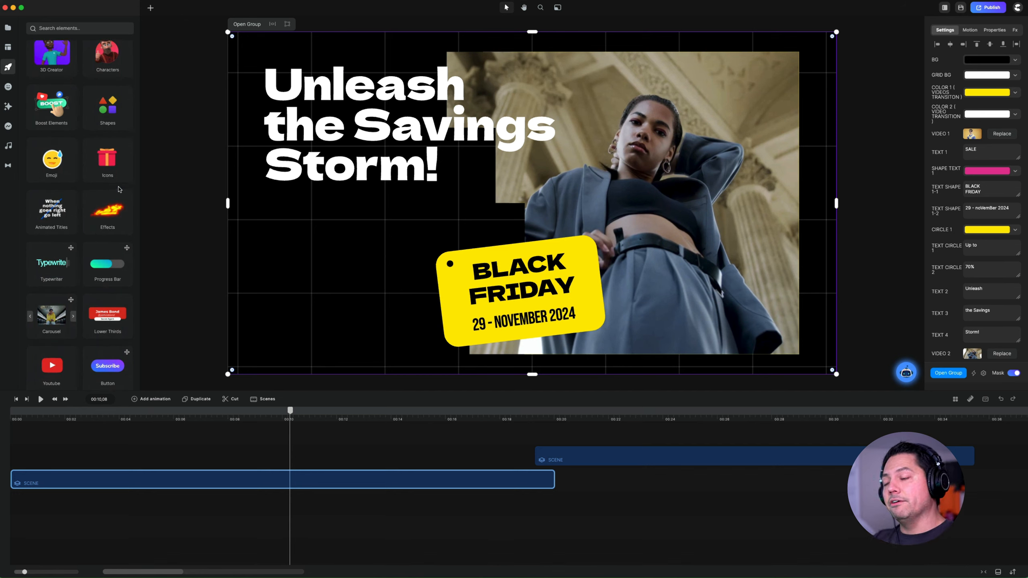
{"action": "scroll", "coordinate": [115, 186], "scroll_direction": "up", "scroll_amount": 2}
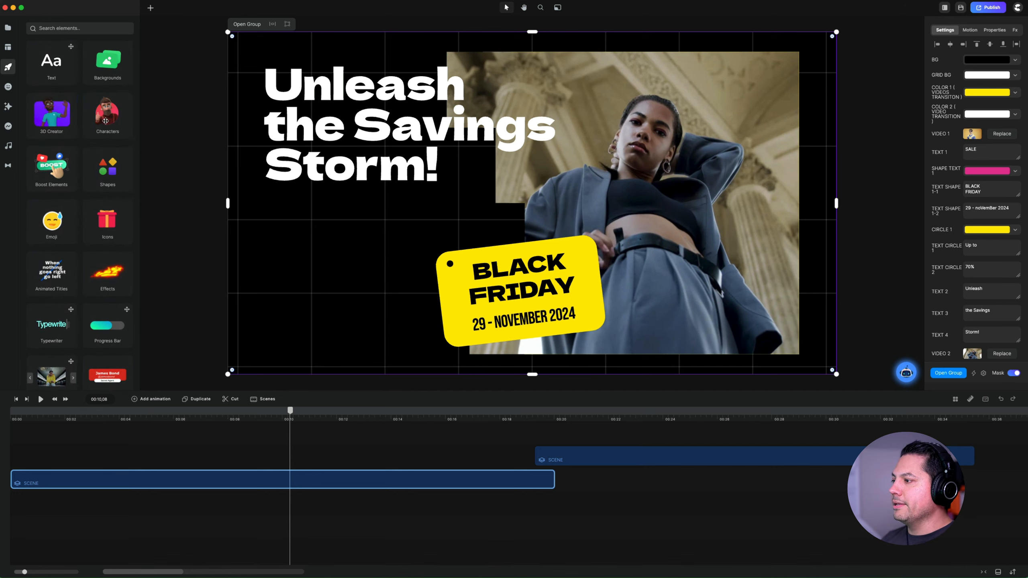
{"action": "left_click", "coordinate": [107, 178]}
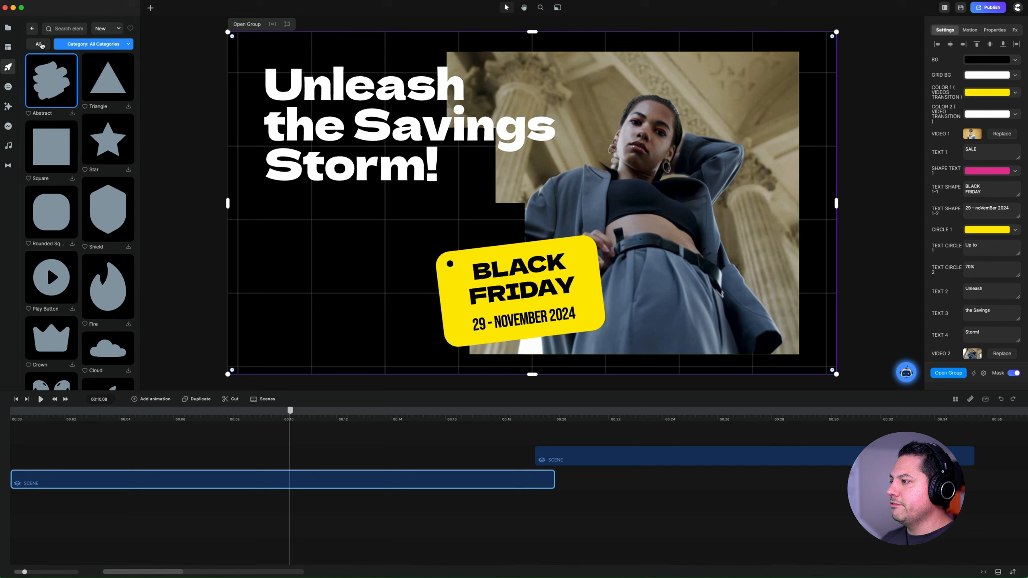
{"action": "left_click", "coordinate": [32, 28]}
- Examine the remaining Studio element categories, including the contents of Scroll Stopper
{"action": "scroll", "coordinate": [108, 162], "scroll_direction": "down", "scroll_amount": 3}
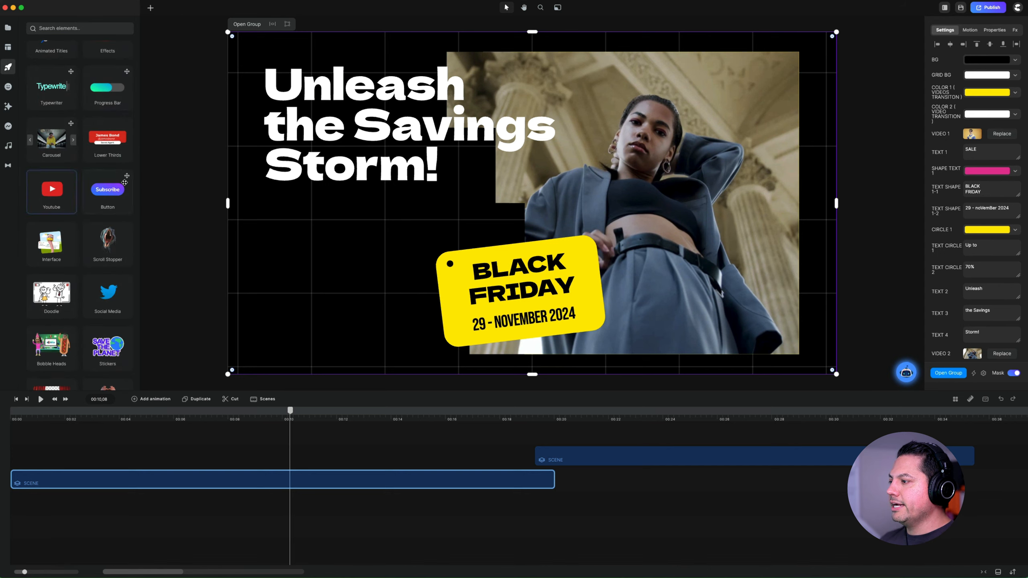
{"action": "scroll", "coordinate": [101, 186], "scroll_direction": "down", "scroll_amount": 2}
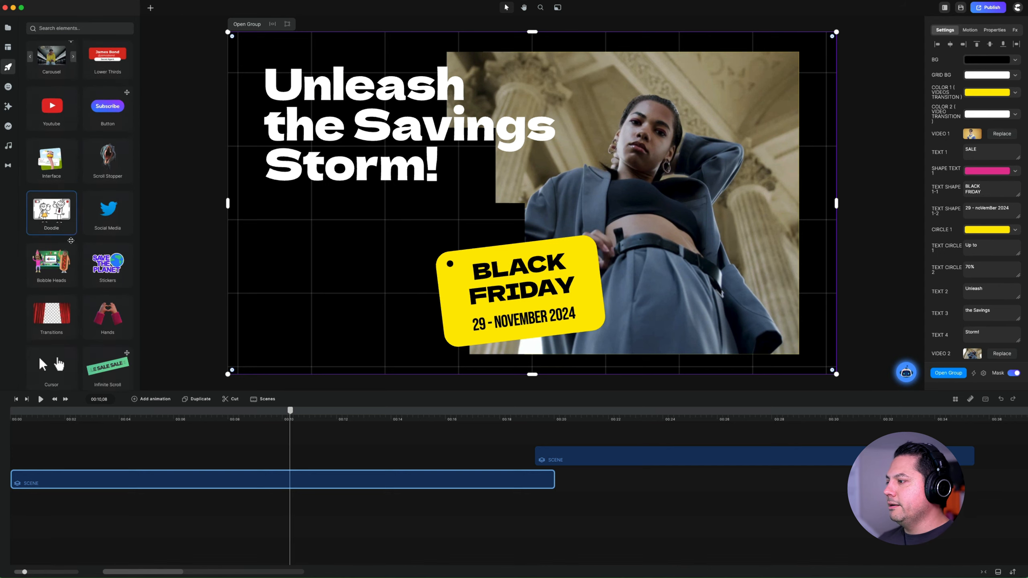
{"action": "left_click", "coordinate": [107, 165]}
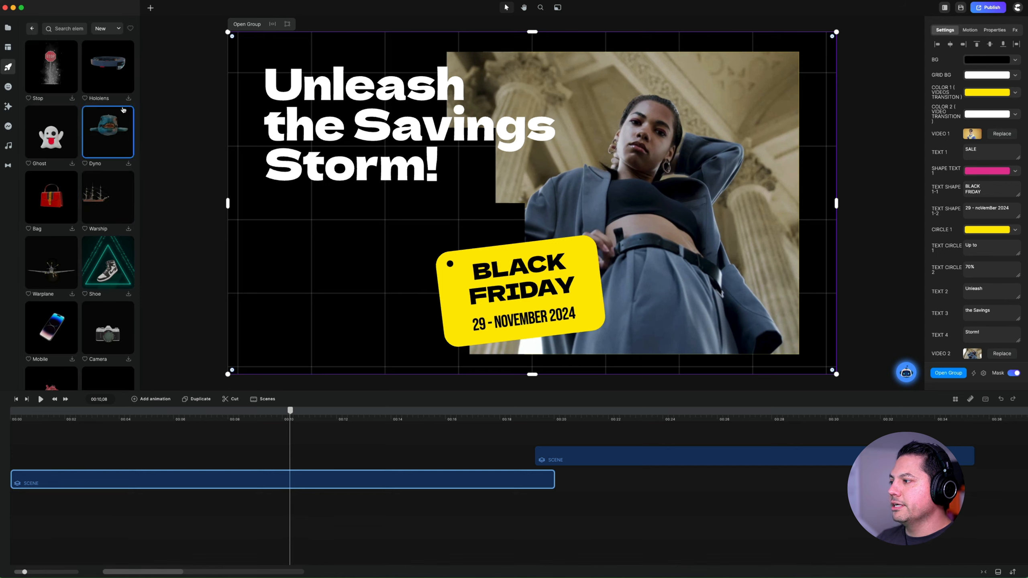
{"action": "left_click", "coordinate": [32, 29]}
{"action": "scroll", "coordinate": [86, 243], "scroll_direction": "down", "scroll_amount": 5}
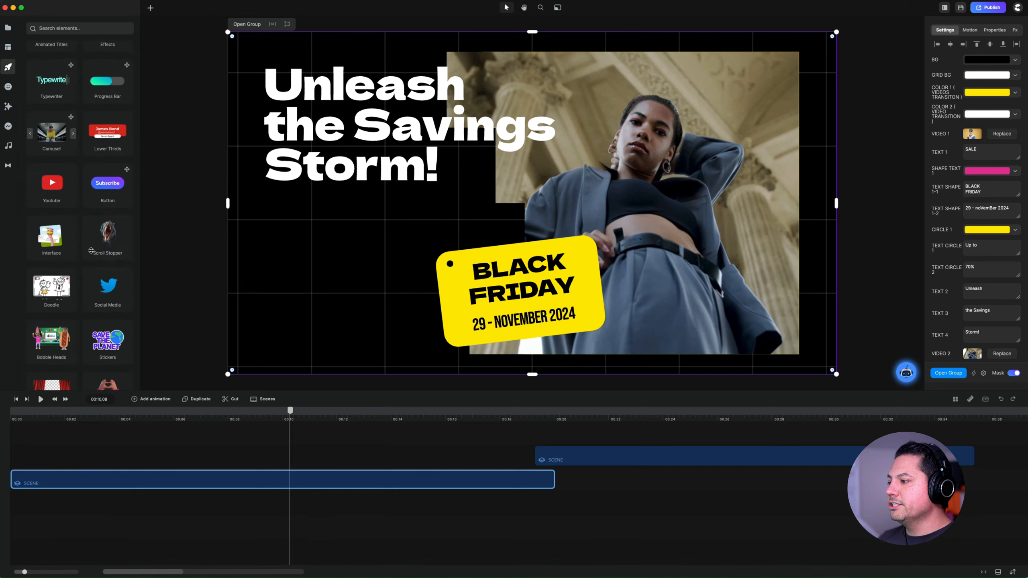
{"action": "scroll", "coordinate": [85, 275], "scroll_direction": "up", "scroll_amount": 5}
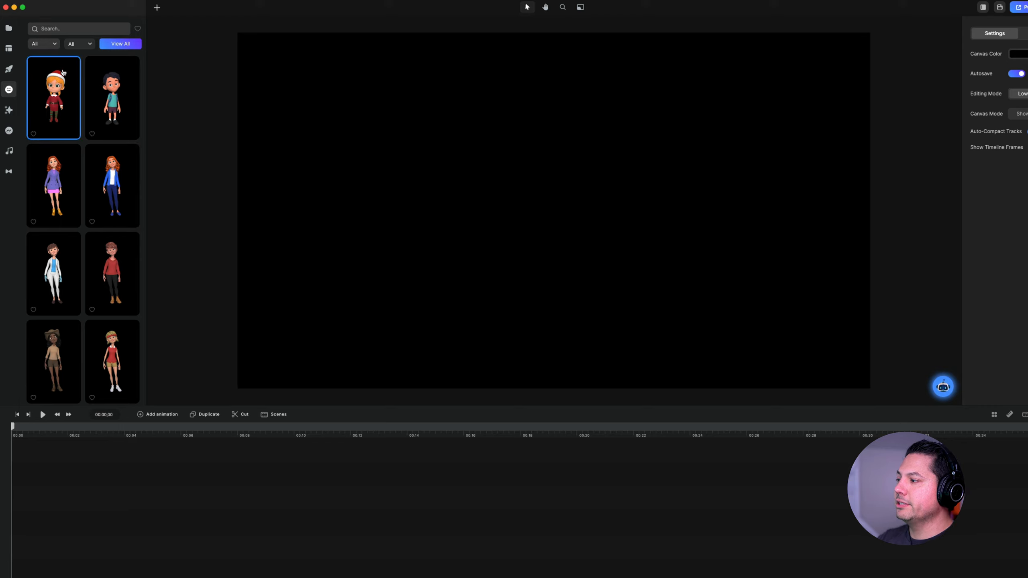
- Filter the character library by the Pixar, Minimal and Animoji styles in turn, ending on Pixar
{"action": "left_click", "coordinate": [54, 47]}
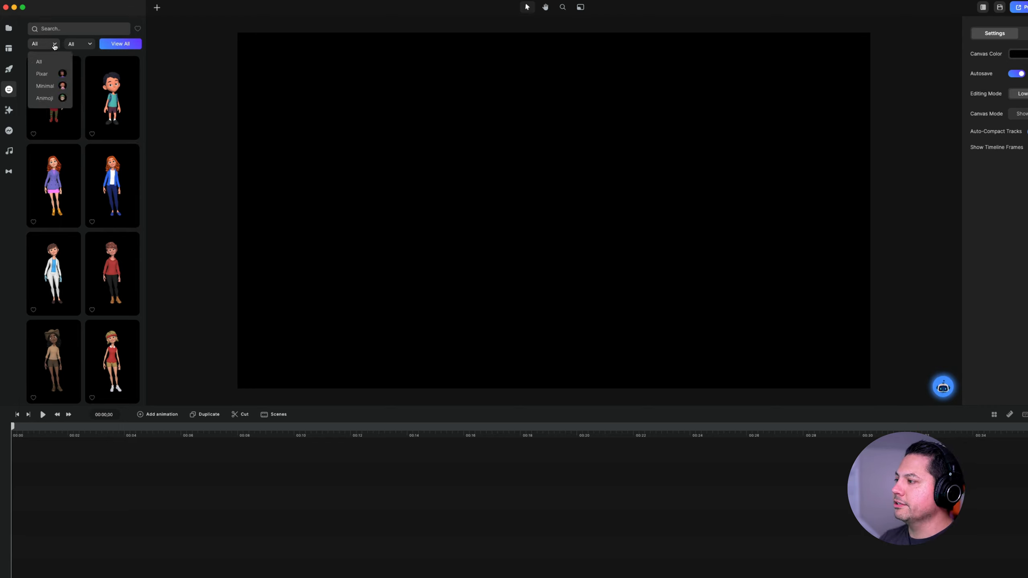
{"action": "left_click", "coordinate": [44, 73]}
{"action": "left_click", "coordinate": [44, 44]}
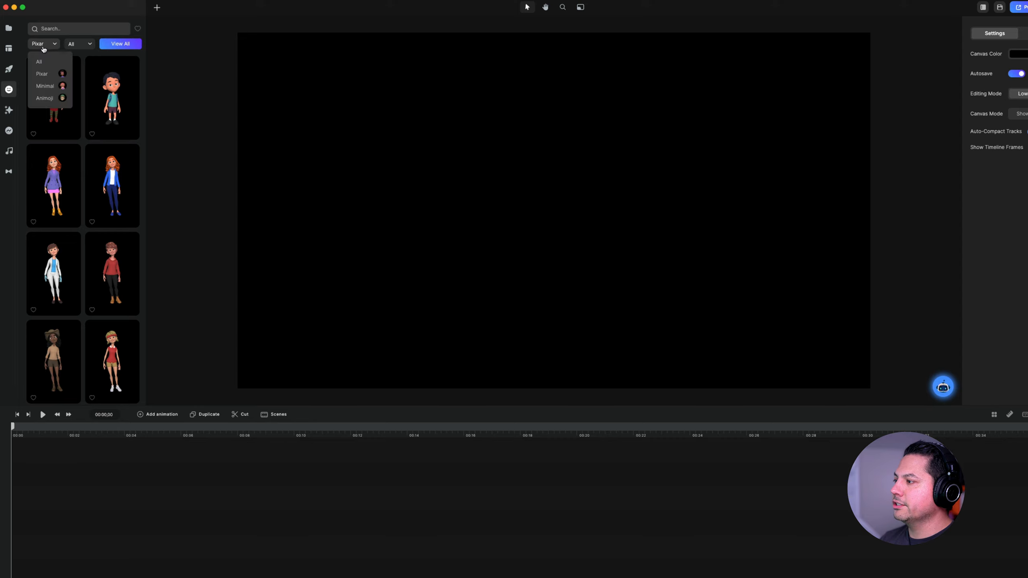
{"action": "left_click", "coordinate": [50, 86]}
{"action": "left_click", "coordinate": [44, 43]}
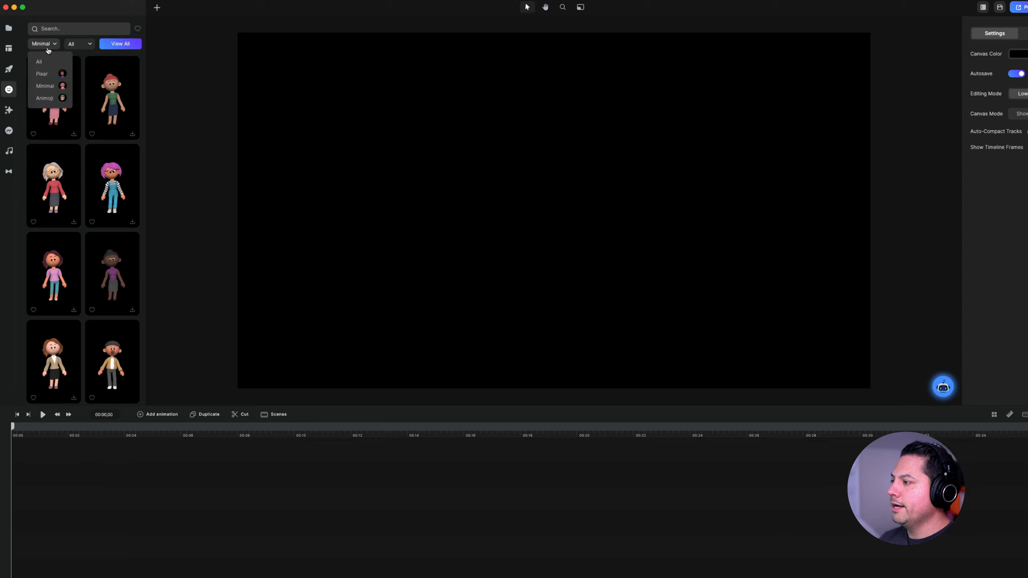
{"action": "left_click", "coordinate": [49, 99]}
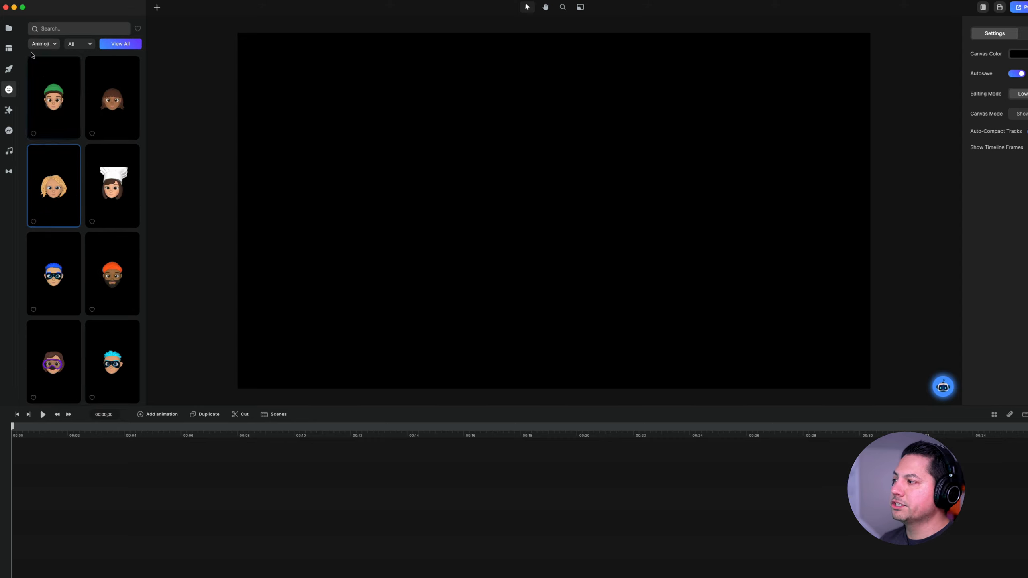
{"action": "left_click", "coordinate": [43, 45]}
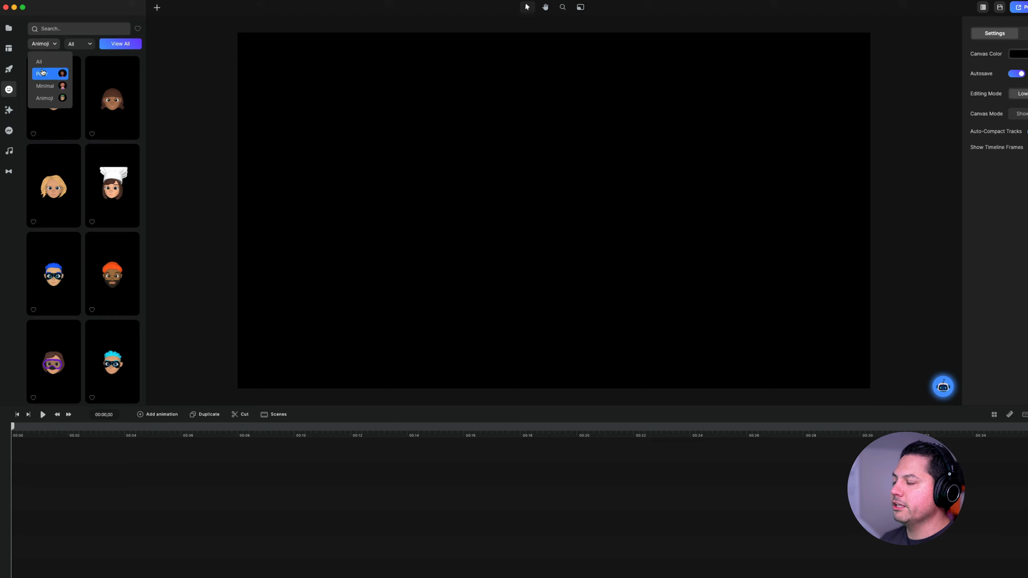
{"action": "left_click", "coordinate": [42, 73]}
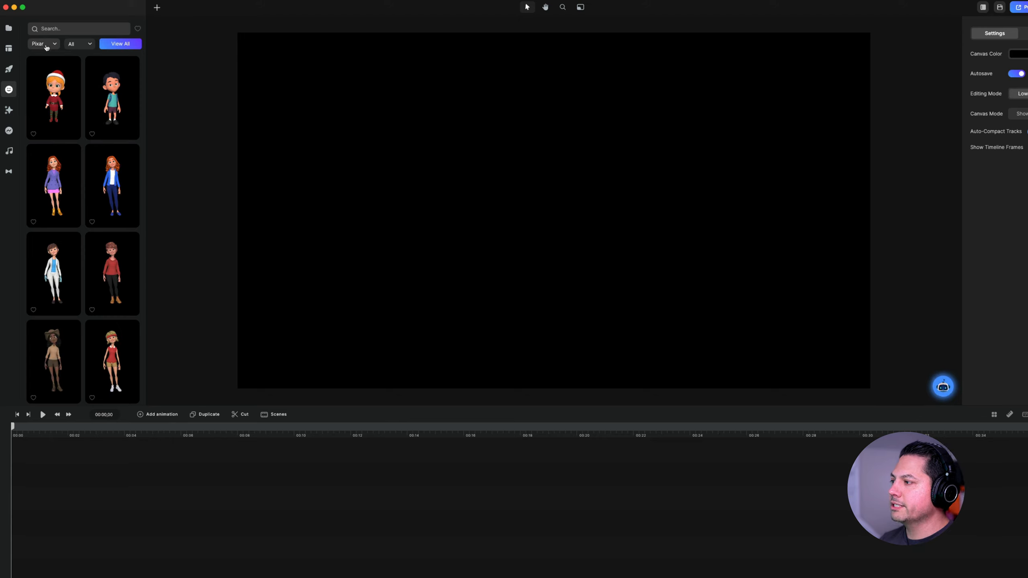
- Keep the gender filter at All and add the Pixar character with glasses, blue open shirt and yellow trousers to the canvas
{"action": "left_click", "coordinate": [78, 45]}
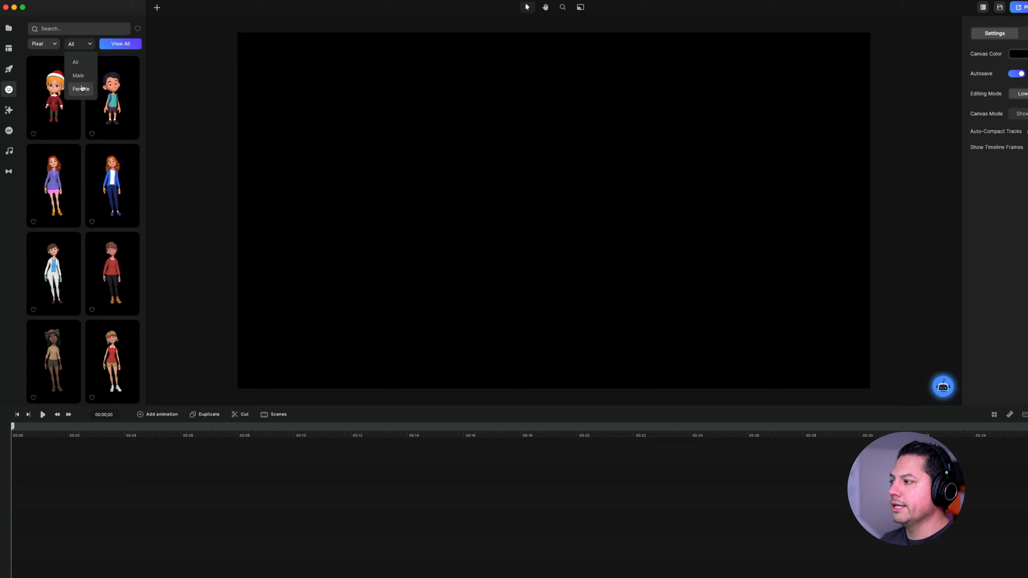
{"action": "left_click", "coordinate": [85, 67]}
{"action": "scroll", "coordinate": [66, 204], "scroll_direction": "down", "scroll_amount": 5}
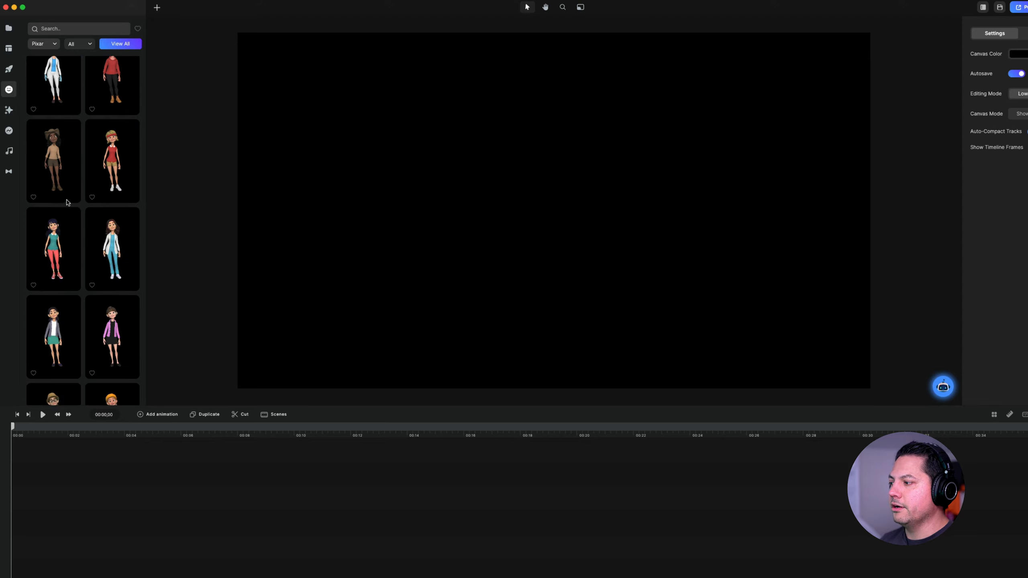
{"action": "scroll", "coordinate": [88, 241], "scroll_direction": "down", "scroll_amount": 5}
{"action": "scroll", "coordinate": [88, 263], "scroll_direction": "down", "scroll_amount": 5}
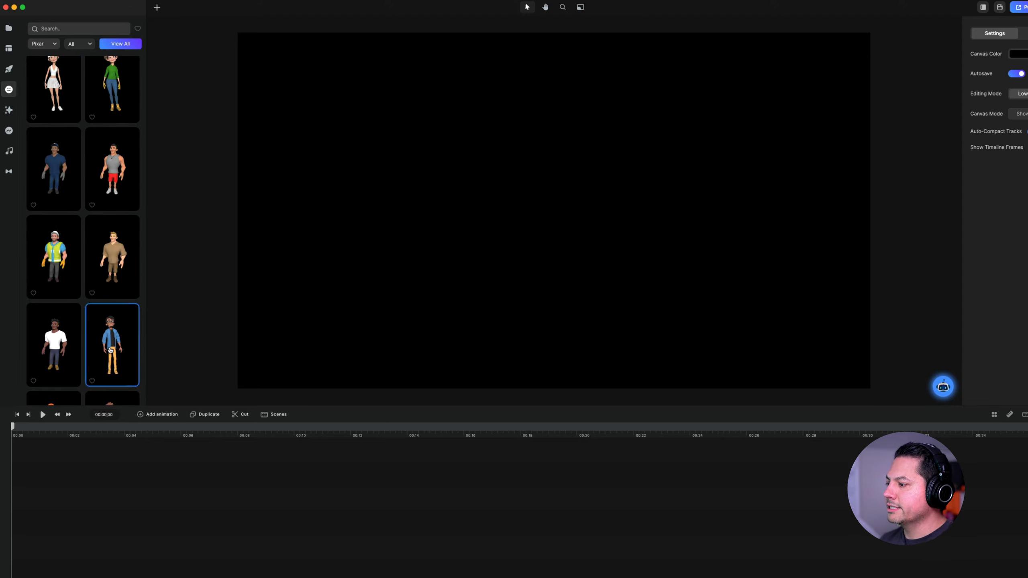
{"action": "left_click_drag", "start_coordinate": [112, 344], "coordinate": [479, 254]}
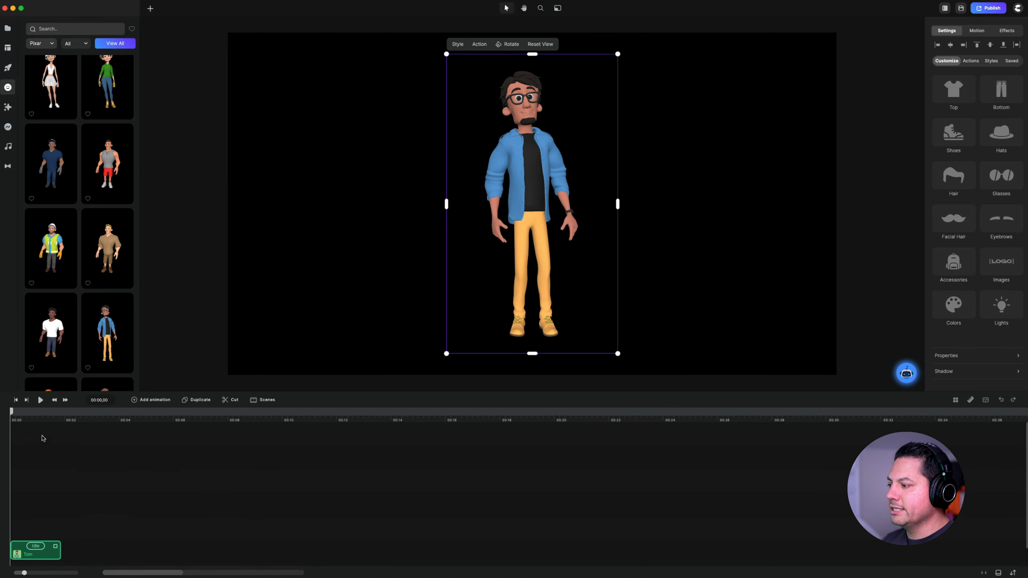
- Dress the character in the Hoodie top and the Beach Shorts bottom
{"action": "left_click_drag", "start_coordinate": [35, 418], "coordinate": [185, 495]}
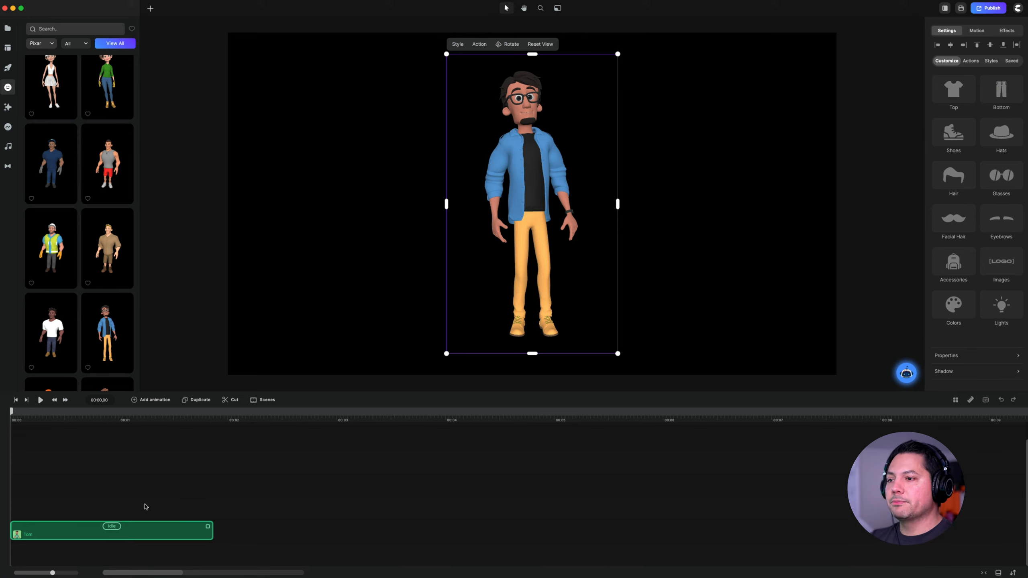
{"action": "left_click", "coordinate": [157, 508]}
{"action": "left_click", "coordinate": [134, 530]}
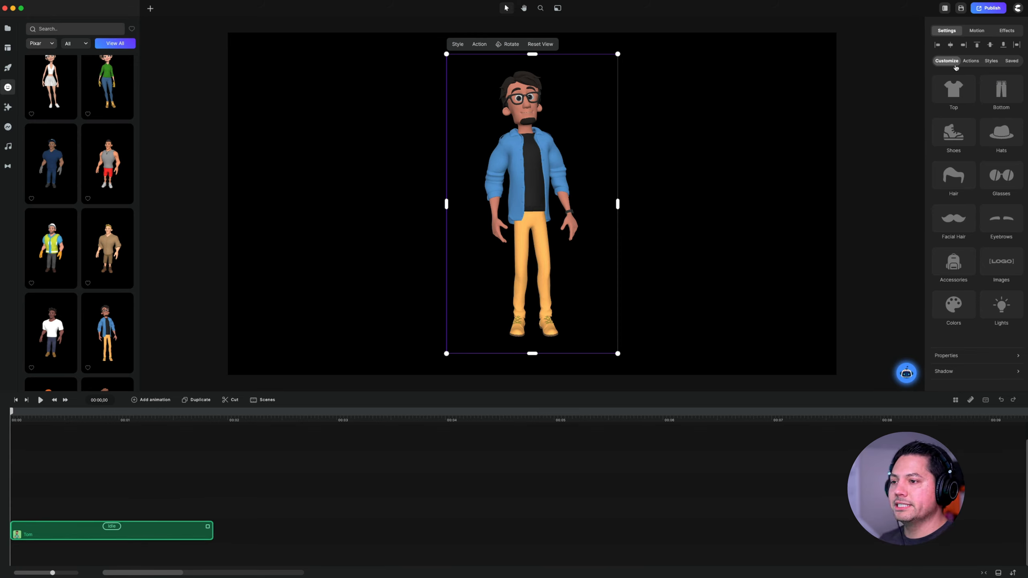
{"action": "left_click", "coordinate": [953, 90]}
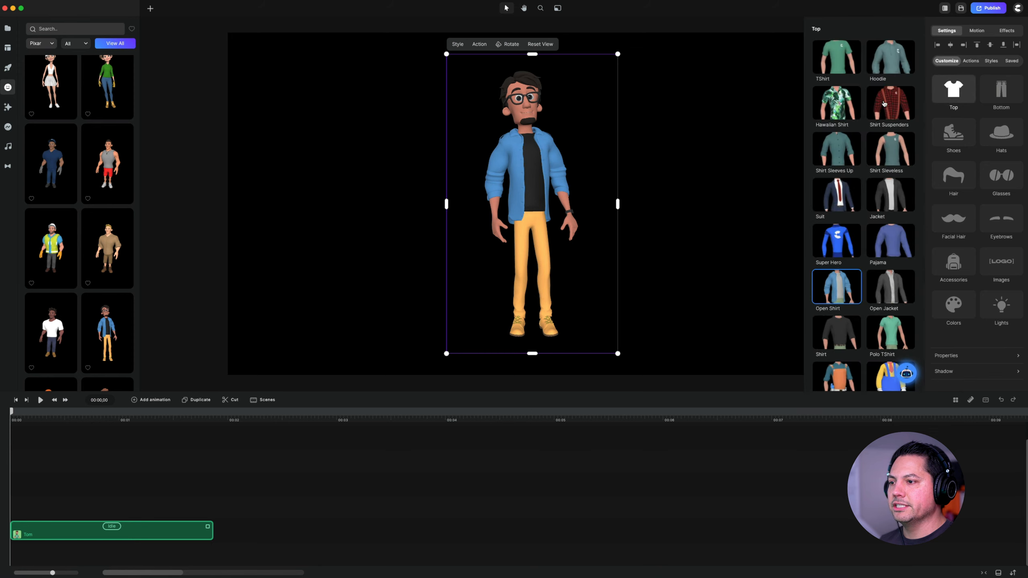
{"action": "left_click", "coordinate": [889, 78]}
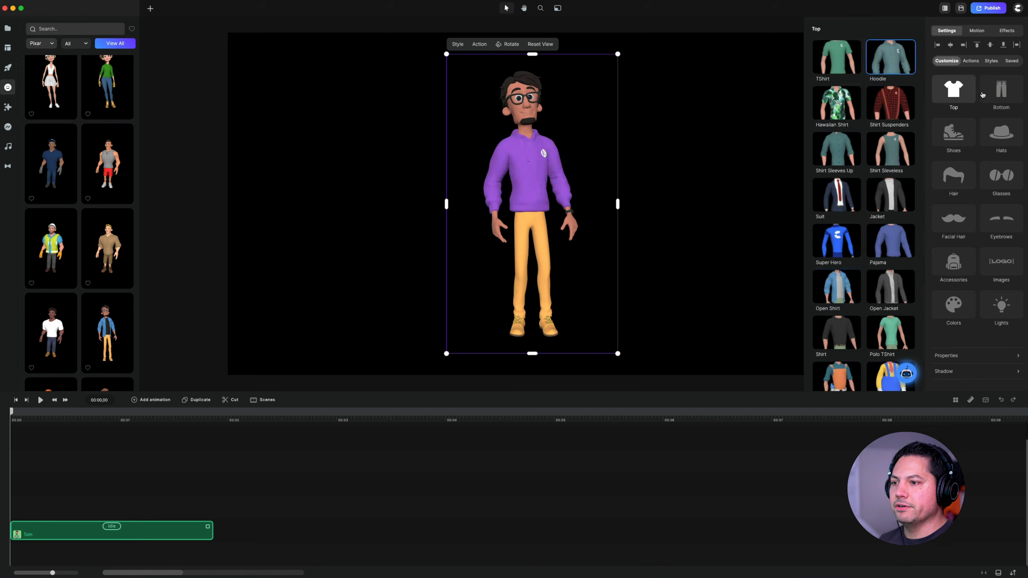
{"action": "left_click", "coordinate": [999, 97]}
{"action": "left_click", "coordinate": [893, 197]}
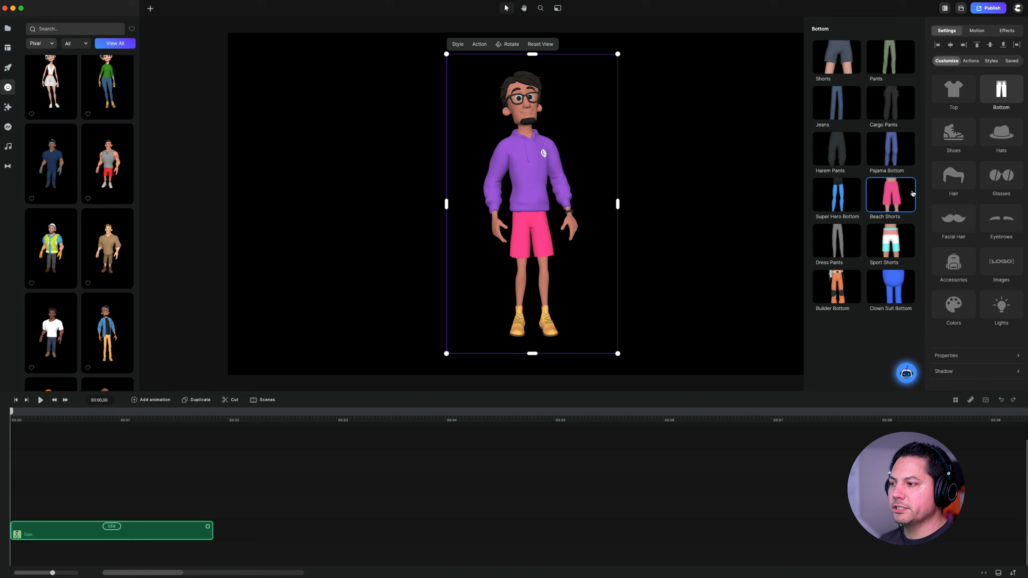
- Change the character's shoes to Tennis and add the Party hat
{"action": "left_click", "coordinate": [954, 134]}
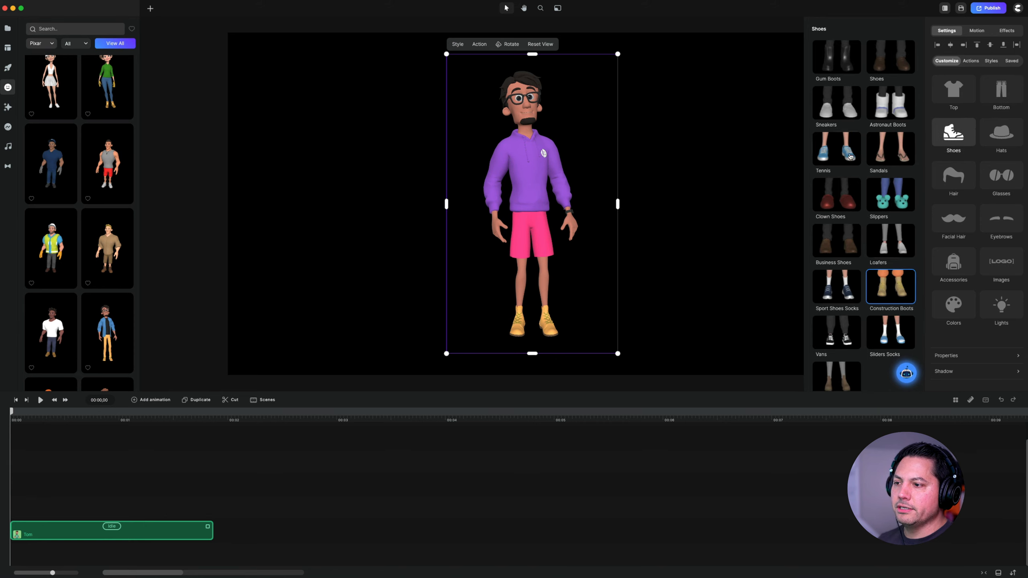
{"action": "left_click", "coordinate": [836, 154]}
{"action": "left_click", "coordinate": [1000, 133]}
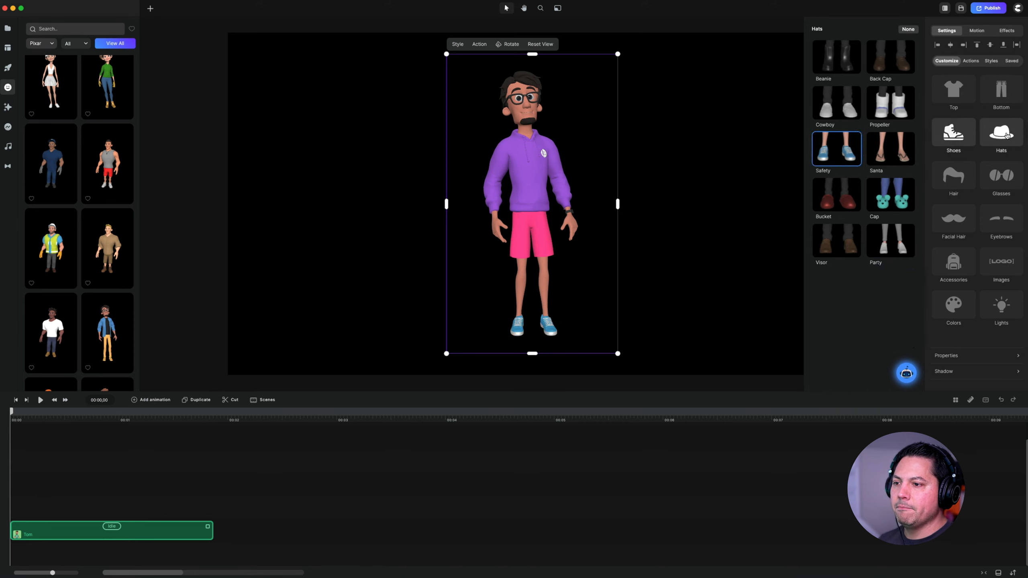
{"action": "left_click", "coordinate": [879, 244]}
- Change the character's hair to Sidecut and its glasses to 3D
{"action": "left_click", "coordinate": [954, 177]}
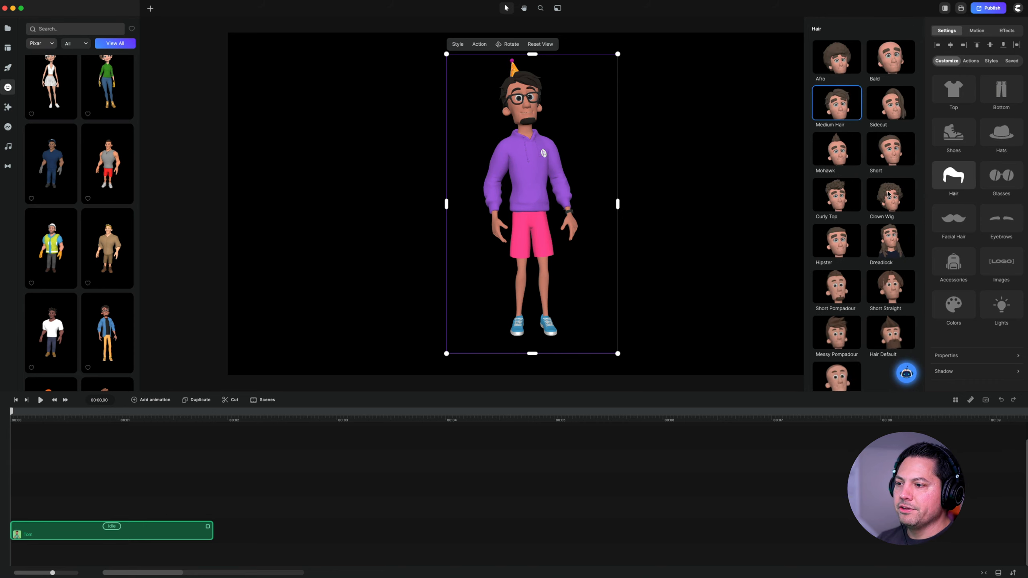
{"action": "left_click", "coordinate": [890, 103]}
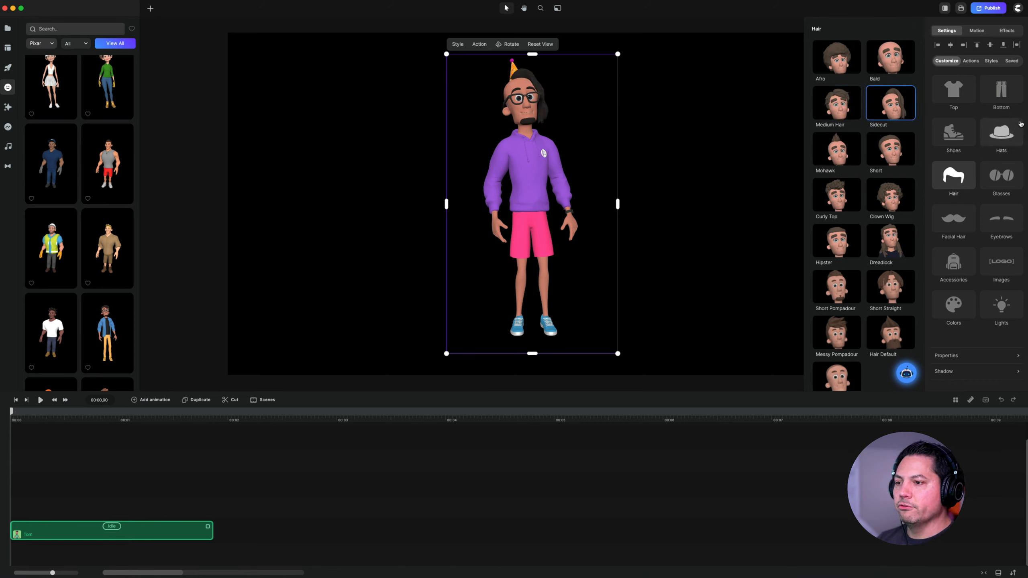
{"action": "left_click", "coordinate": [1000, 175]}
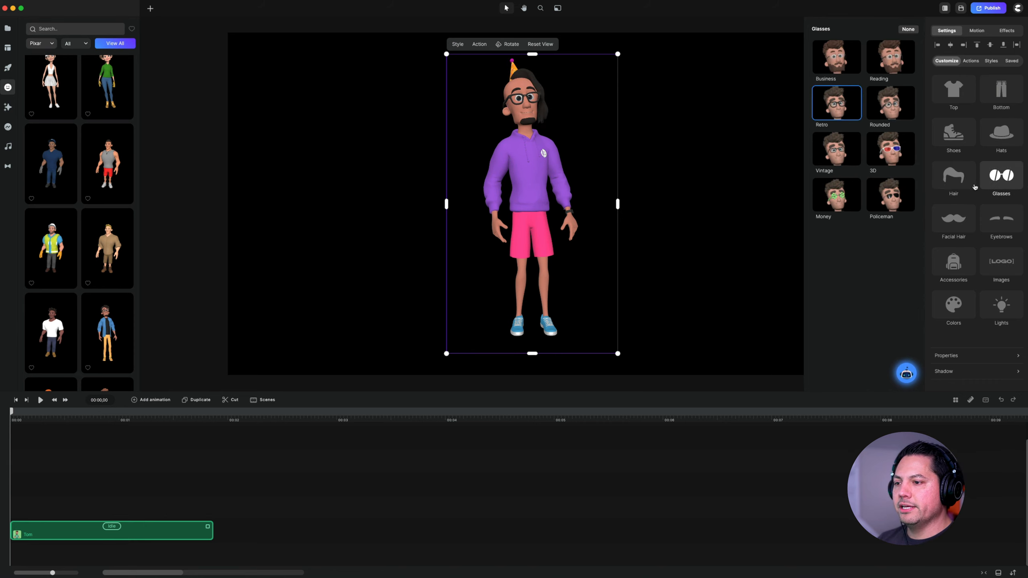
{"action": "left_click", "coordinate": [879, 154]}
- Set the character's facial hair to Spanish and select the Bracelet and Backpack accessories
{"action": "left_click", "coordinate": [960, 225]}
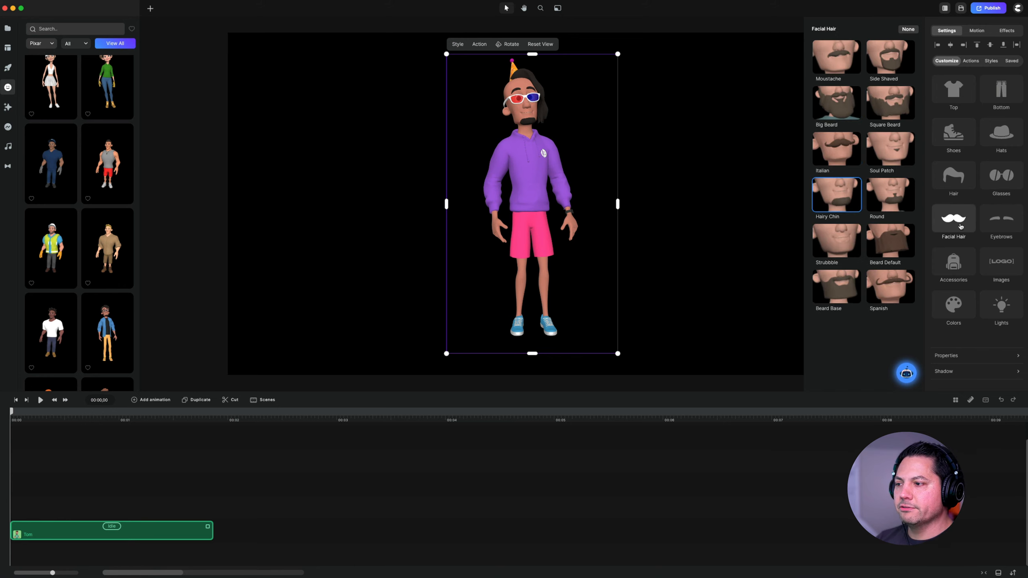
{"action": "left_click", "coordinate": [893, 290]}
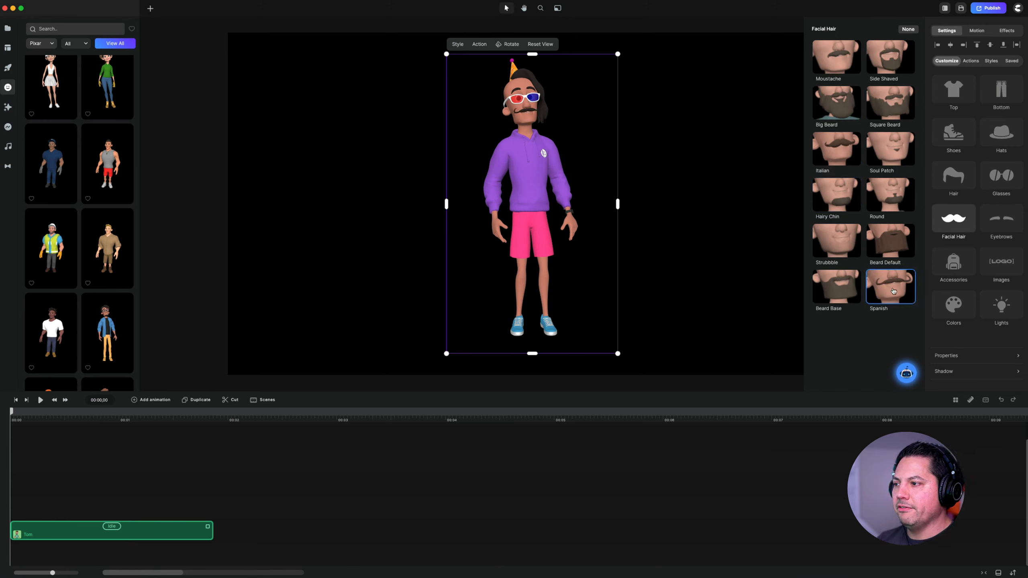
{"action": "left_click", "coordinate": [954, 263]}
{"action": "left_click", "coordinate": [896, 156]}
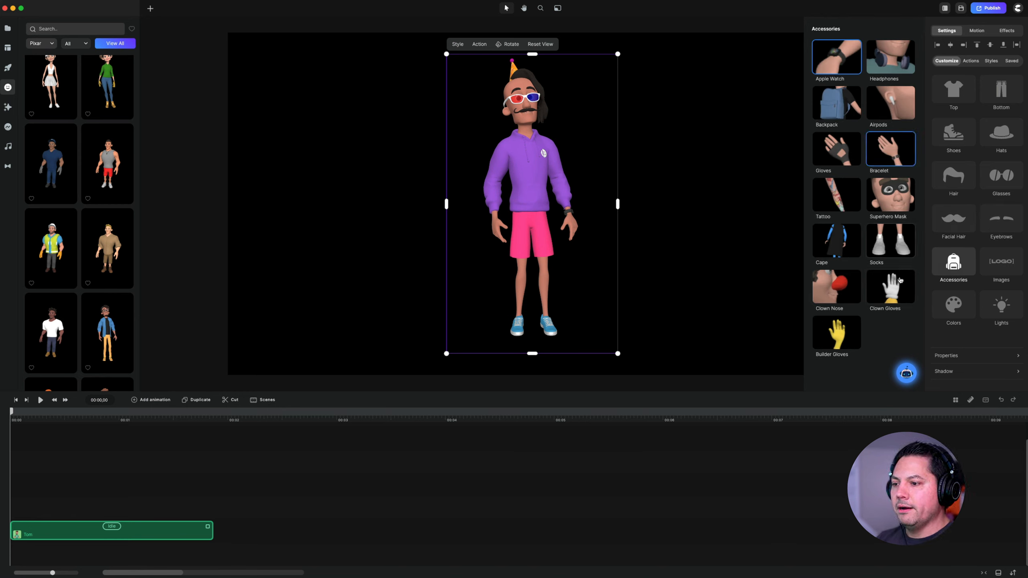
{"action": "left_click", "coordinate": [831, 101]}
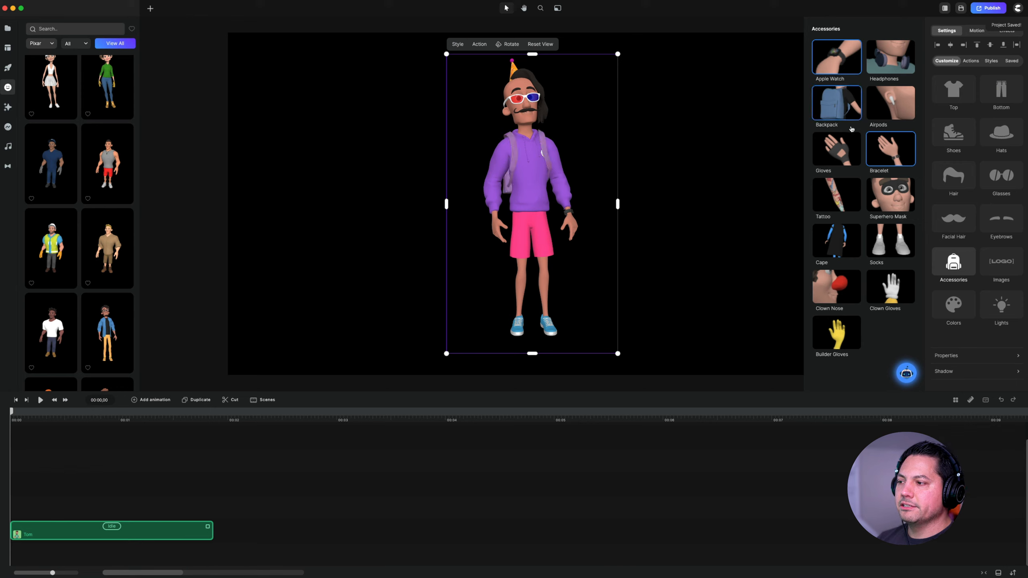
- View the character's image replacement options, including the media source for Logo, and its color settings
{"action": "left_click", "coordinate": [1001, 262]}
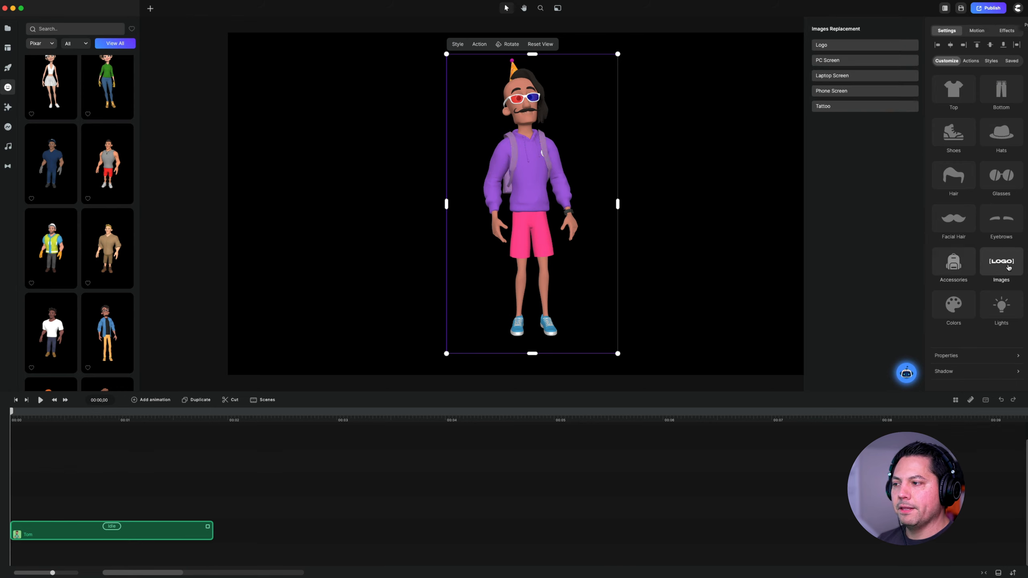
{"action": "left_click", "coordinate": [842, 46]}
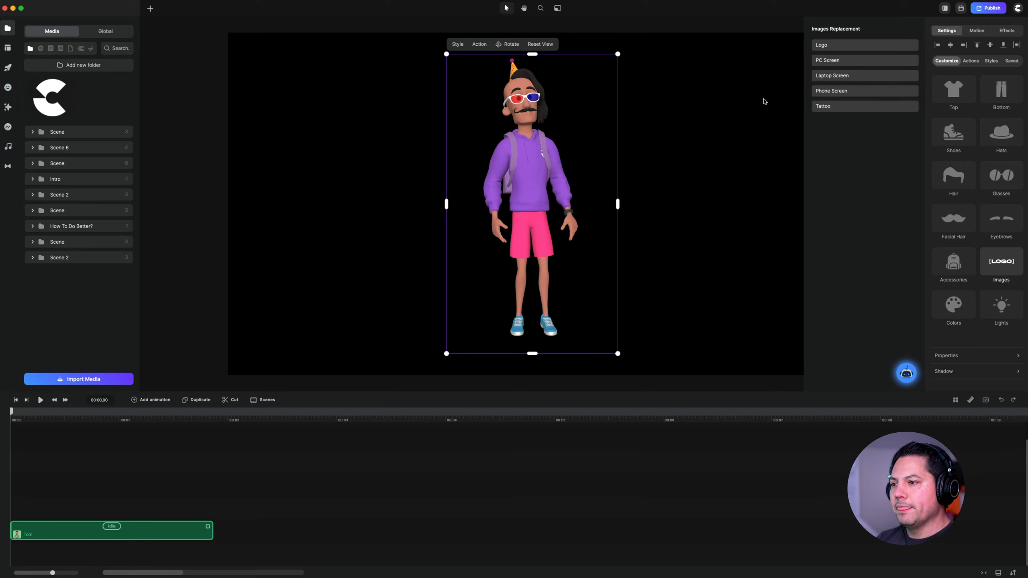
{"action": "scroll", "coordinate": [977, 270], "scroll_direction": "down", "scroll_amount": 3}
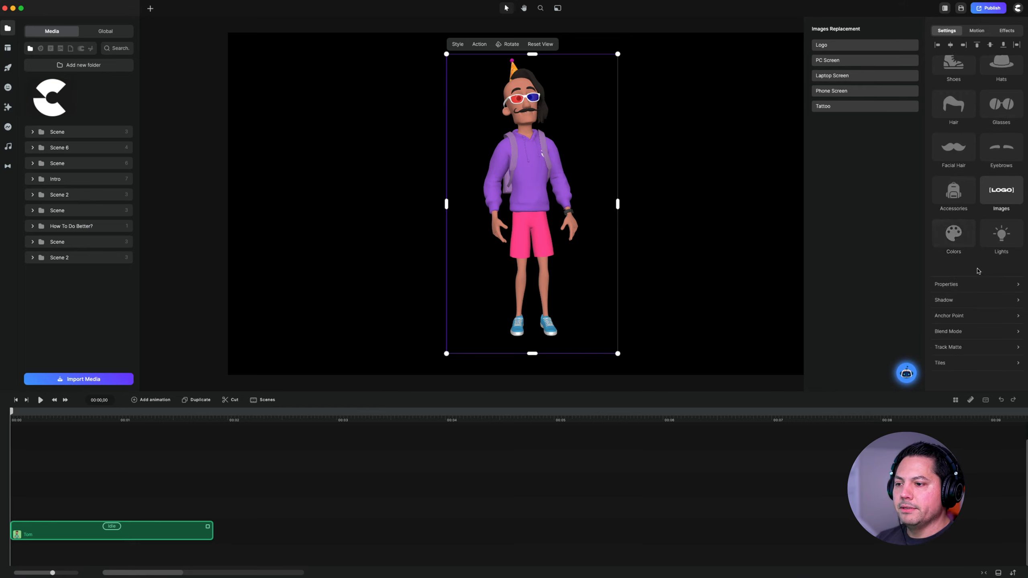
{"action": "left_click", "coordinate": [955, 235]}
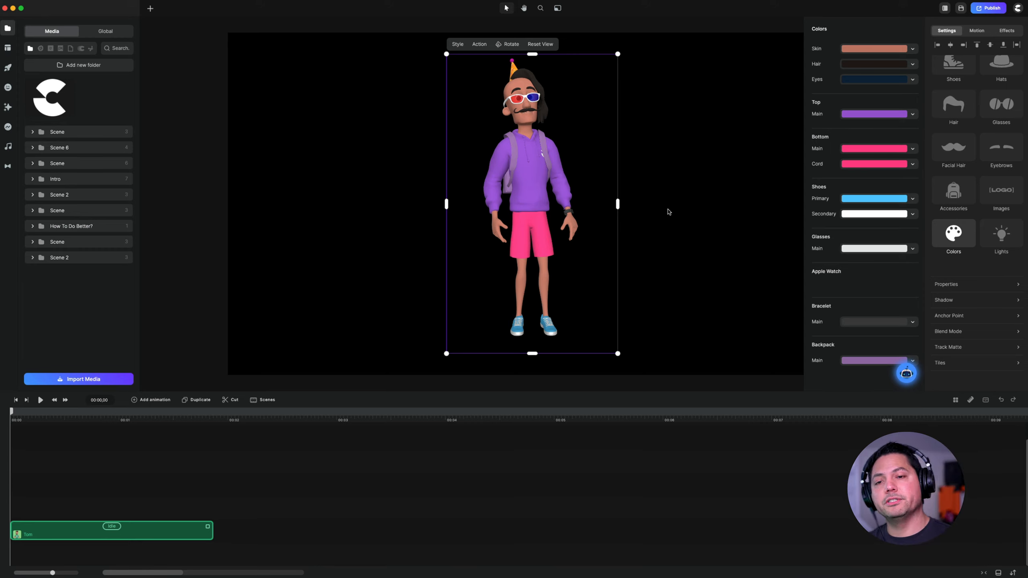
- Set the character's frontal light intensity to 29% and its ambient light intensity to 3%
{"action": "left_click", "coordinate": [1002, 234]}
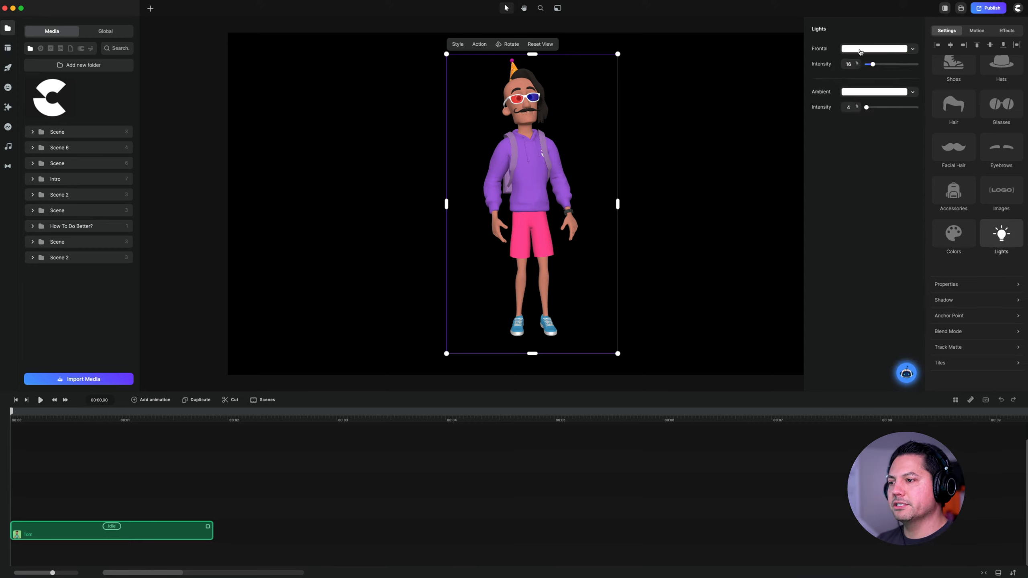
{"action": "left_click_drag", "start_coordinate": [872, 64], "coordinate": [883, 69]}
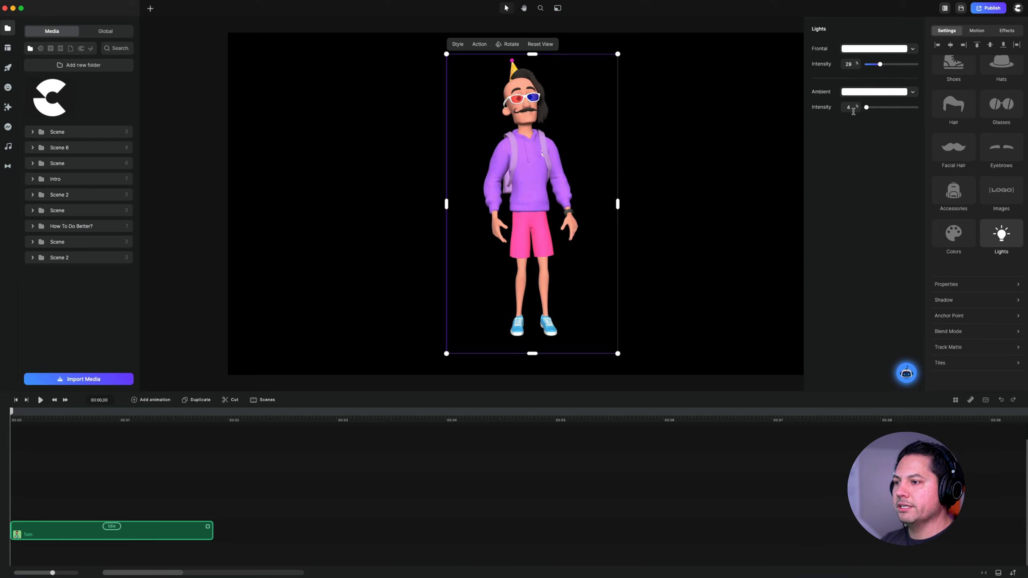
{"action": "mouse_move", "coordinate": [870, 111]}
{"action": "left_mouse_down"}
{"action": "mouse_move", "coordinate": [888, 112]}
{"action": "mouse_move", "coordinate": [866, 108]}
{"action": "left_mouse_up"}
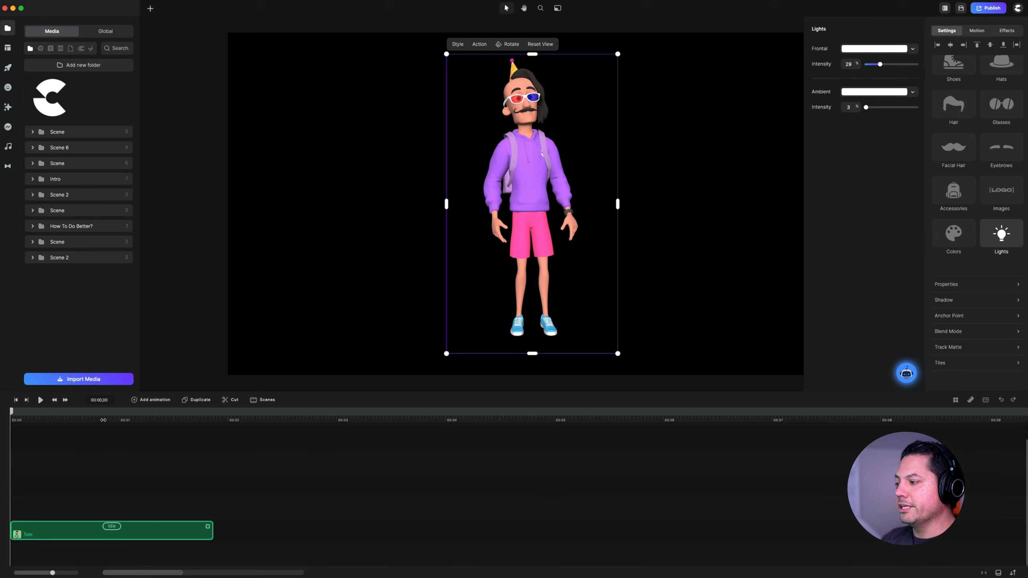
- Preview the character's Idle action briefly and add a Searching action after it
{"action": "left_click_drag", "start_coordinate": [103, 420], "coordinate": [69, 422]}
{"action": "key", "text": "space"}
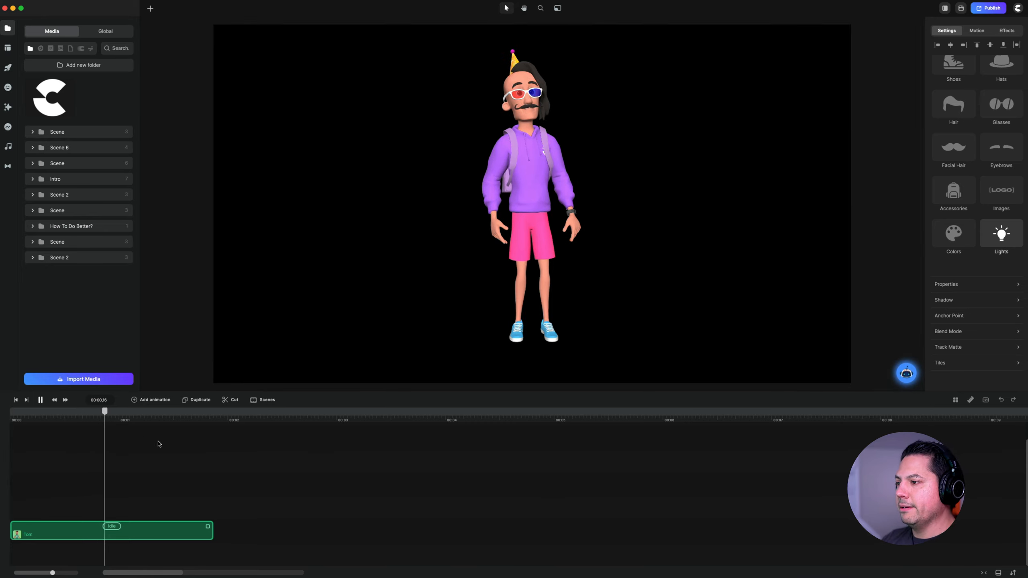
{"action": "left_click", "coordinate": [112, 527]}
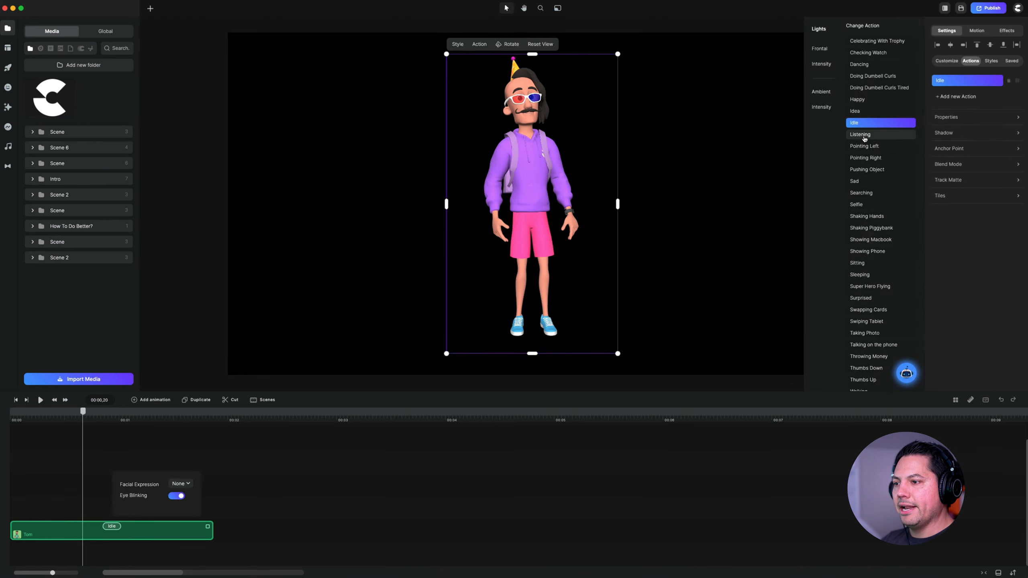
{"action": "left_click", "coordinate": [948, 97]}
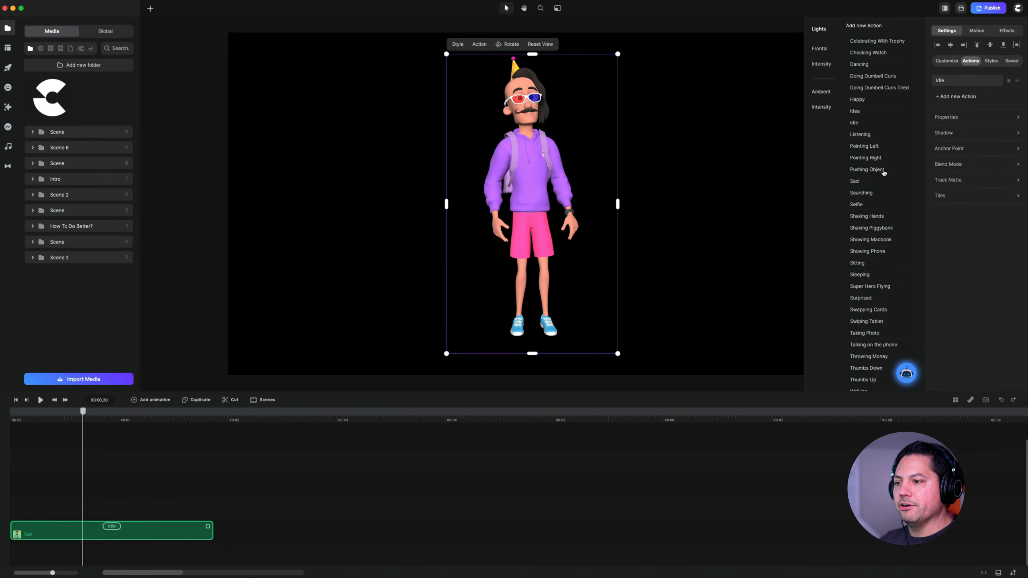
{"action": "left_click", "coordinate": [861, 193]}
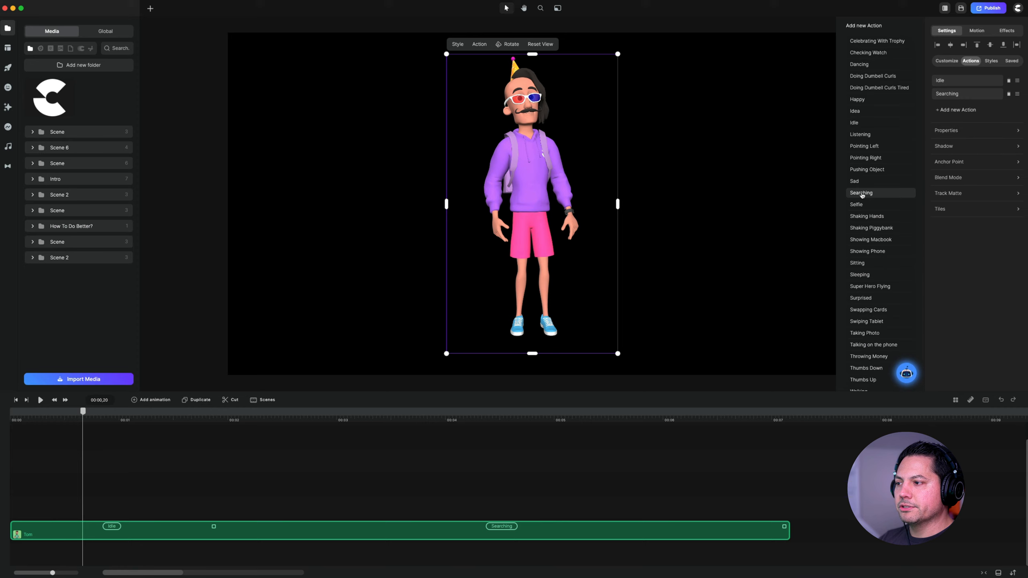
- Play the timeline from about the 3-second mark to preview the character's Searching action
{"action": "left_click_drag", "start_coordinate": [356, 414], "coordinate": [345, 434]}
{"action": "left_click", "coordinate": [345, 434]}
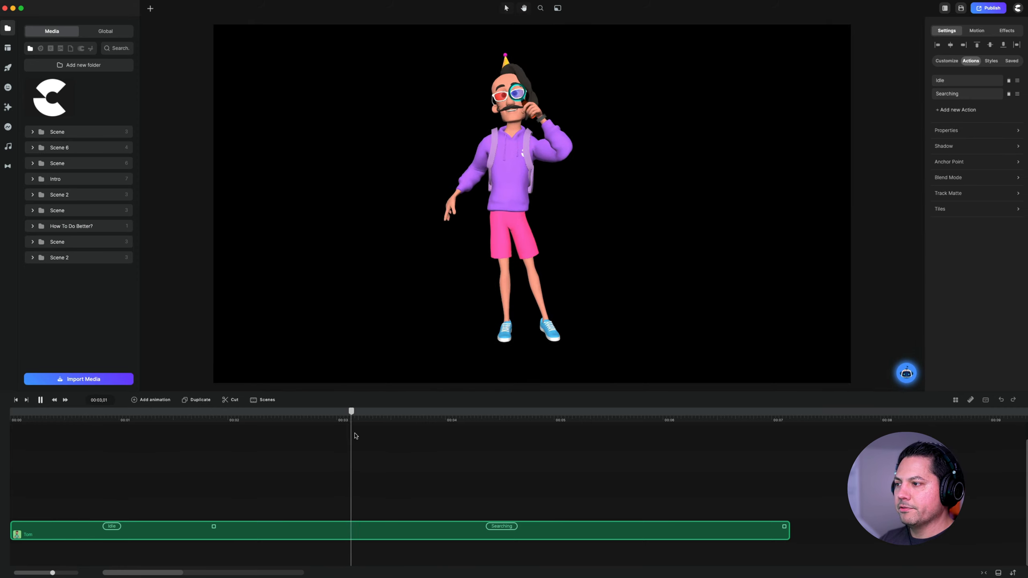
{"action": "key", "text": "space"}
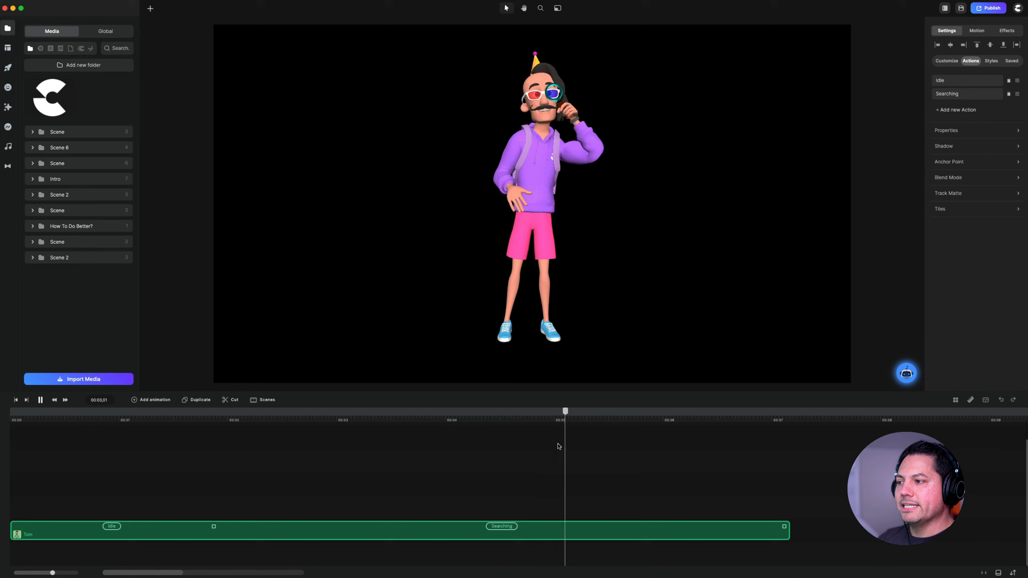
{"action": "key", "text": "space"}
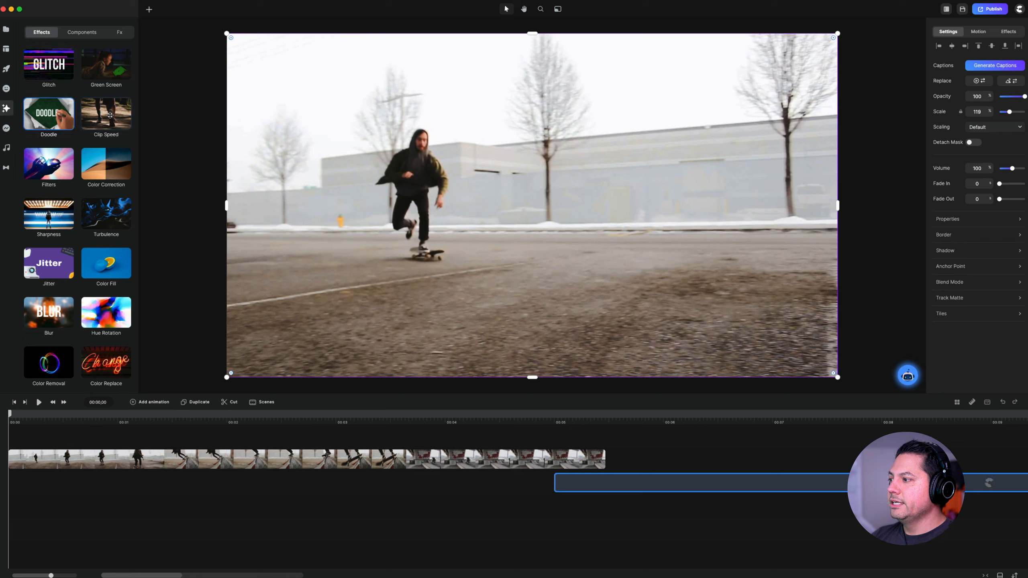
- Browse the effects collection, apply Glitch to the skateboarder video and show the clip's applied effects
{"action": "scroll", "coordinate": [87, 175], "scroll_direction": "down", "scroll_amount": 3}
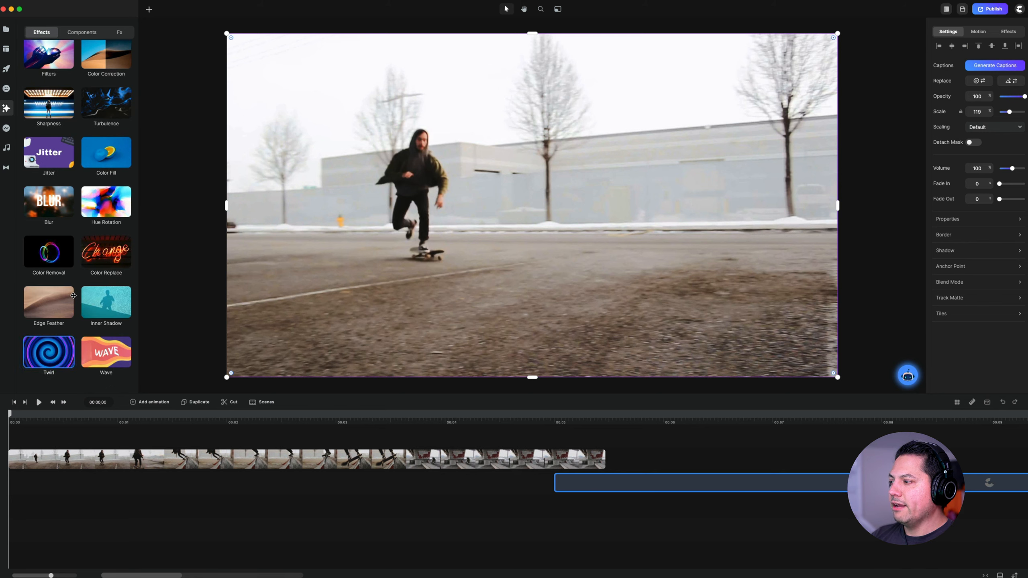
{"action": "scroll", "coordinate": [83, 226], "scroll_direction": "up", "scroll_amount": 3}
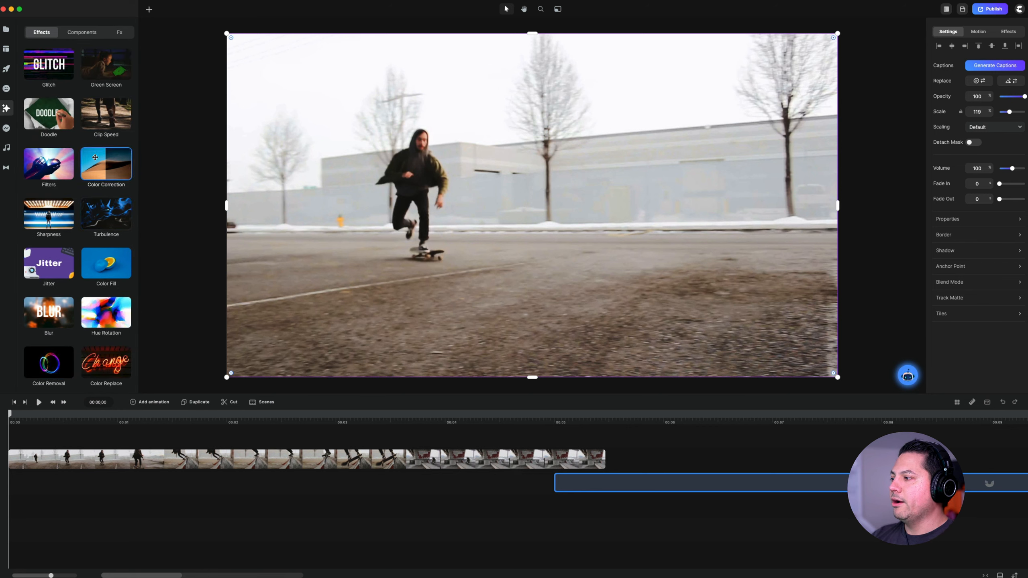
{"action": "left_click_drag", "start_coordinate": [50, 64], "coordinate": [519, 190]}
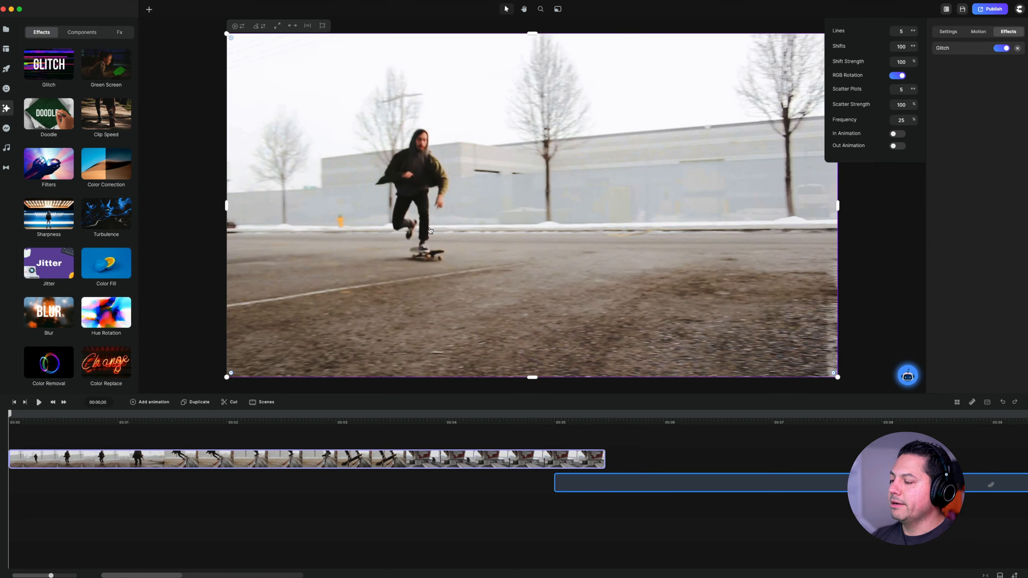
{"action": "left_click", "coordinate": [1010, 33]}
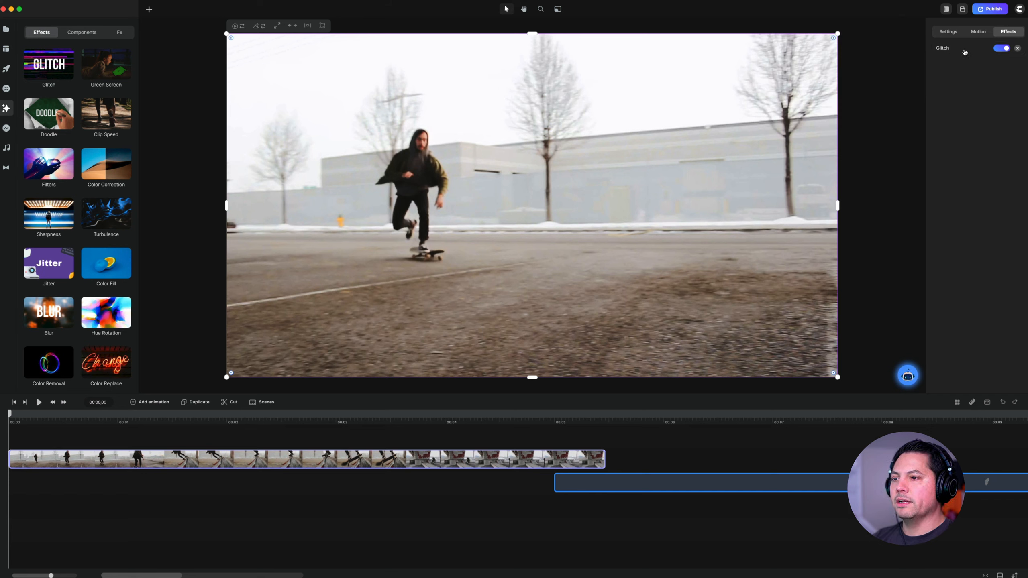
- View the Glitch effect's settings and play the skateboarder clip briefly to preview the effect
{"action": "left_click", "coordinate": [947, 49]}
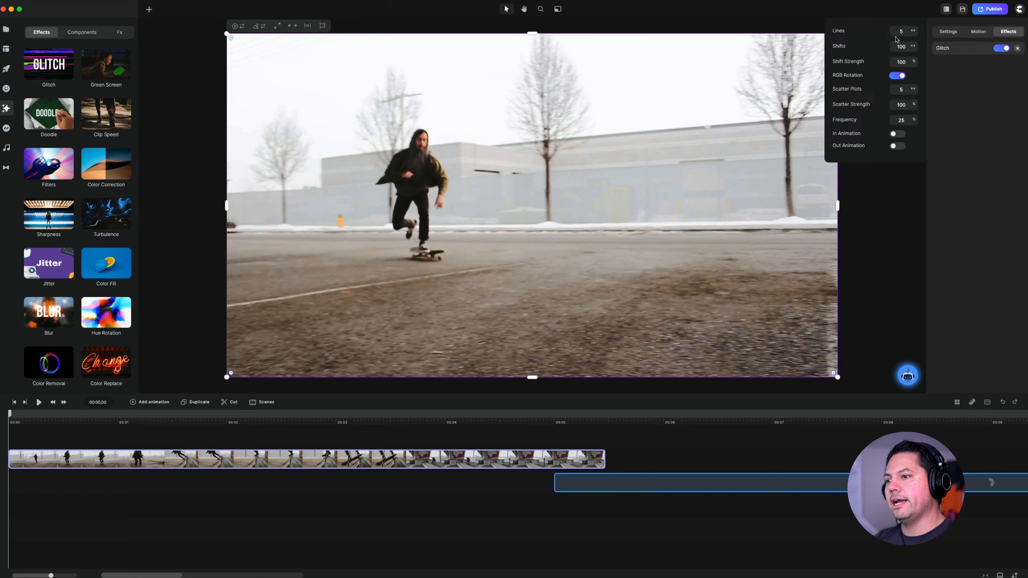
{"action": "left_click", "coordinate": [40, 402]}
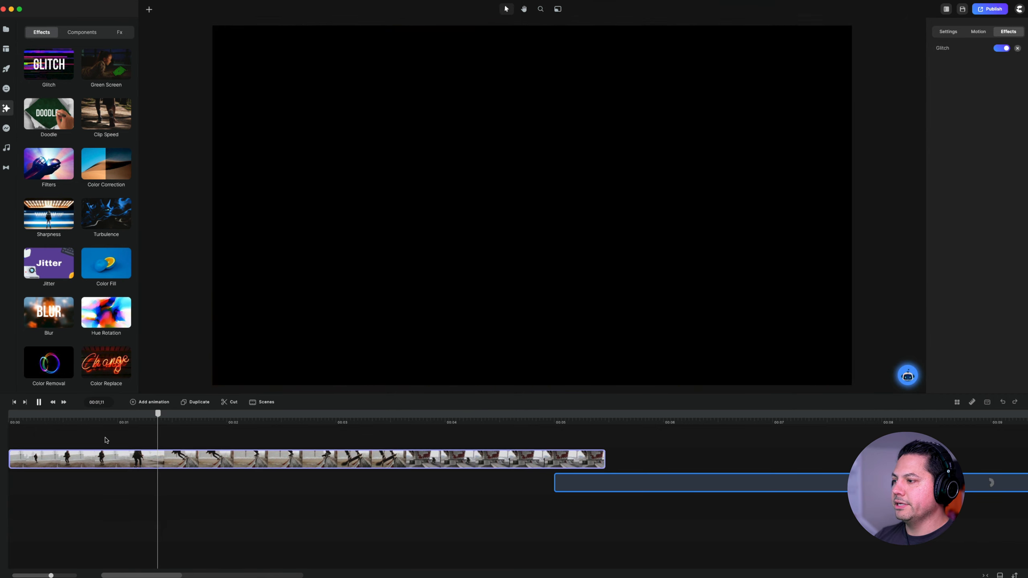
{"action": "key", "text": "space"}
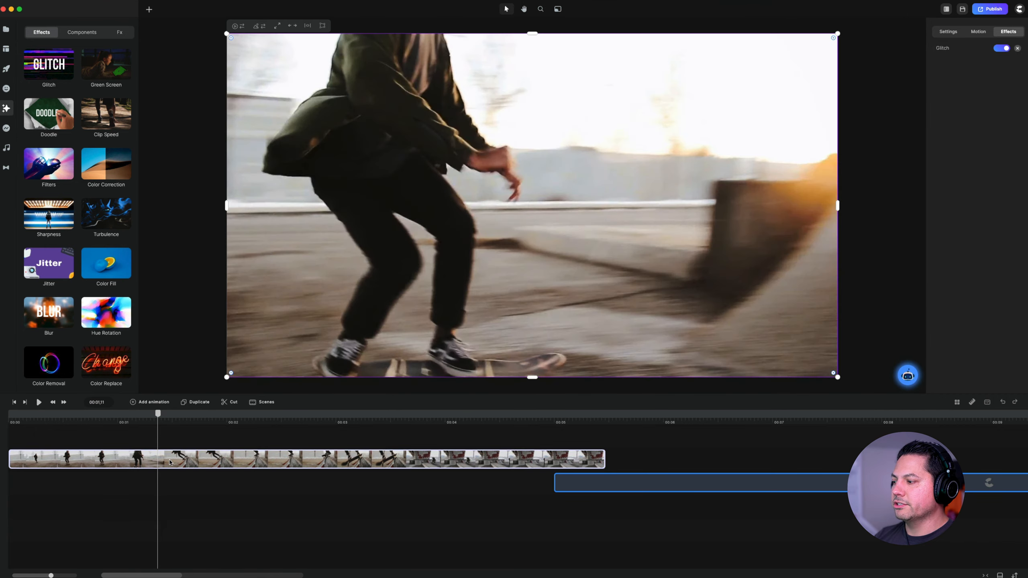
- Set the Glitch effect's scatter strength to 24% and frequency to 5%, and play the skateboarder clip to preview it
{"action": "left_click", "coordinate": [945, 52]}
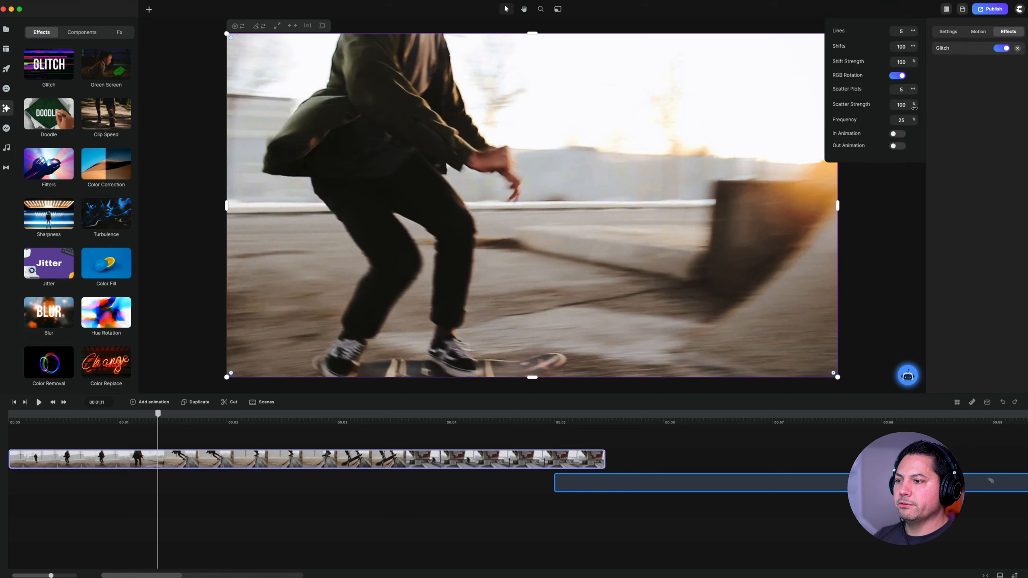
{"action": "mouse_move", "coordinate": [900, 108]}
{"action": "left_mouse_down"}
{"action": "mouse_move", "coordinate": [889, 109]}
{"action": "mouse_move", "coordinate": [905, 123]}
{"action": "left_mouse_up"}
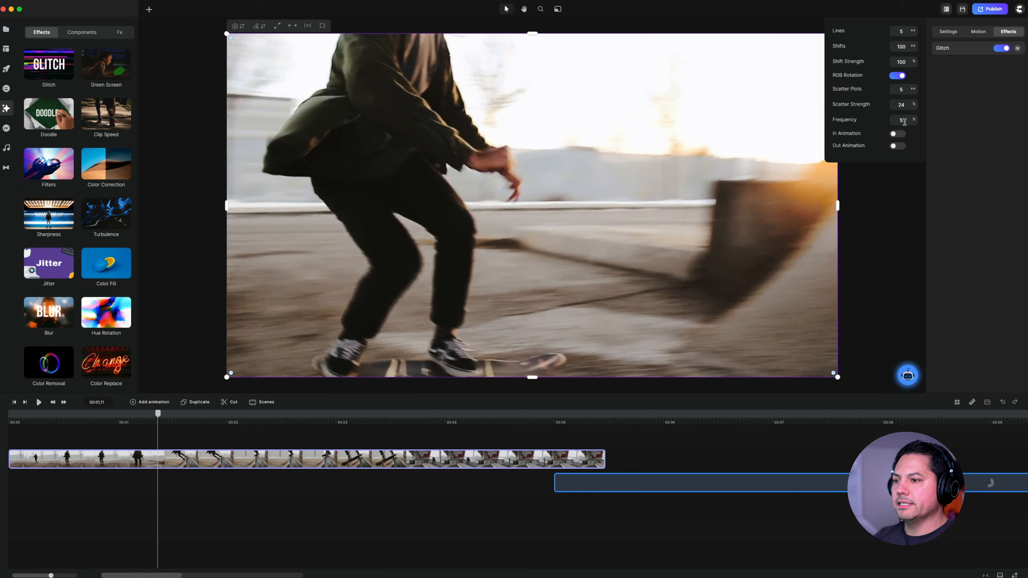
{"action": "left_click", "coordinate": [92, 427]}
{"action": "key", "text": "space"}
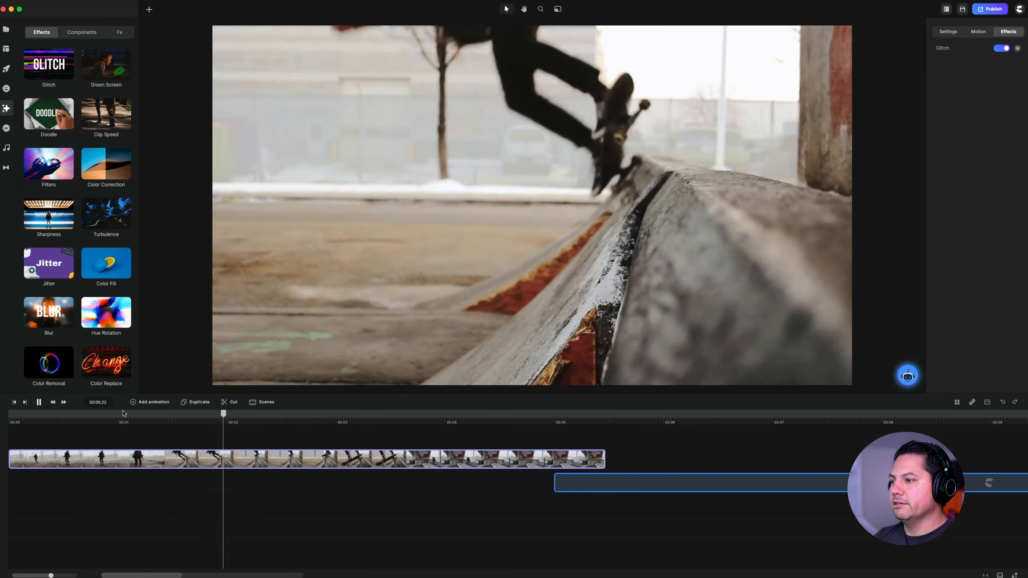
{"action": "key", "text": "space"}
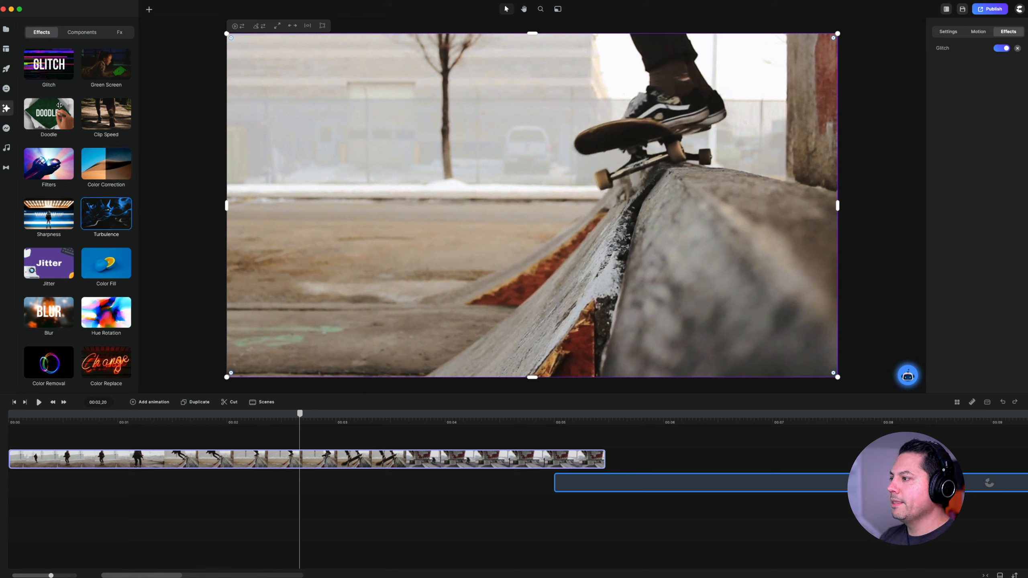
- Browse the remaining effects, add a Text Box component at the start of the timeline and select its text for editing
{"action": "scroll", "coordinate": [78, 265], "scroll_direction": "down", "scroll_amount": 1}
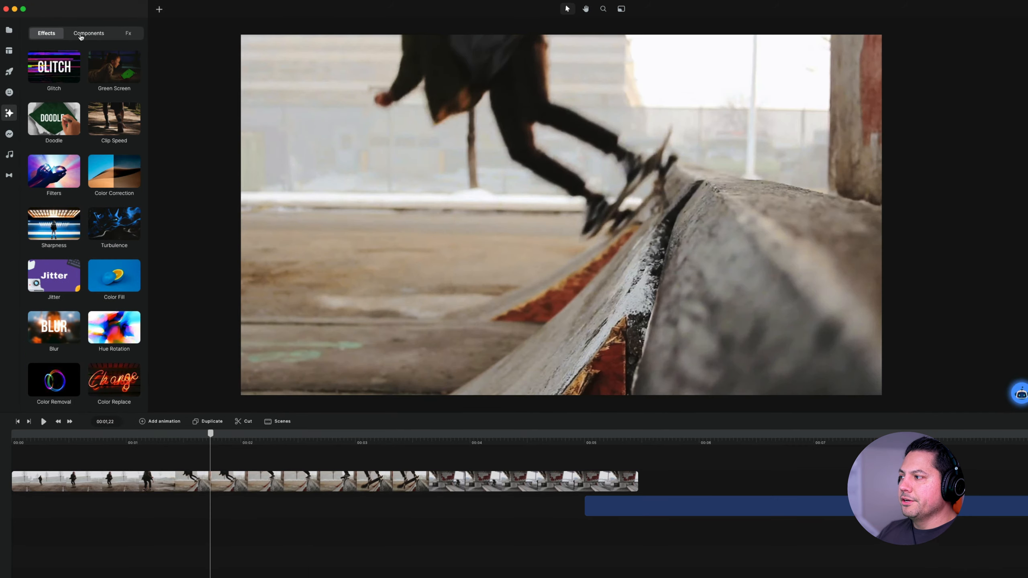
{"action": "left_click", "coordinate": [82, 32]}
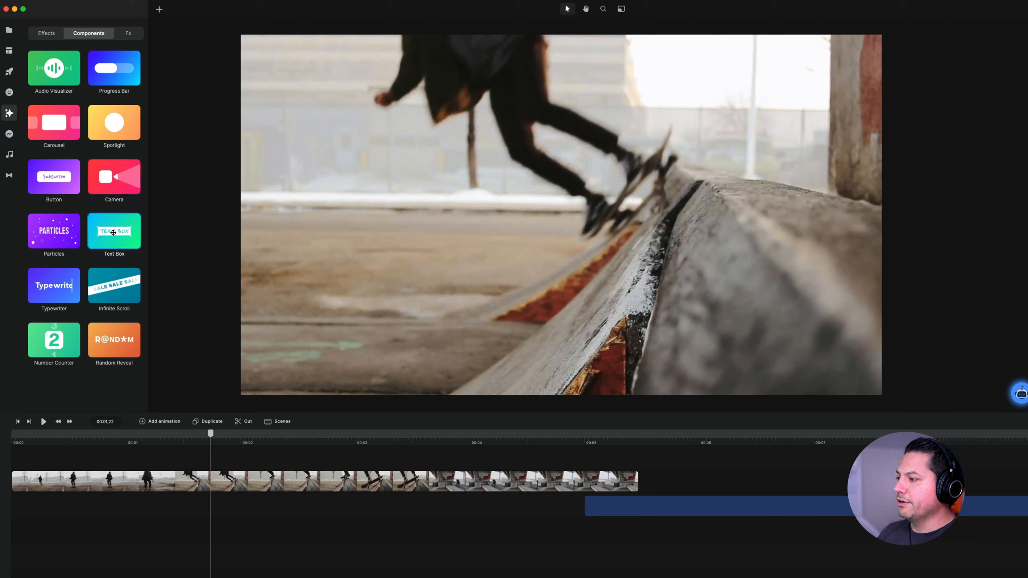
{"action": "left_click_drag", "start_coordinate": [112, 231], "coordinate": [51, 471]}
{"action": "left_click_drag", "start_coordinate": [455, 351], "coordinate": [477, 351]}
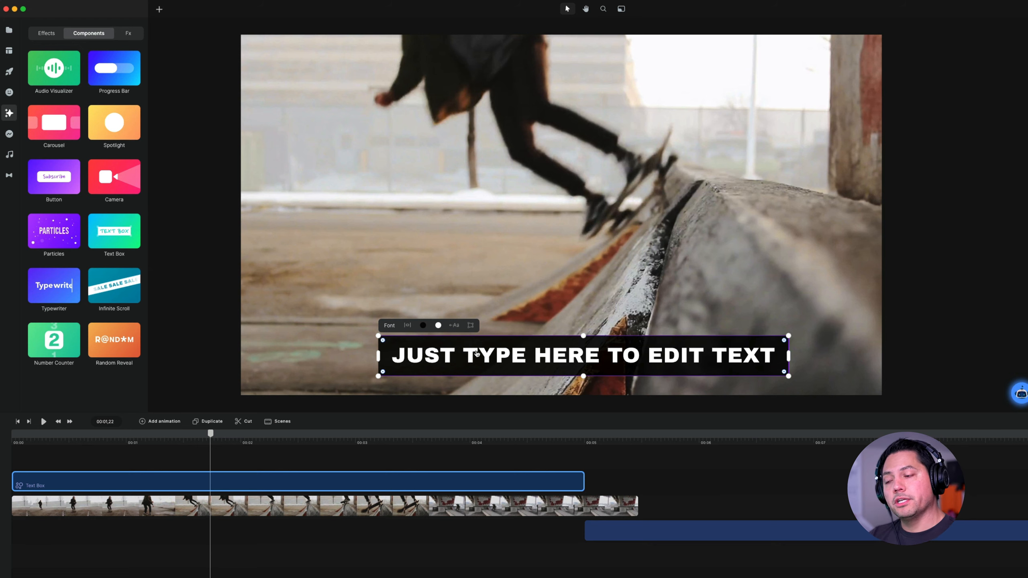
{"action": "double_click", "coordinate": [568, 358]}
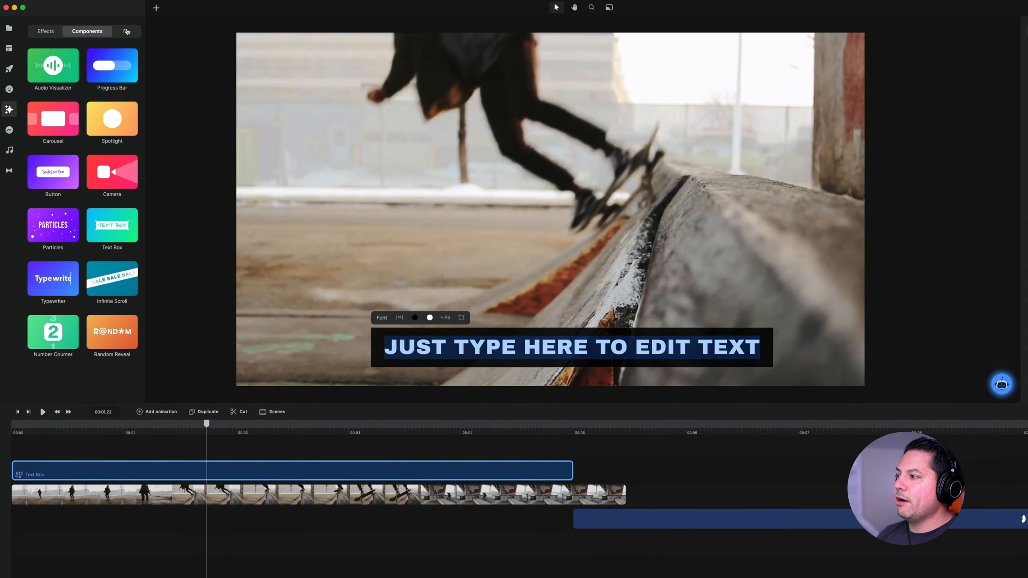
- Add the Particles Down Fx, move it to the start of the timeline and preview it over the clip
{"action": "left_click", "coordinate": [127, 31]}
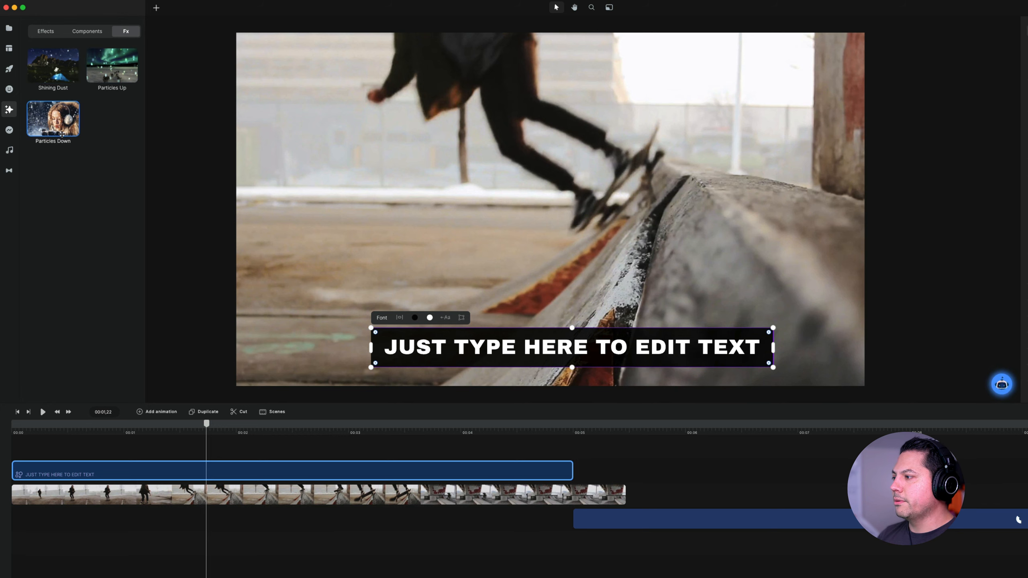
{"action": "left_click_drag", "start_coordinate": [49, 122], "coordinate": [395, 226]}
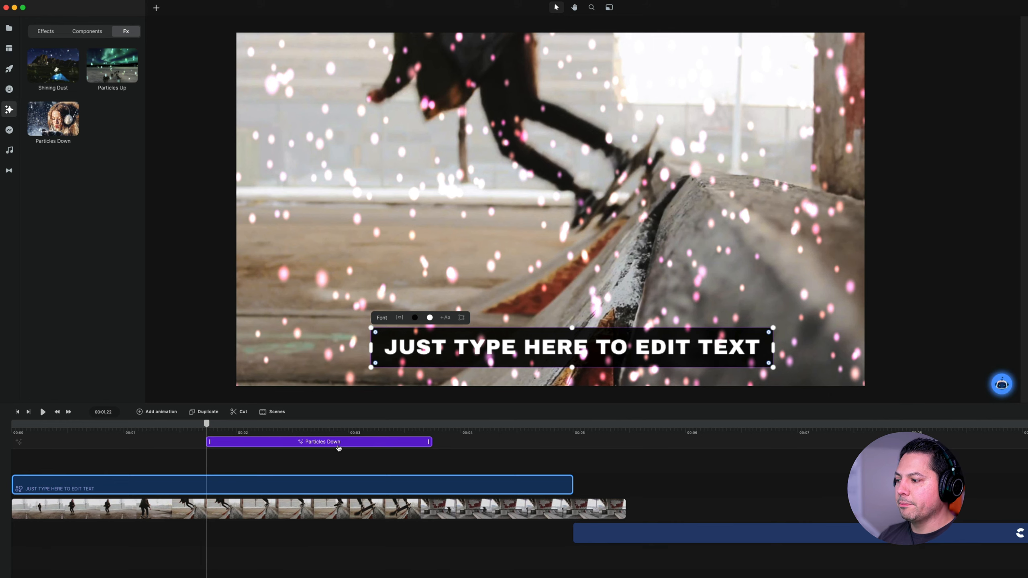
{"action": "left_click_drag", "start_coordinate": [338, 445], "coordinate": [11, 428]}
{"action": "key", "text": "space"}
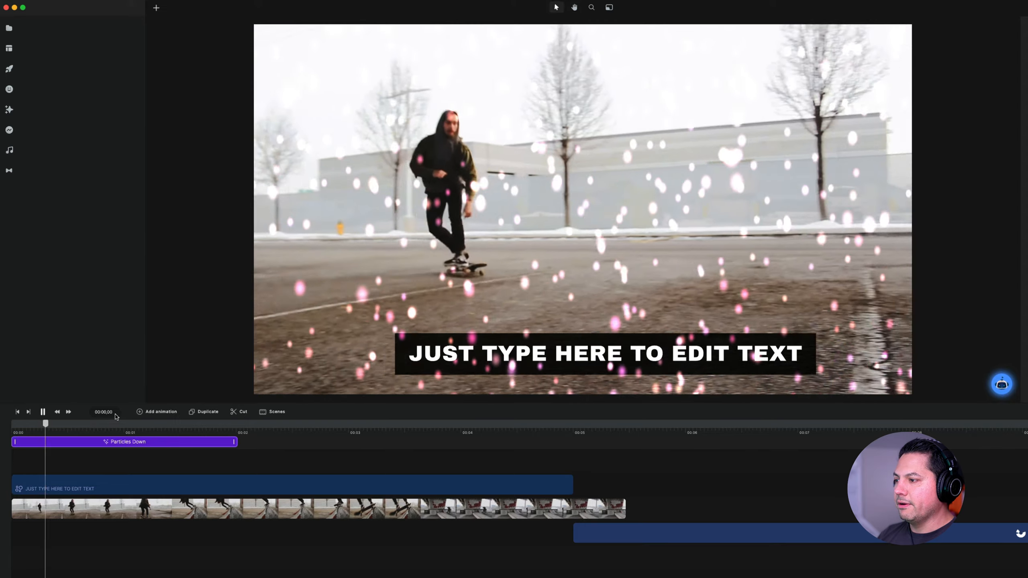
{"action": "key", "text": "space"}
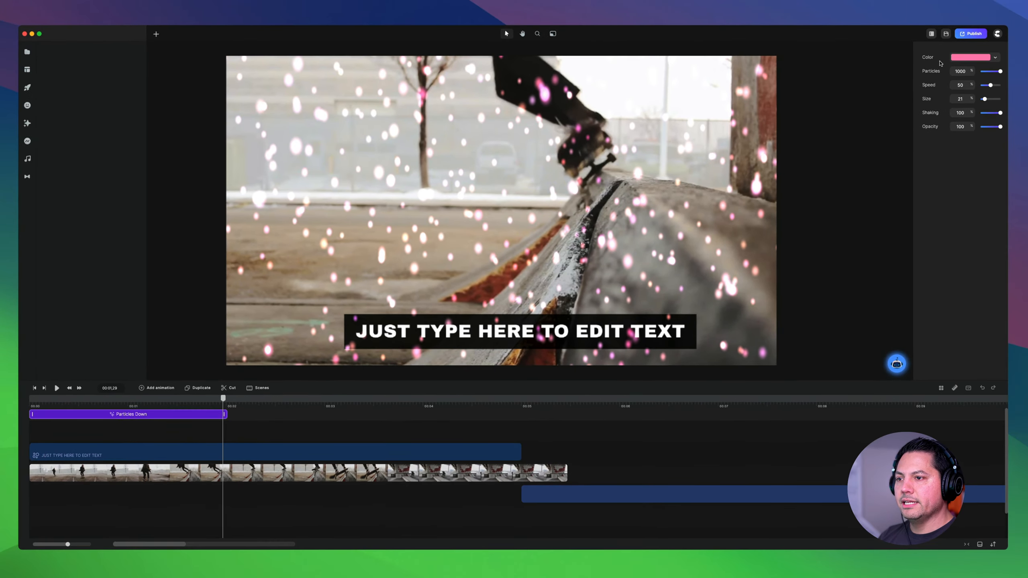
- Set Particles Down to 589 particles, speed 66 and size 15, and play the timeline from about the half-second mark
{"action": "left_click_drag", "start_coordinate": [999, 72], "coordinate": [992, 71]}
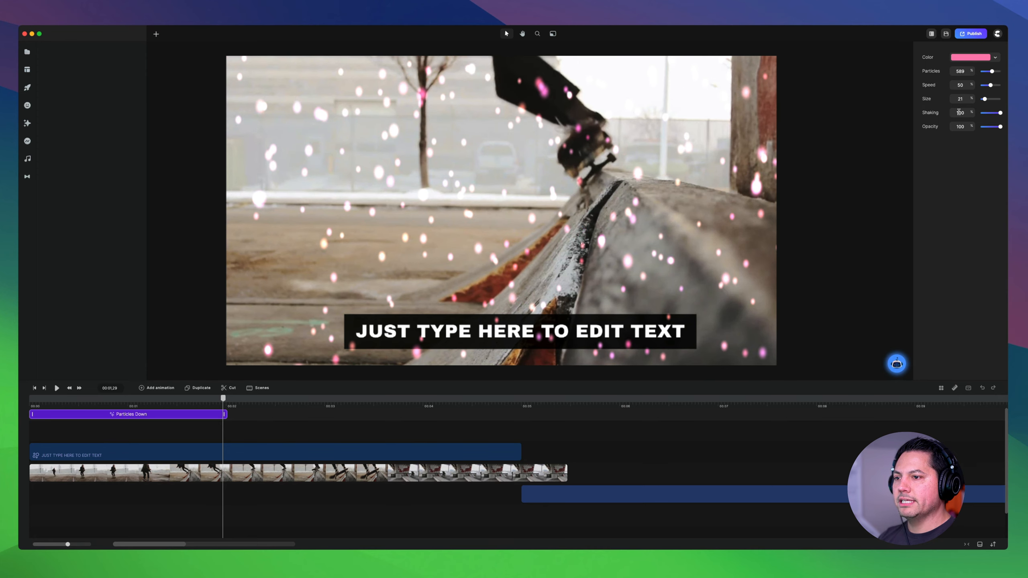
{"action": "left_click_drag", "start_coordinate": [990, 85], "coordinate": [984, 100]}
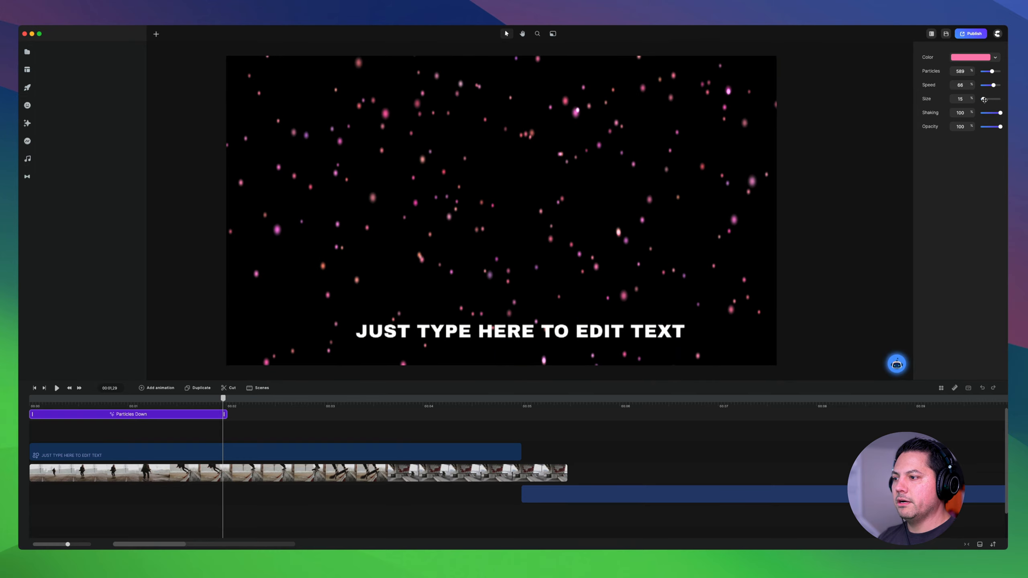
{"action": "left_click", "coordinate": [149, 404]}
{"action": "left_click", "coordinate": [88, 398]}
{"action": "key", "text": "space"}
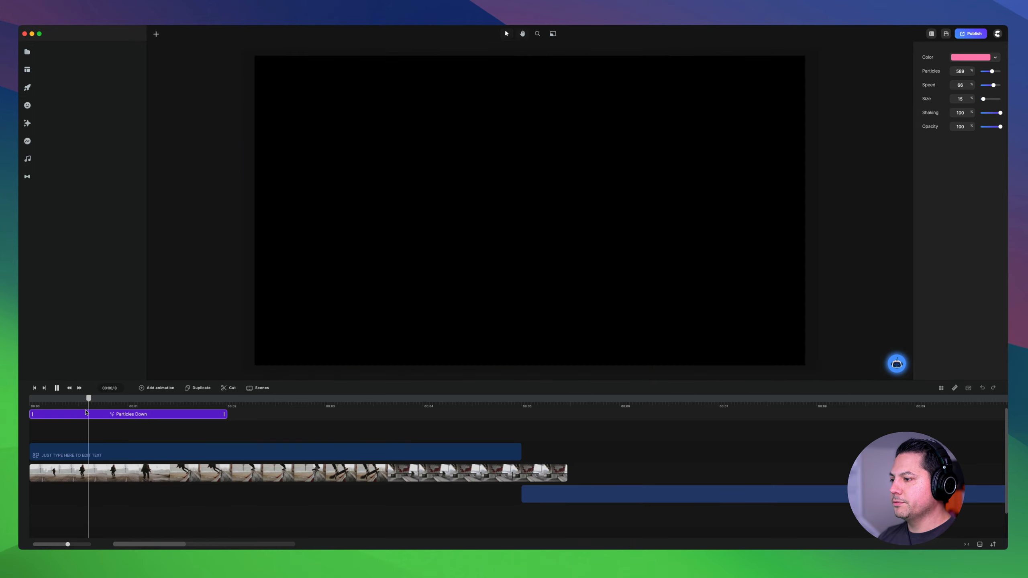
{"action": "key", "text": "space"}
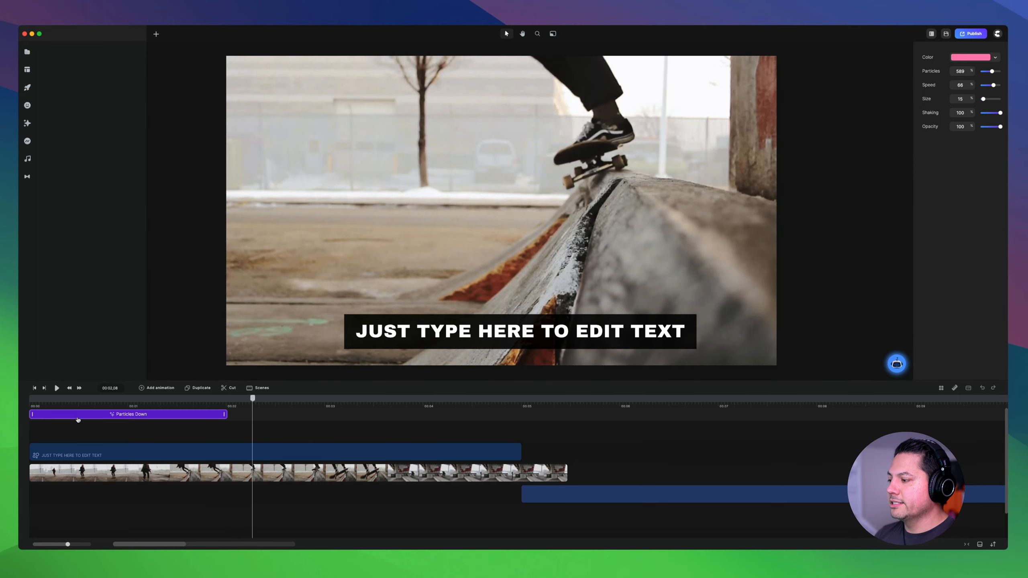
- Add the 16:9 YouTube call-to-action with the "Your Channel" title to the empty canvas and play its animation
{"action": "left_click", "coordinate": [32, 124]}
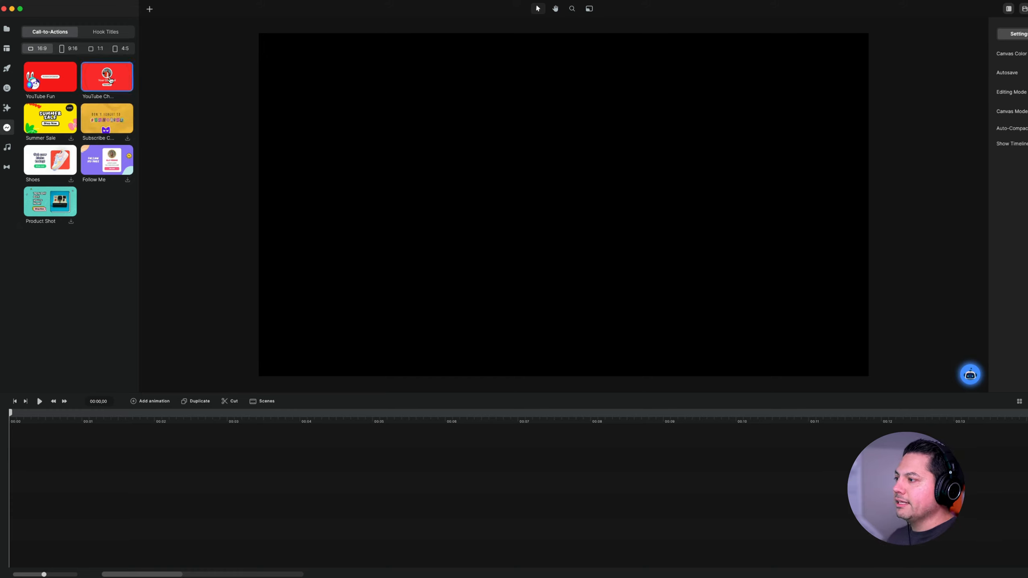
{"action": "left_click_drag", "start_coordinate": [110, 78], "coordinate": [488, 202]}
{"action": "key", "text": "space"}
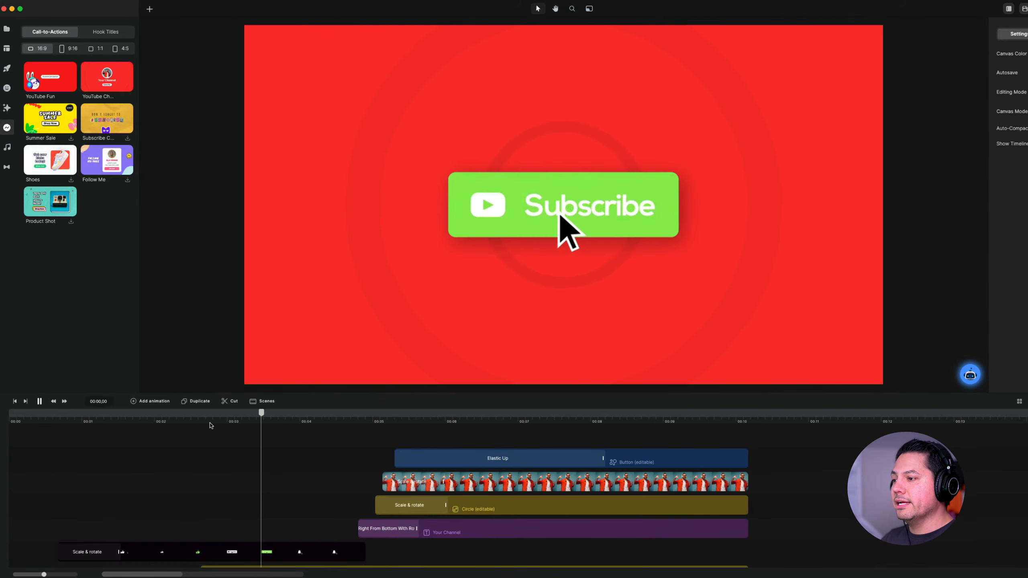
{"action": "key", "text": "space"}
{"action": "key", "text": "space"}
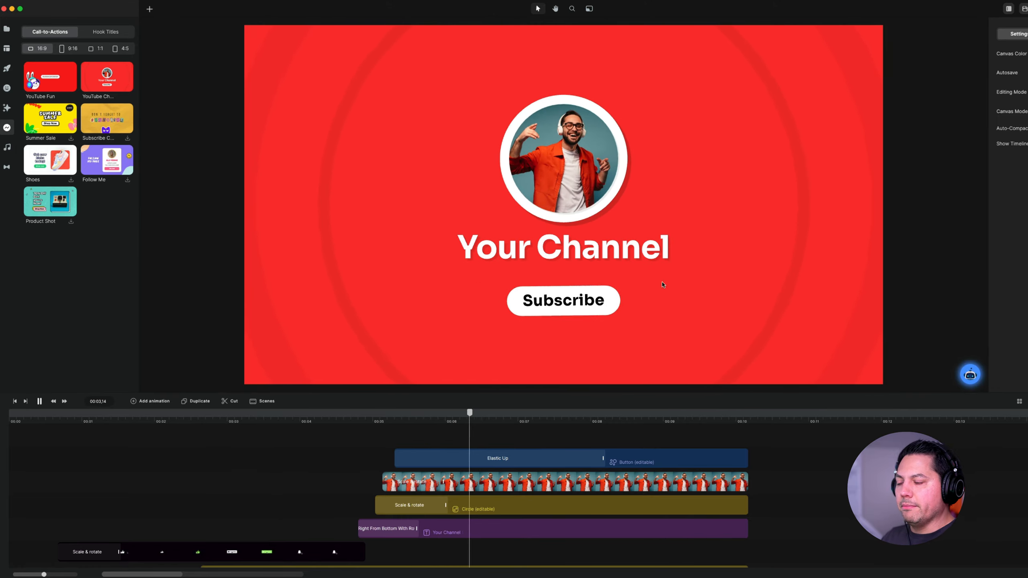
{"action": "key", "text": "space"}
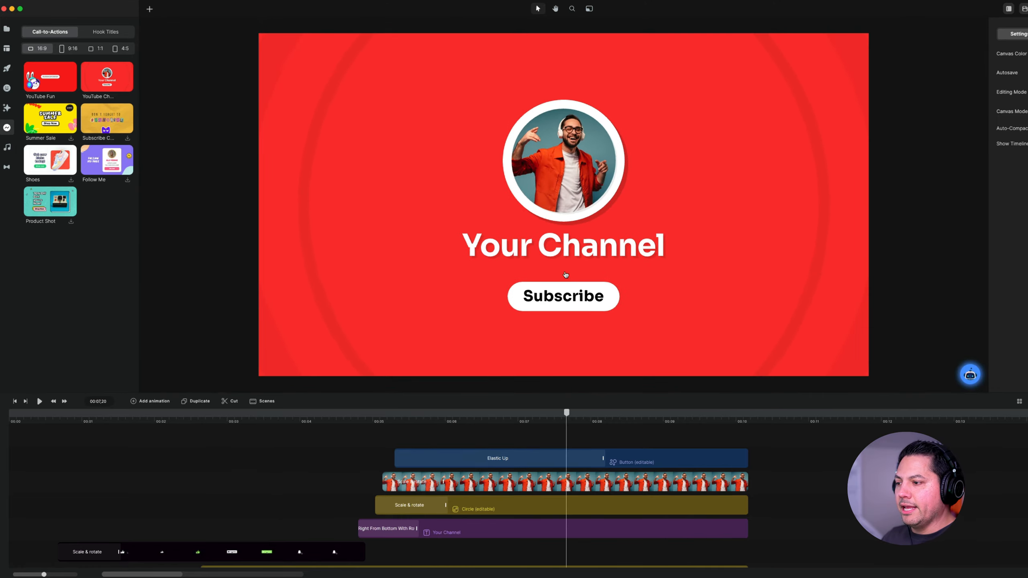